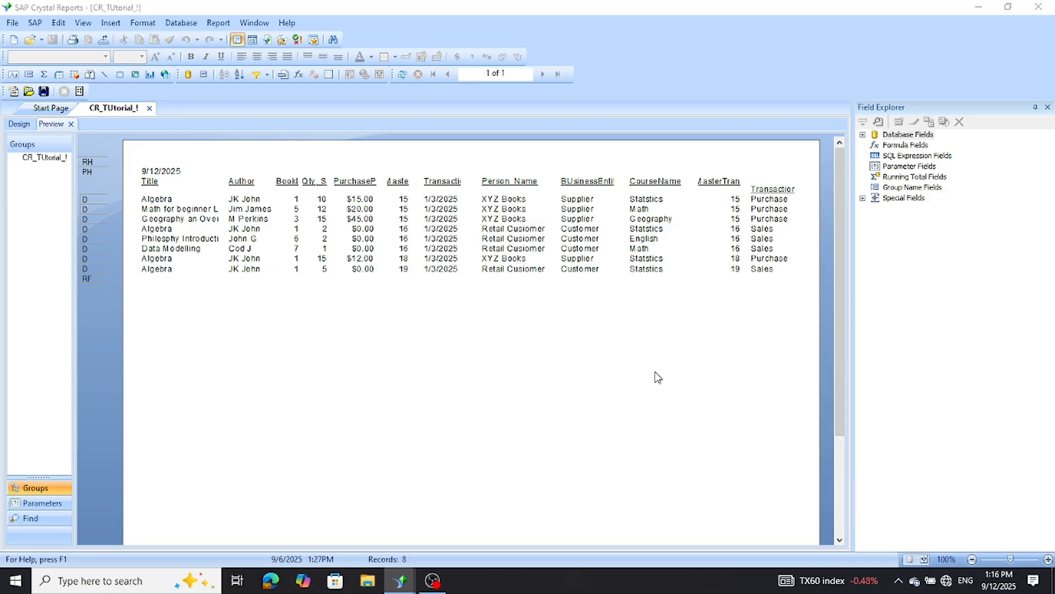
left_click(434, 584)
left_click(434, 583)
left_click(434, 583)
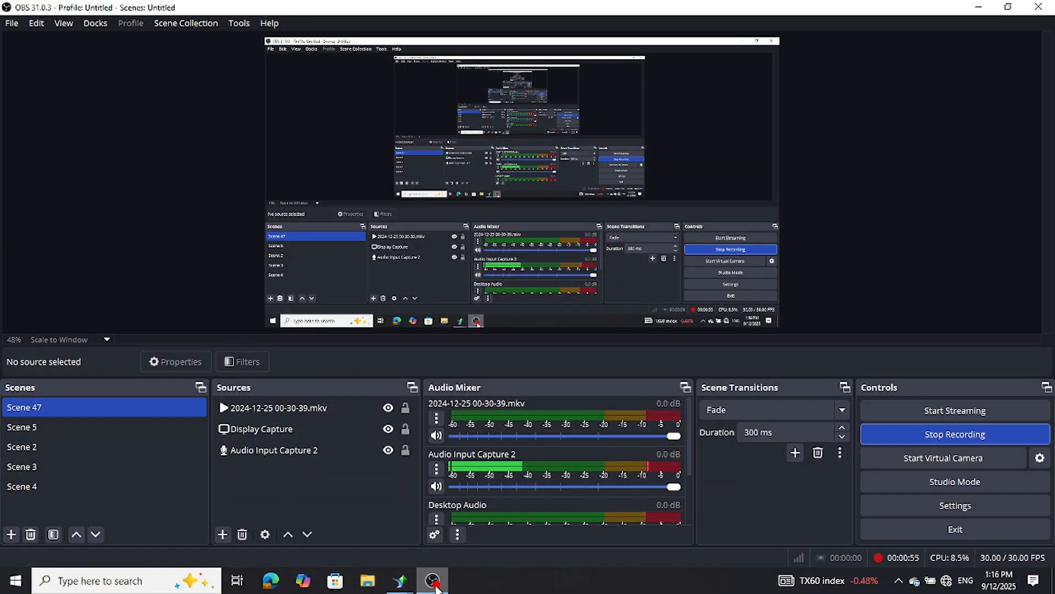
left_click(434, 582)
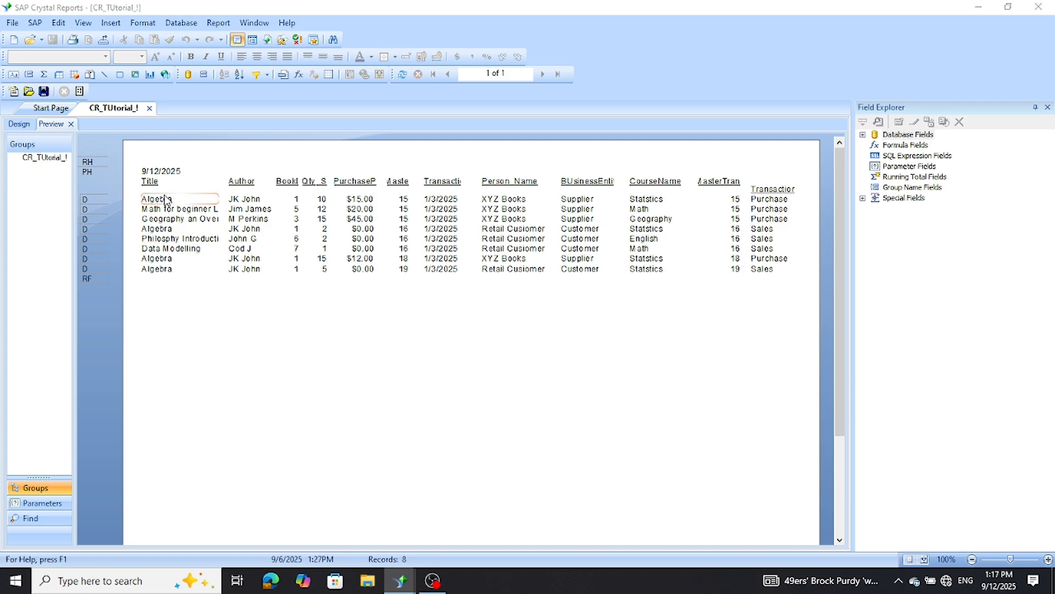
- Group the report records by the Books.Title field using the Group Expert
left_click(218, 24)
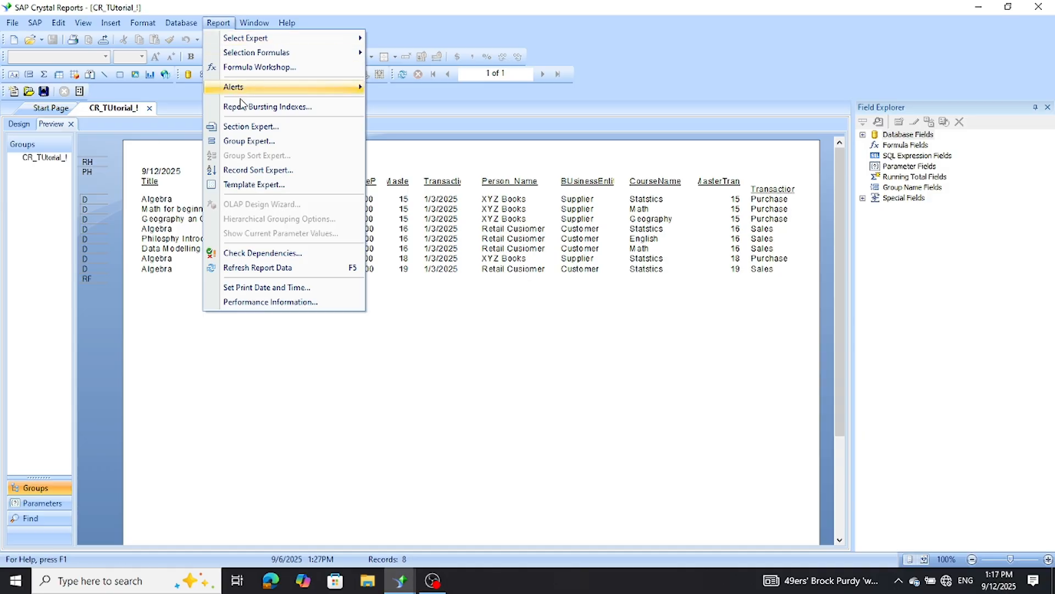
left_click(252, 142)
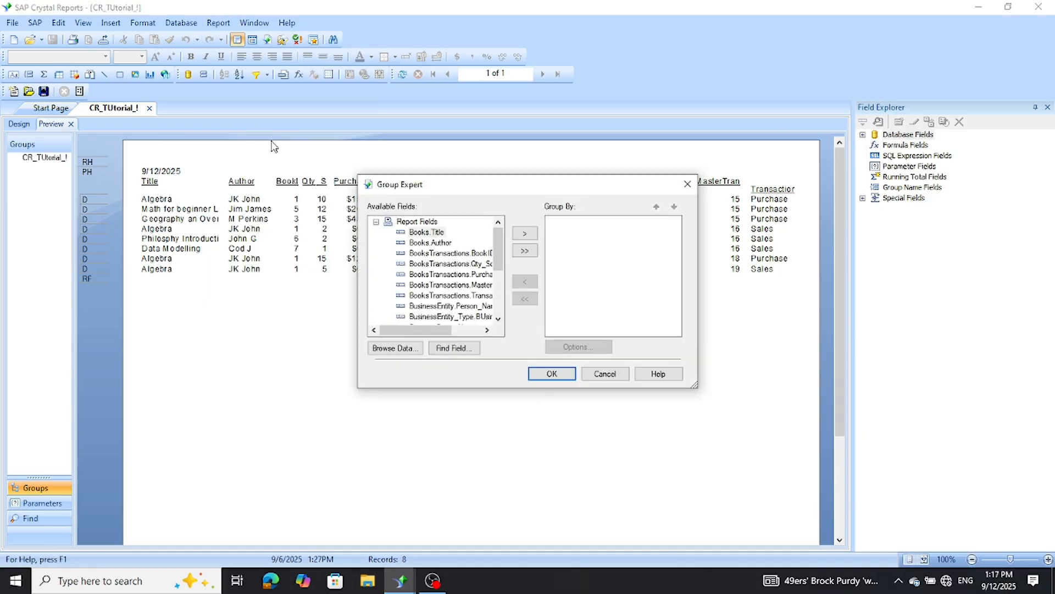
left_click(427, 234)
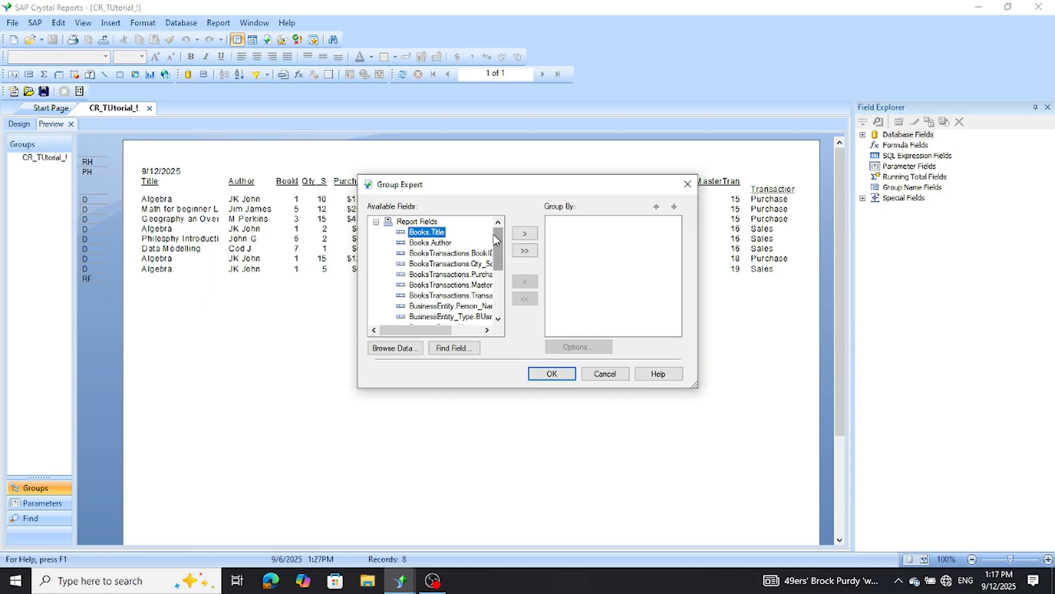
left_click(525, 233)
left_click(551, 374)
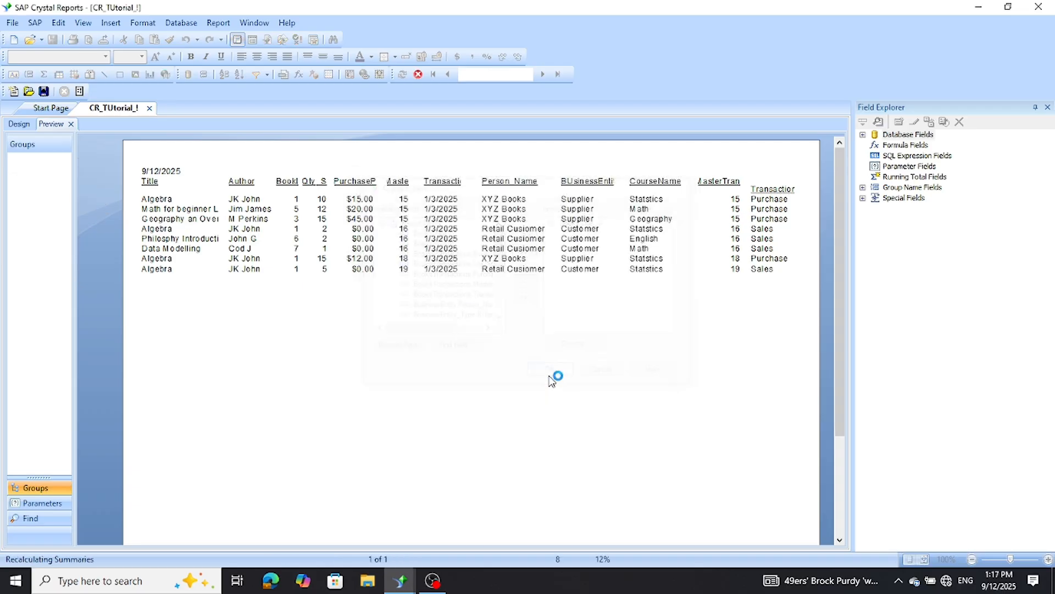
left_click(548, 435)
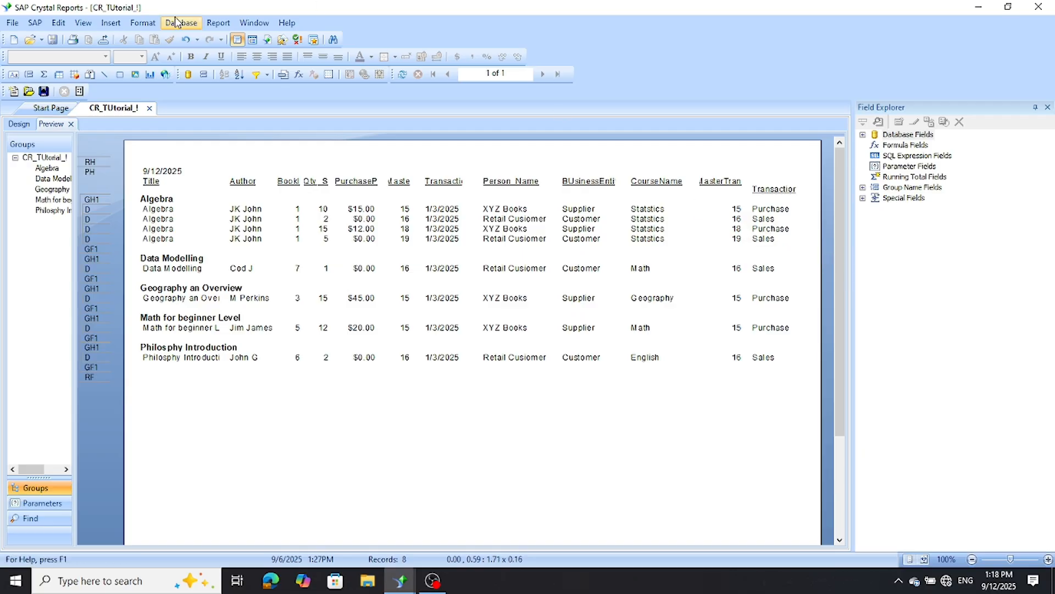
- Replace the Books.Title grouping with a grouping on CourseName from the Courses table
left_click(219, 23)
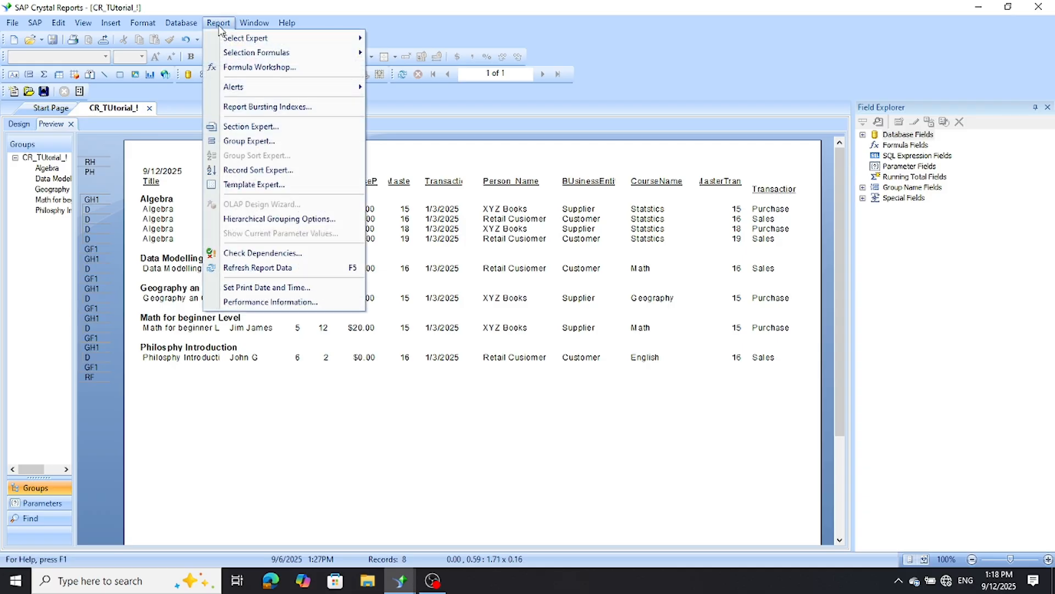
left_click(245, 140)
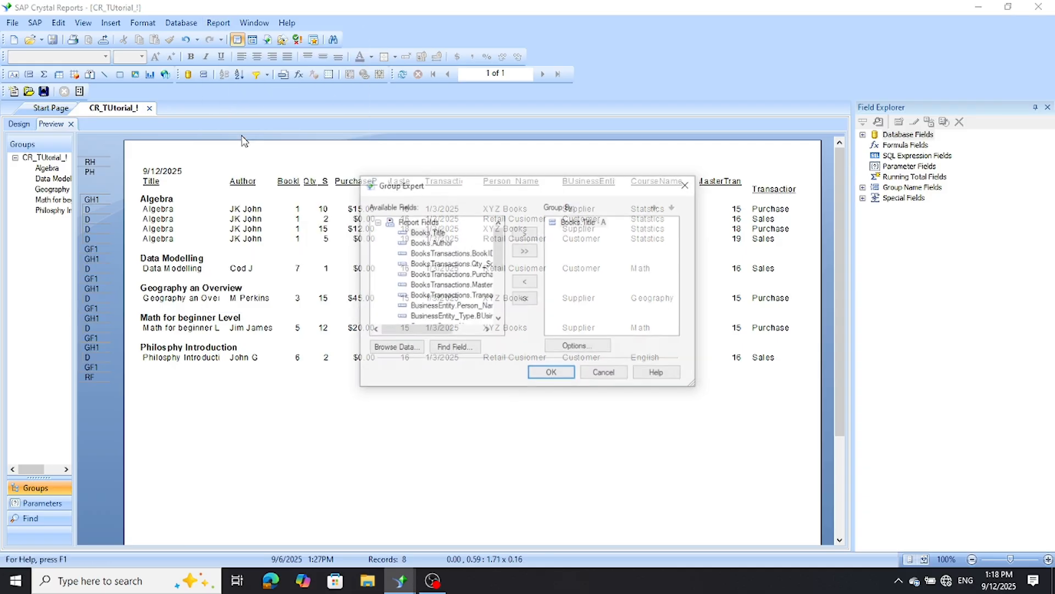
left_click(583, 222)
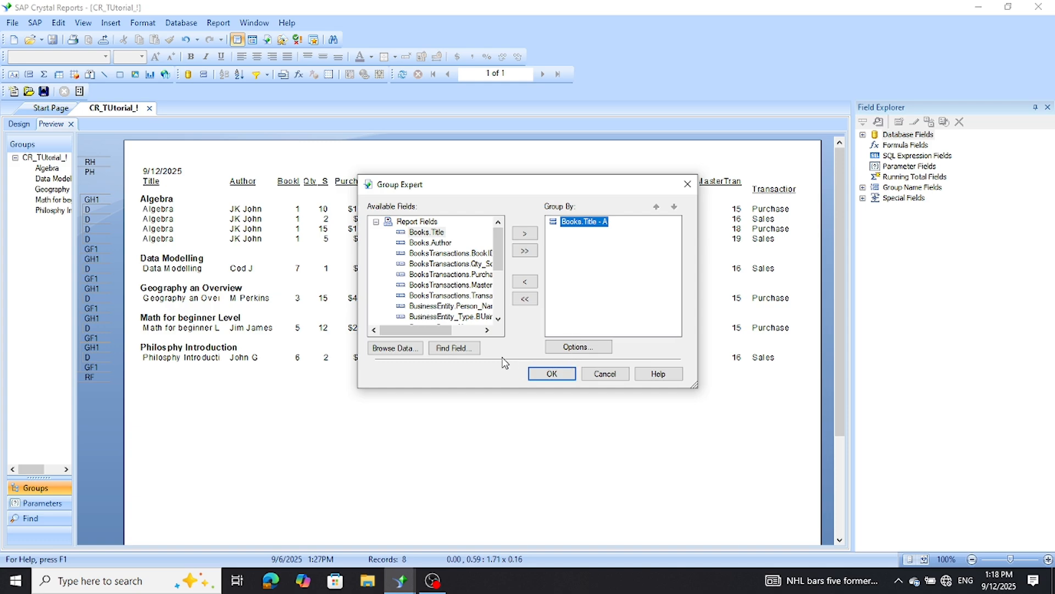
left_click(518, 282)
left_click(487, 330)
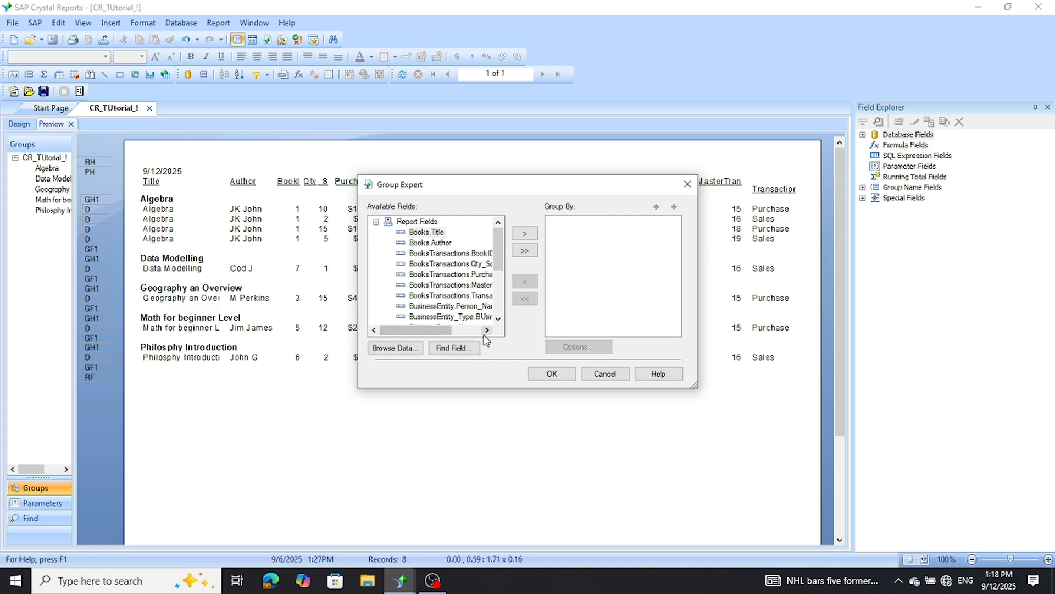
left_click(373, 222)
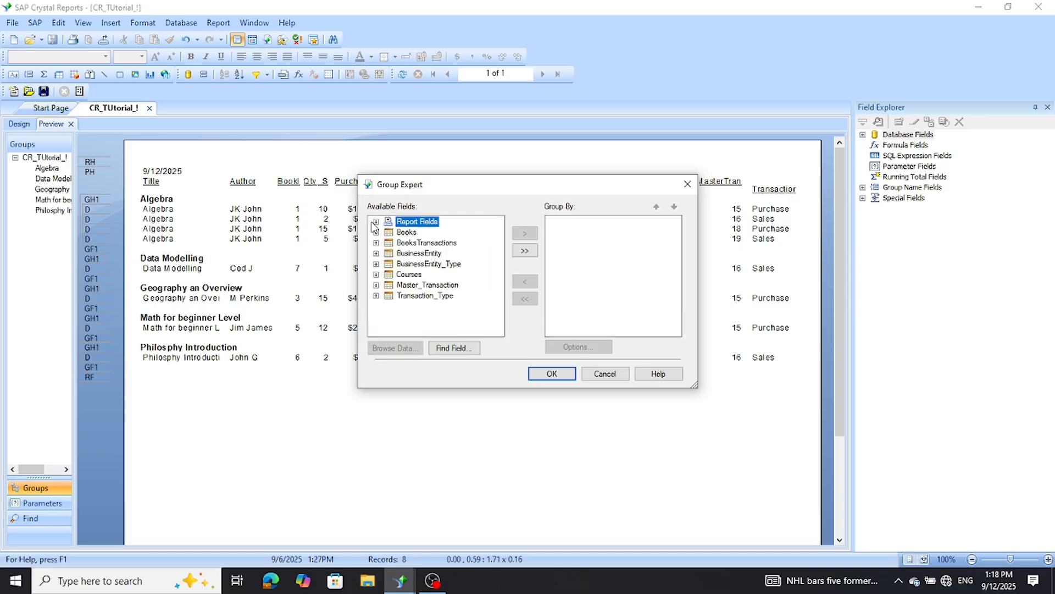
left_click(376, 275)
left_click(428, 295)
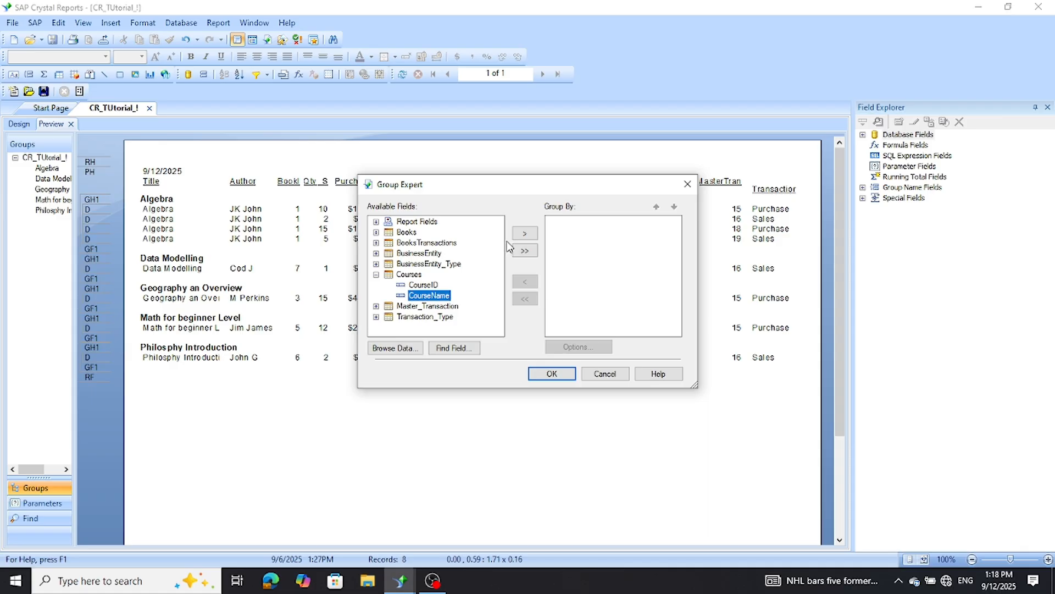
left_click(523, 234)
left_click(551, 373)
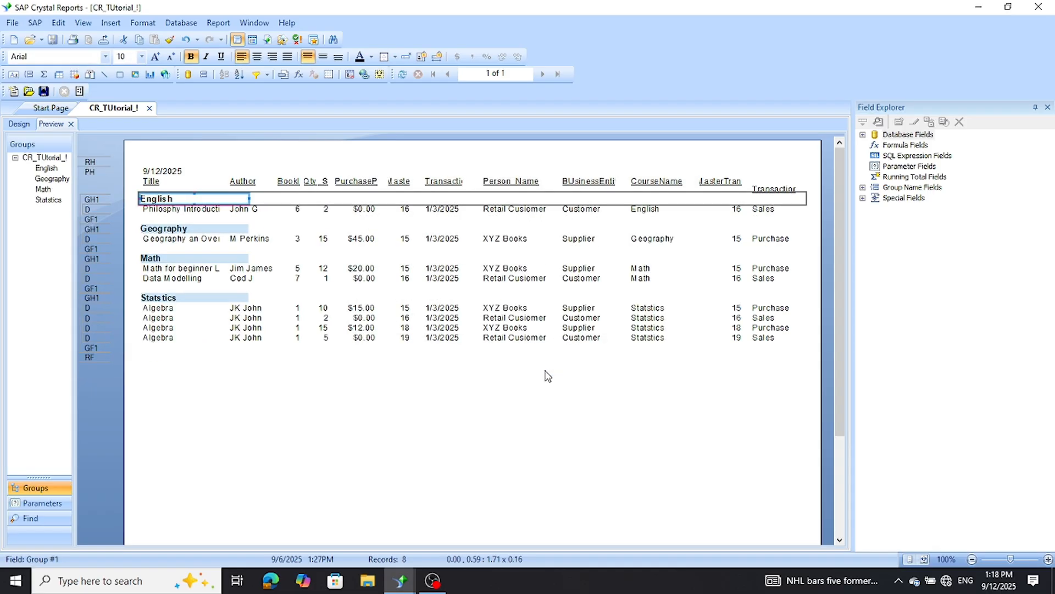
left_click(536, 456)
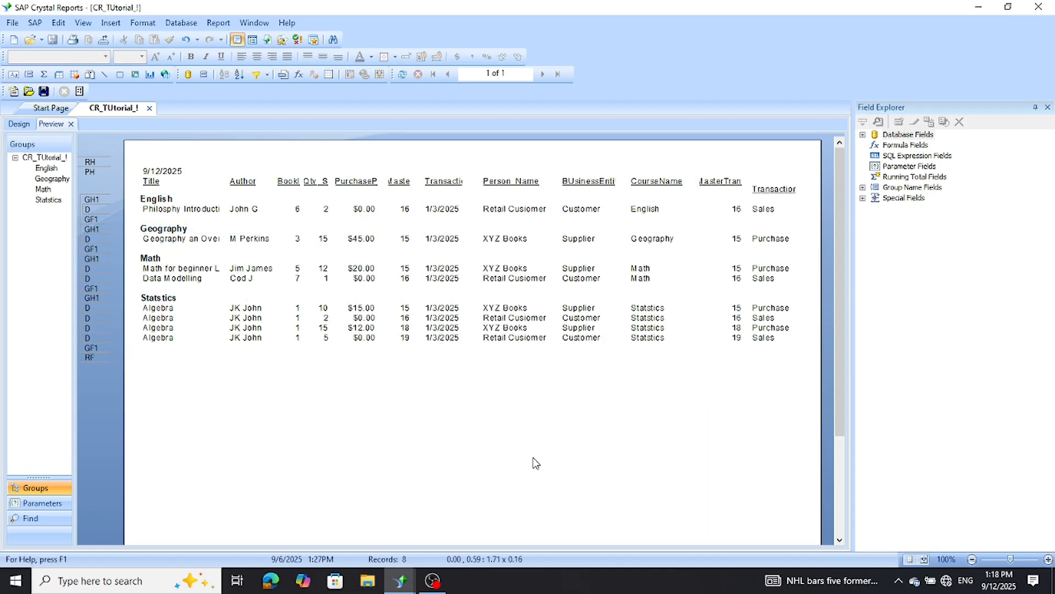
- Shrink the Author field from its left edge to about 0.58 wide and resize the Title field to about 1.29 wide
left_click(213, 214)
left_click_drag(222, 209, 230, 208)
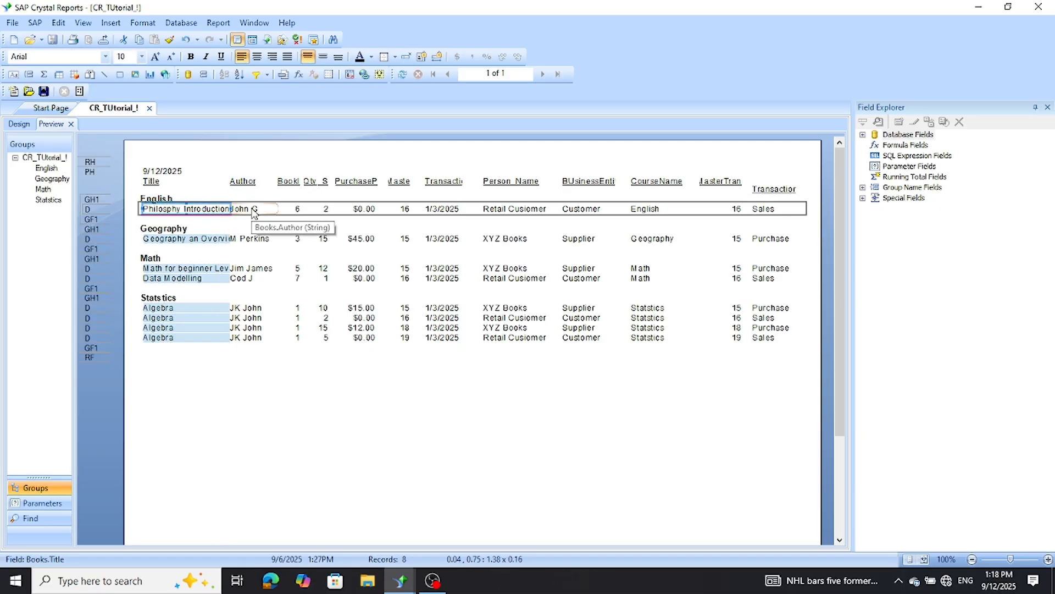
left_click(253, 210)
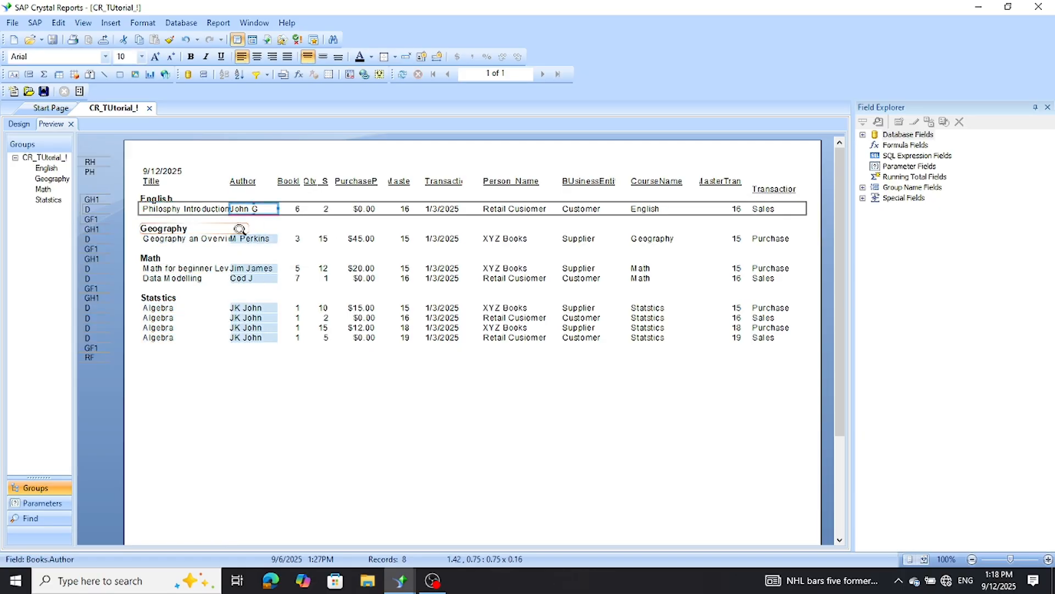
mouse_move(230, 209)
left_mouse_down()
mouse_move(256, 209)
mouse_move(240, 209)
left_mouse_up()
left_click(223, 209)
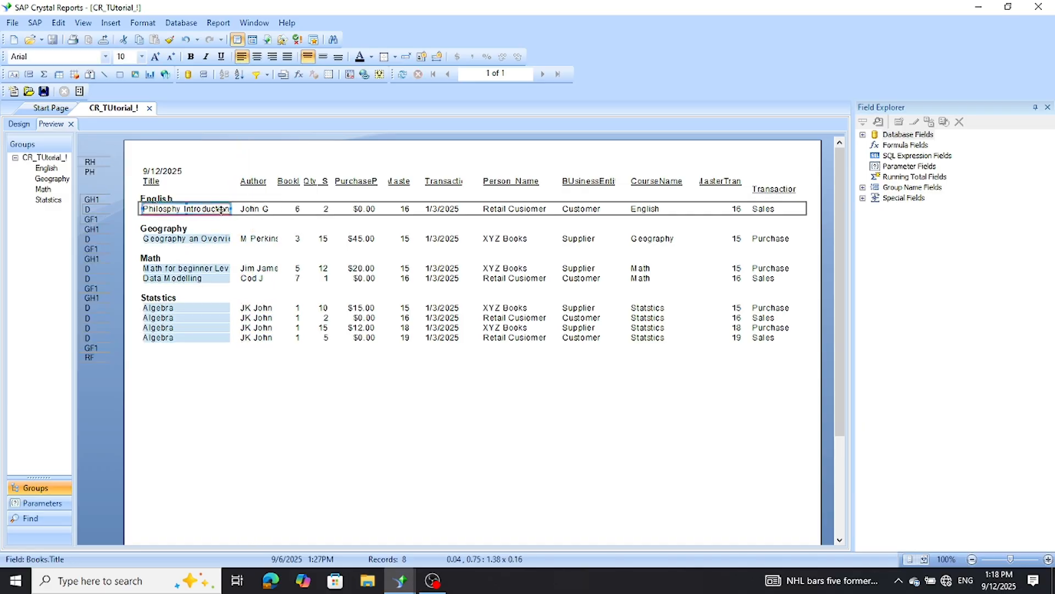
left_click_drag(233, 209, 241, 209)
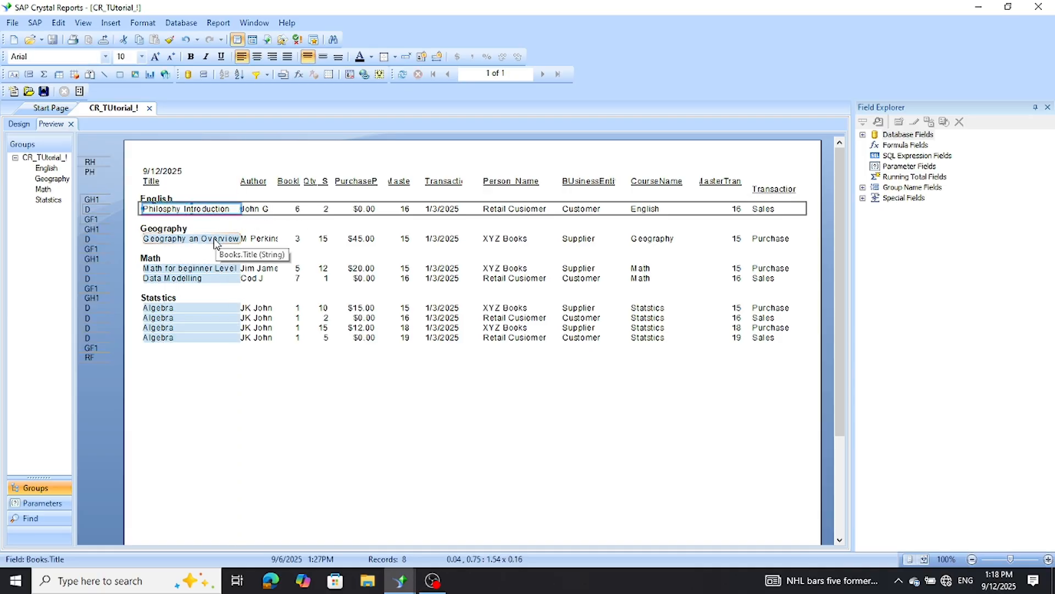
left_click_drag(241, 209, 224, 210)
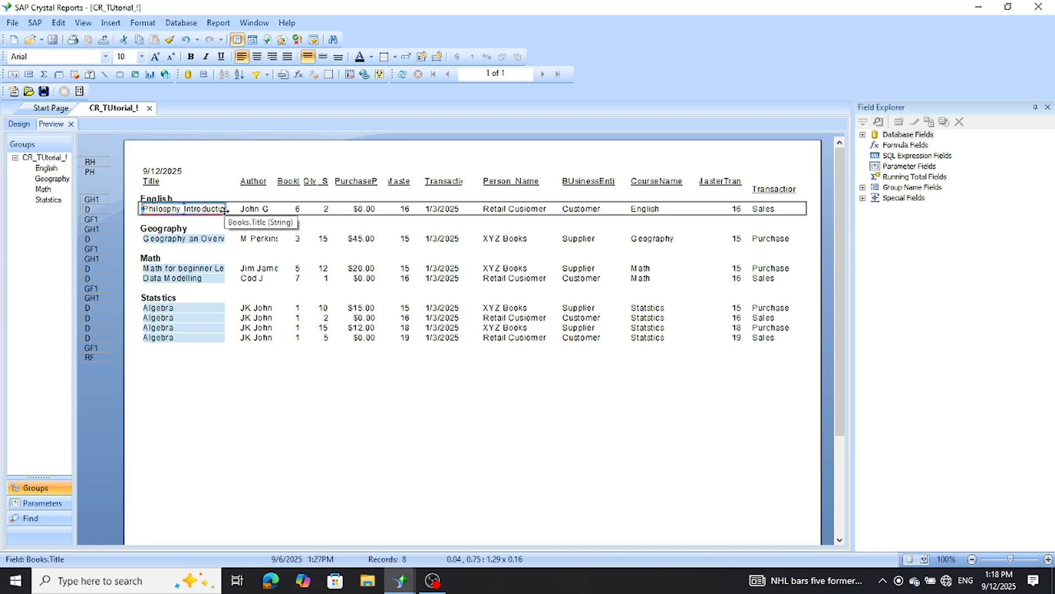
left_click(204, 269)
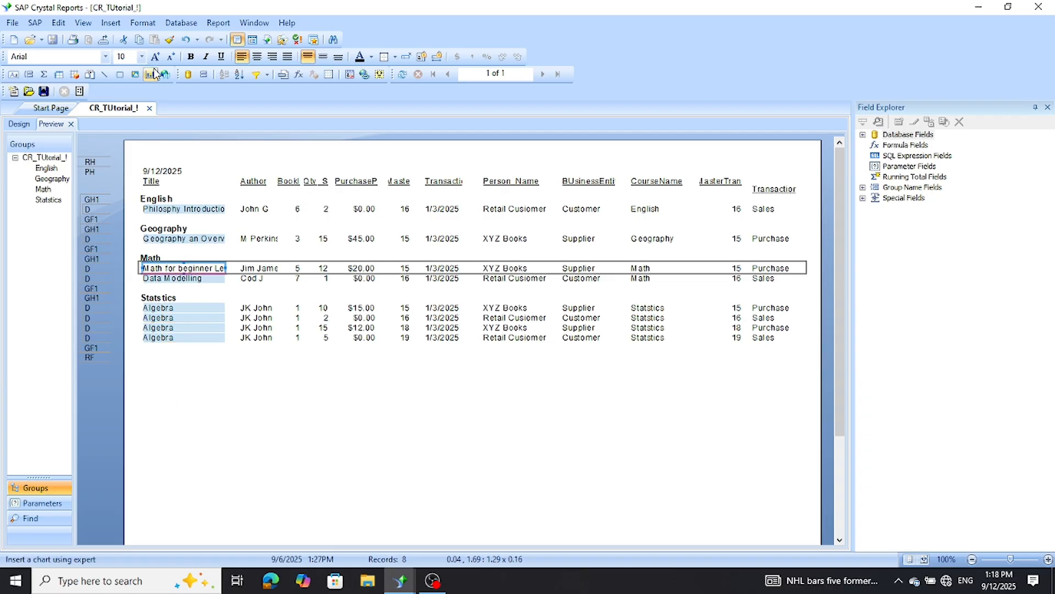
- Remove the Courses.CourseName grouping from the report in the Group Expert
left_click(219, 23)
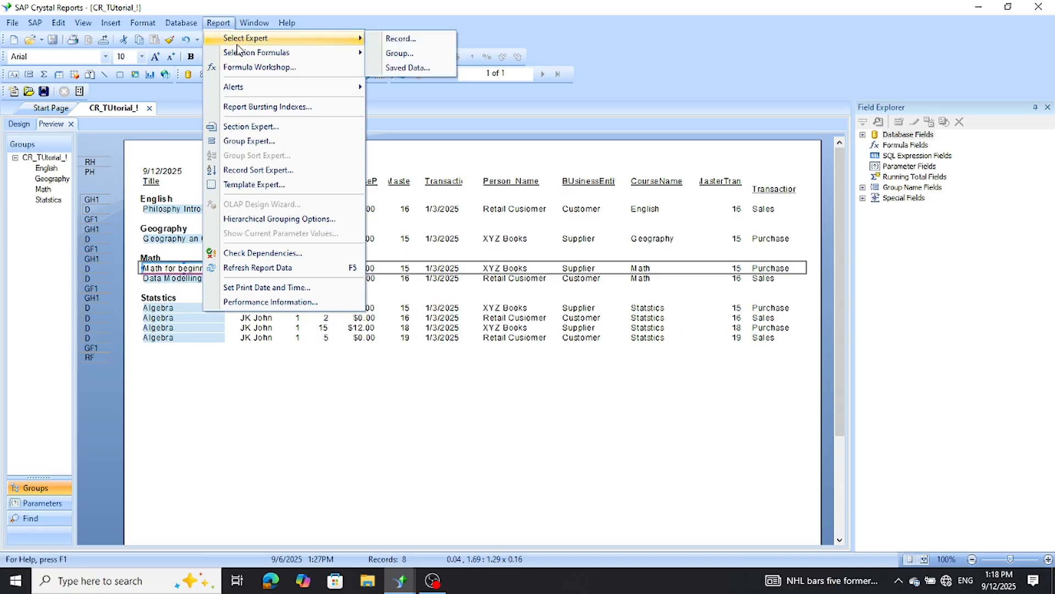
left_click(249, 141)
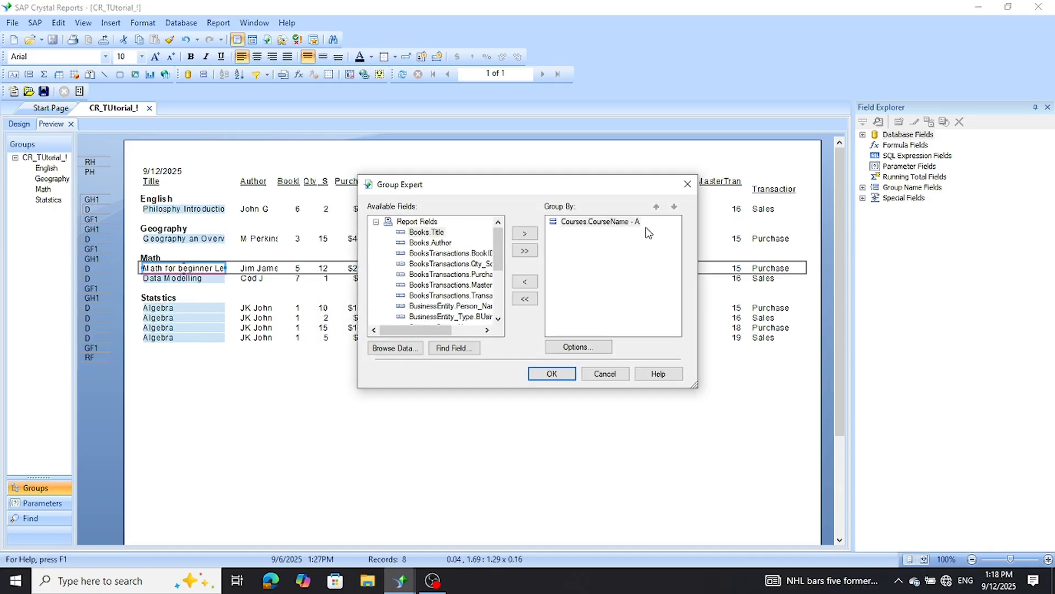
left_click(524, 282)
- Group the report by the Books.Author report field and apply the grouping
left_click(487, 330)
left_click(487, 330)
left_click(487, 330)
left_click(487, 330)
left_click(487, 330)
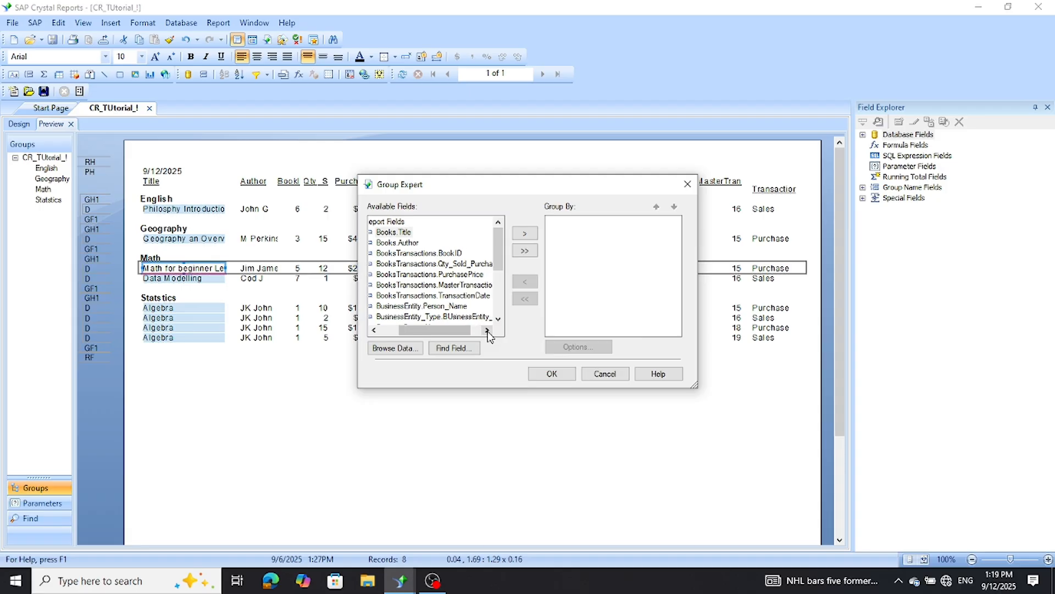
left_click(432, 307)
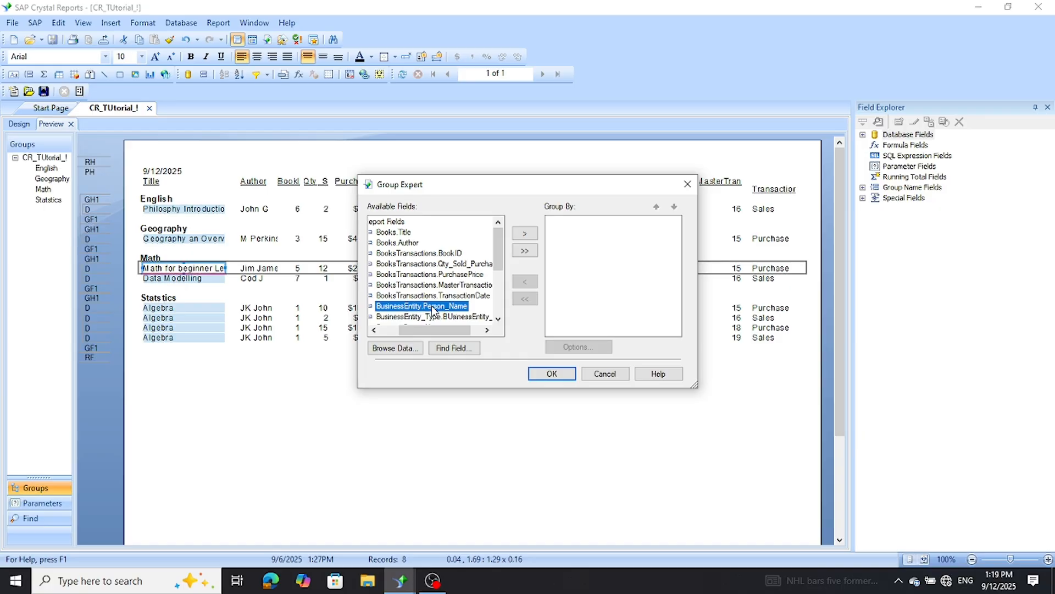
left_click_drag(327, 339, 387, 342)
left_click(434, 242)
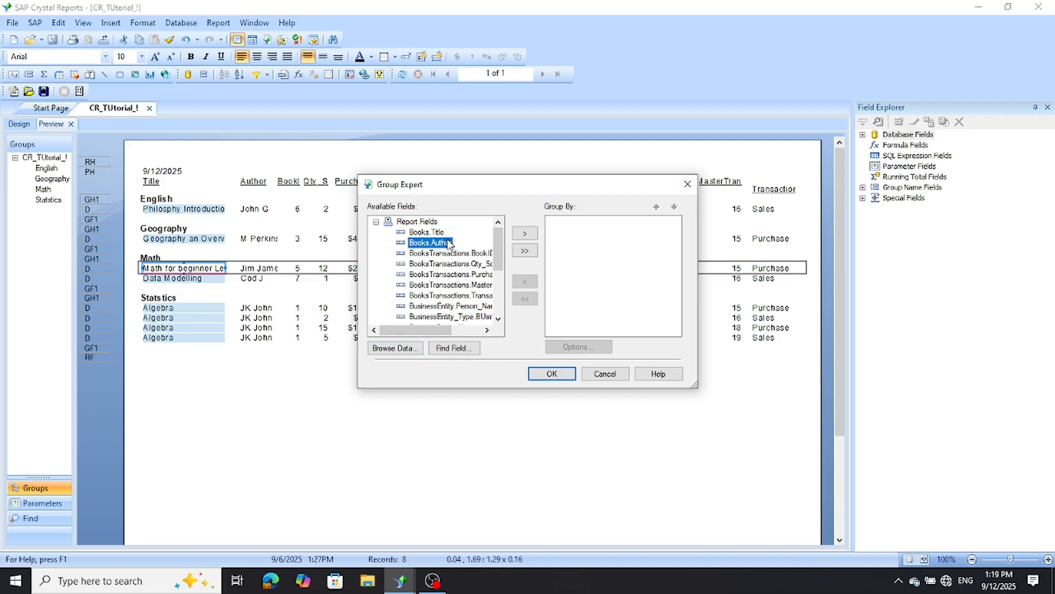
left_click(526, 234)
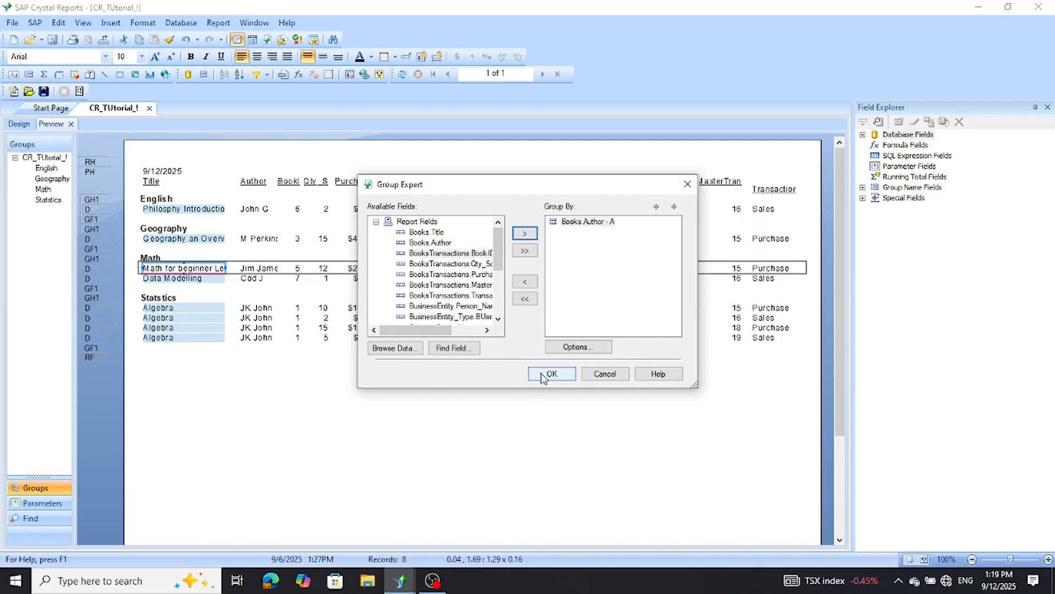
left_click(544, 373)
left_click(413, 461)
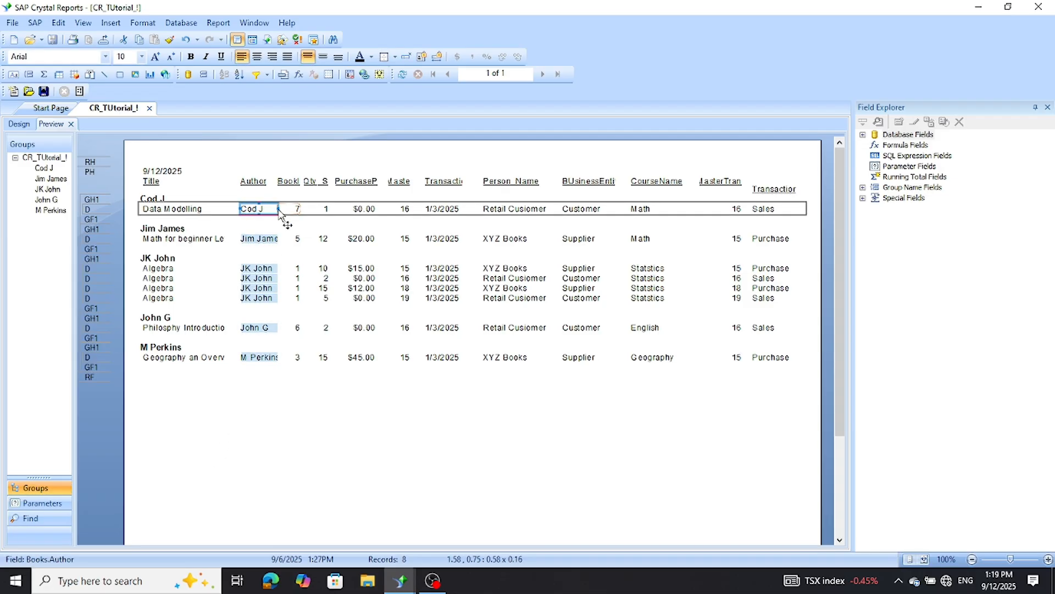
- Shift the Author column slightly left to about 1.50 and extend the BookID heading upward so it wraps onto two lines
left_click_drag(278, 216, 271, 214)
left_click(290, 434)
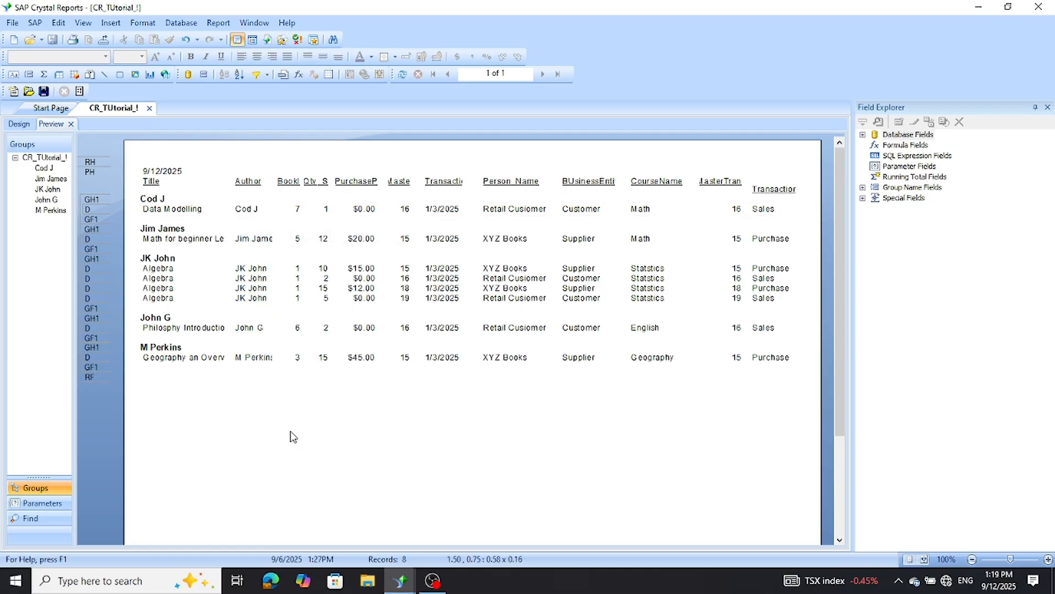
left_click(290, 181)
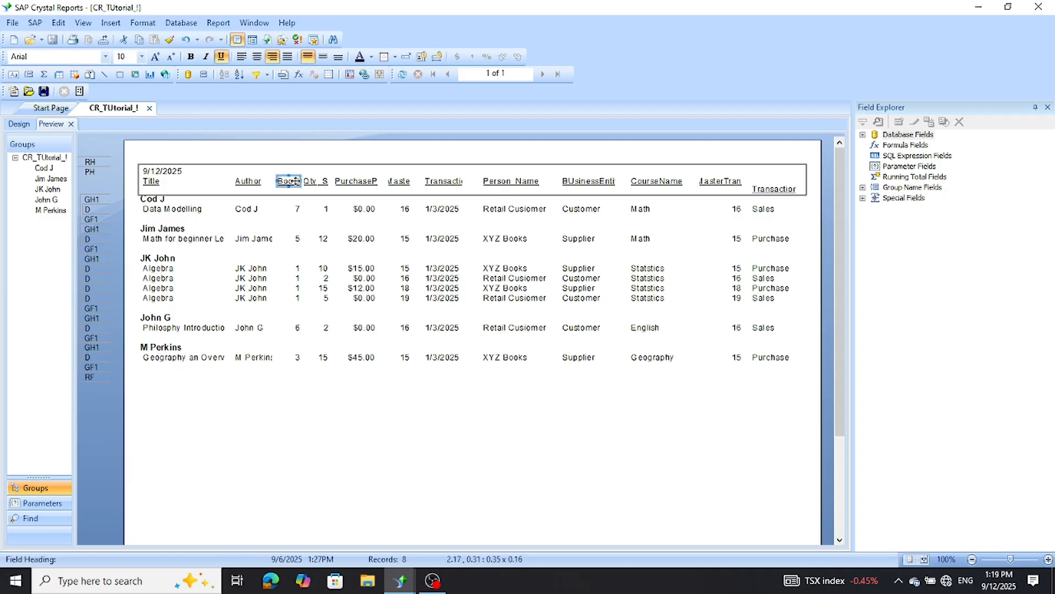
left_click_drag(288, 177, 291, 172)
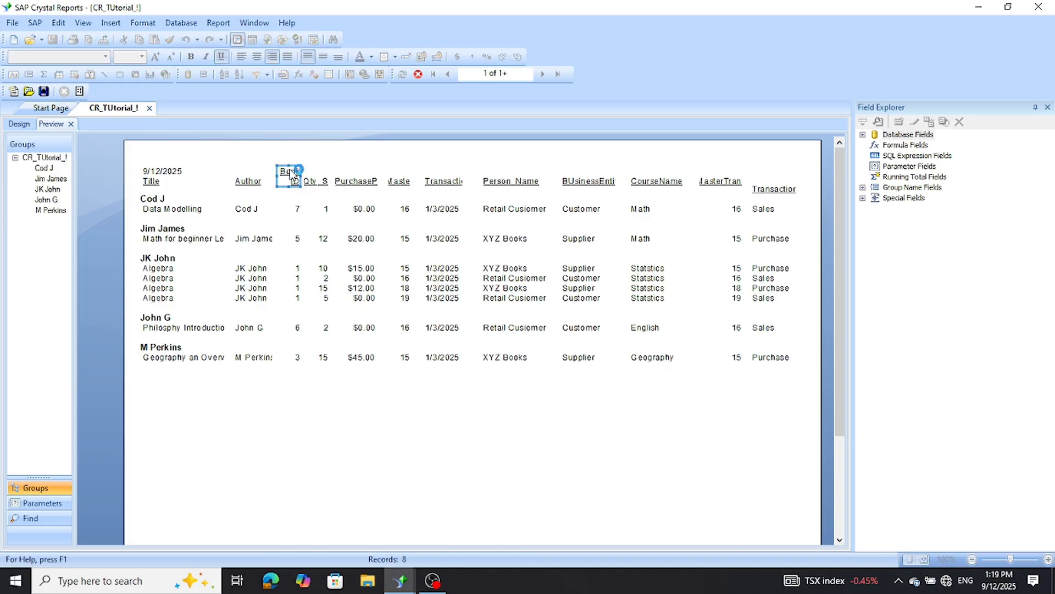
left_click(324, 186)
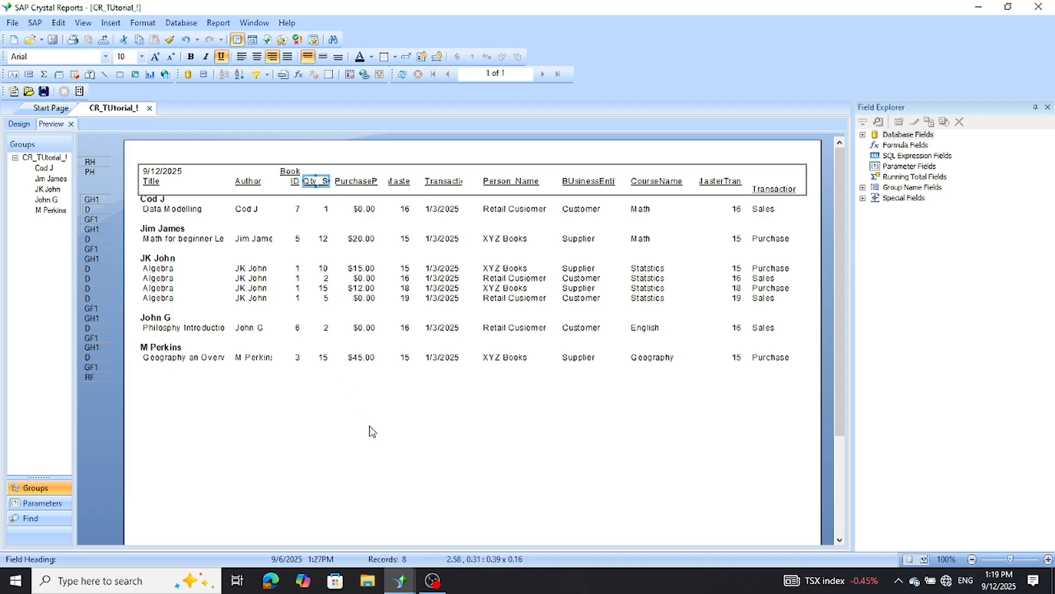
left_click(379, 483)
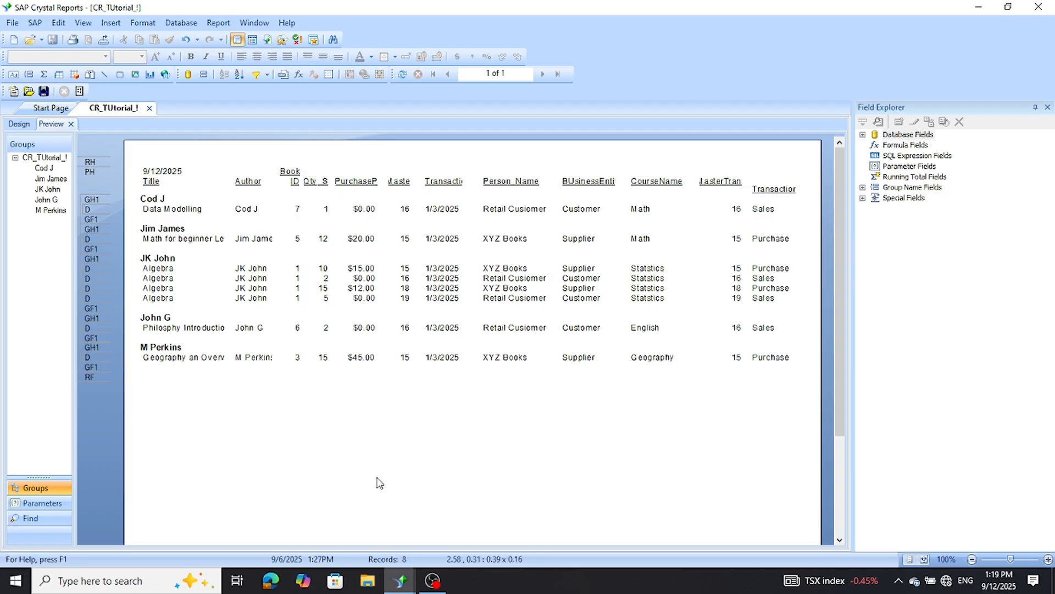
- Move the last column's Transaction heading up to line up with the other column headings
left_click(774, 188)
left_click_drag(774, 189, 774, 181)
left_click(537, 476)
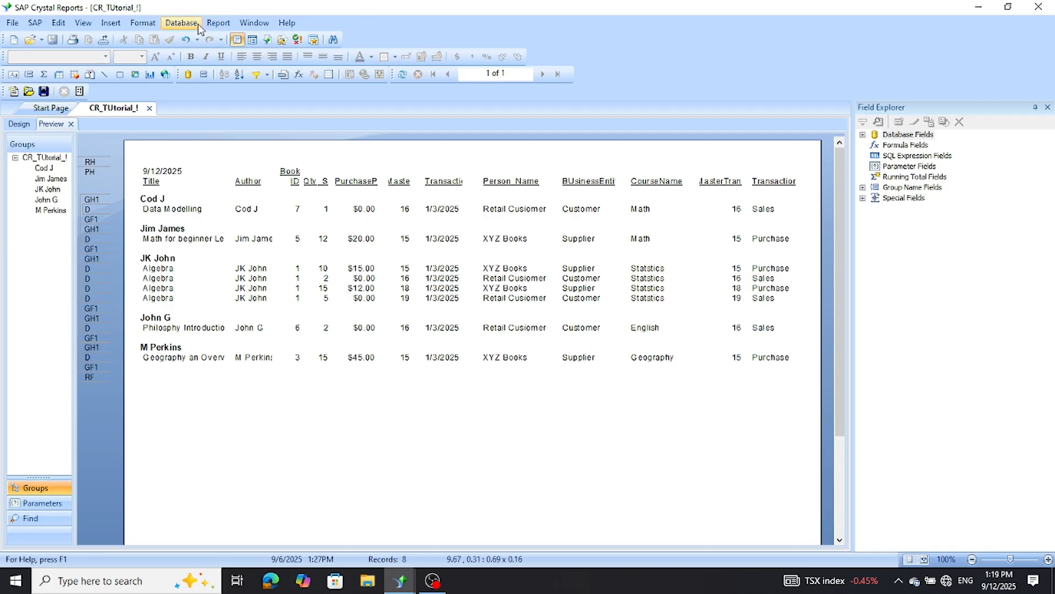
- Remove the Books.Author grouping from the report in the Group Expert
left_click(221, 24)
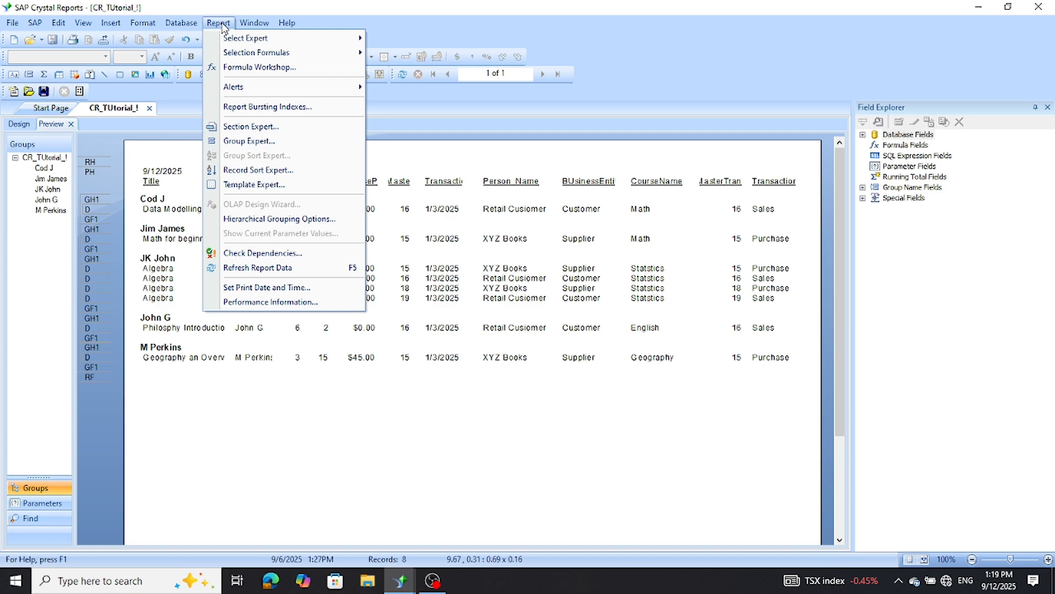
left_click(246, 142)
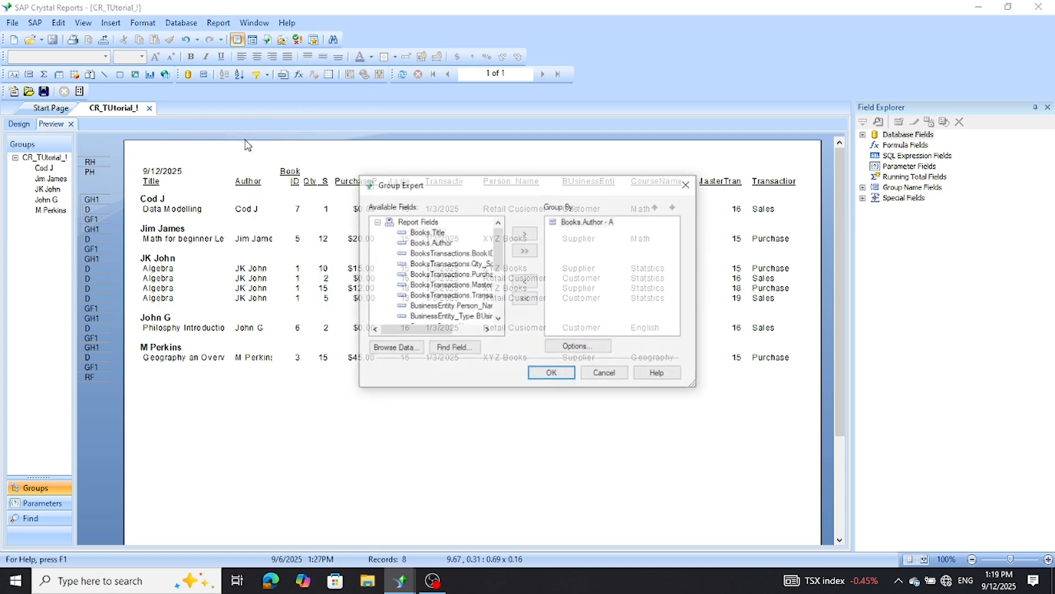
left_click(523, 282)
- Group the report by the Transaction_Type.TransactionType_name report field and apply the grouping
left_click(499, 319)
left_click(500, 321)
left_click(499, 321)
left_click(500, 321)
left_click(500, 321)
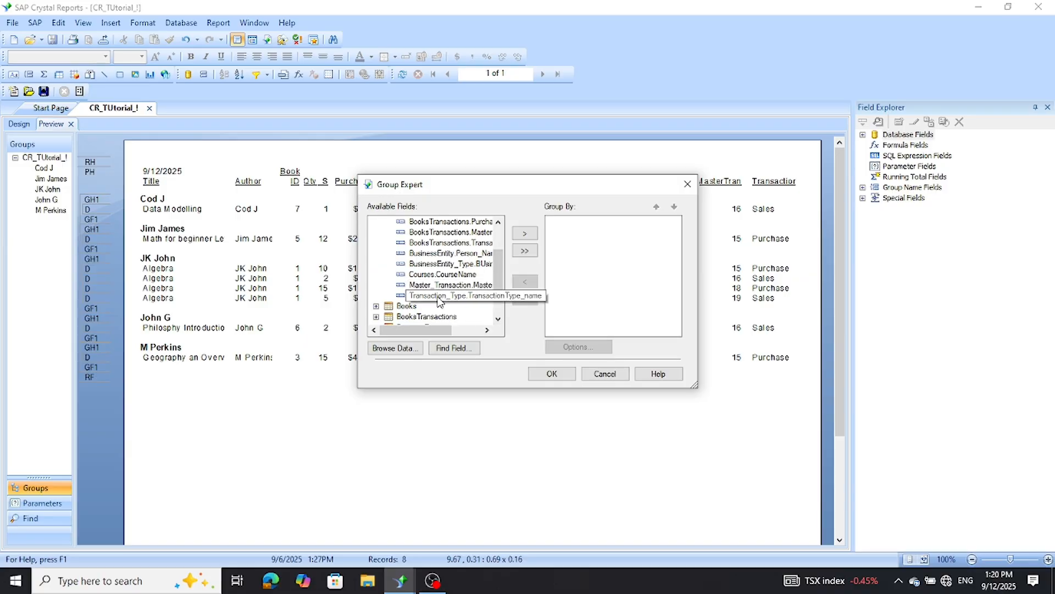
left_click(440, 297)
left_click(525, 233)
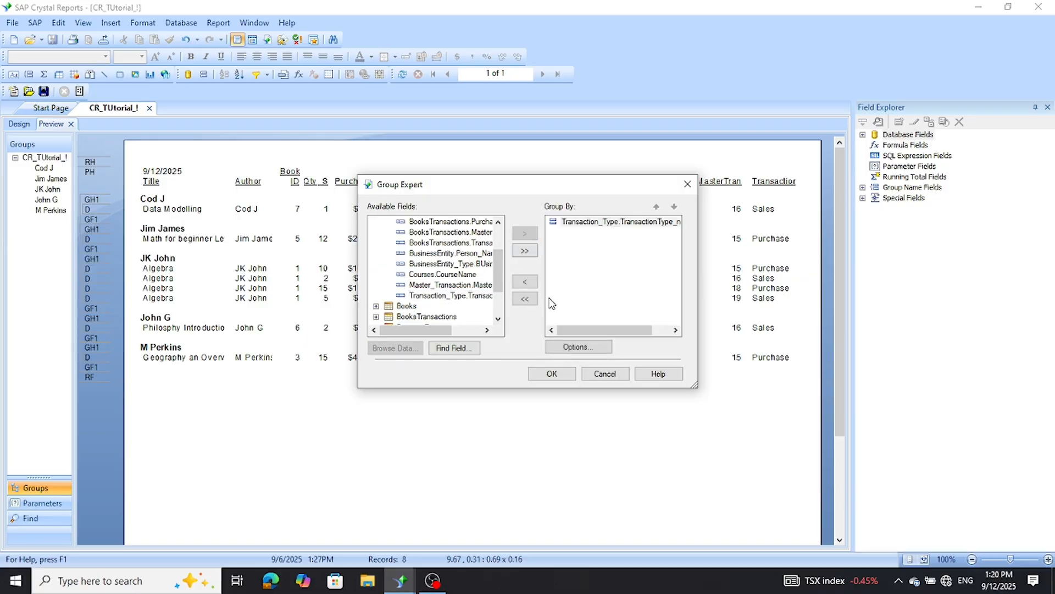
left_click(551, 374)
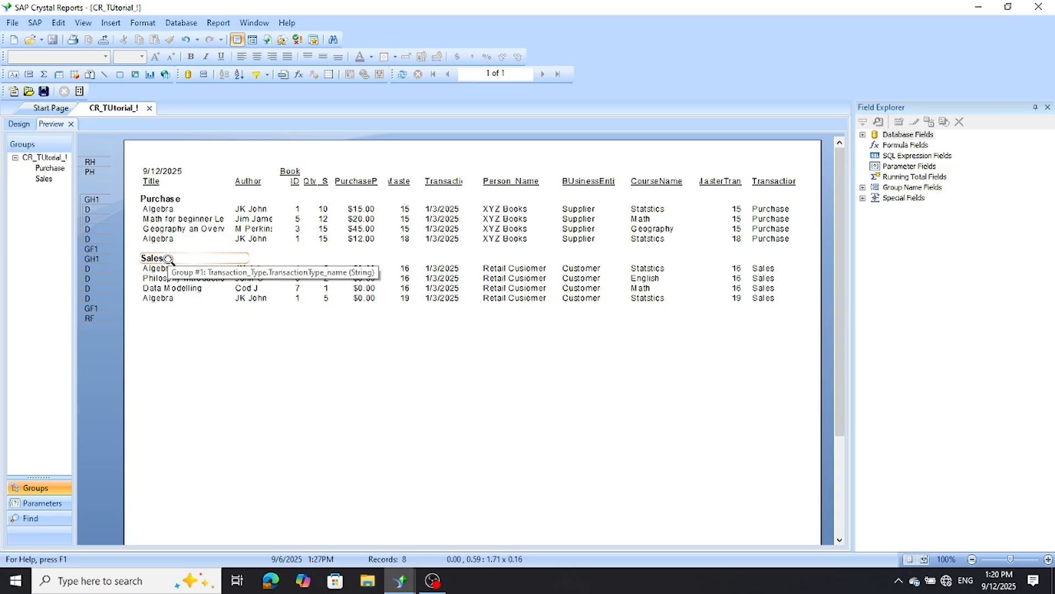
left_click(248, 209)
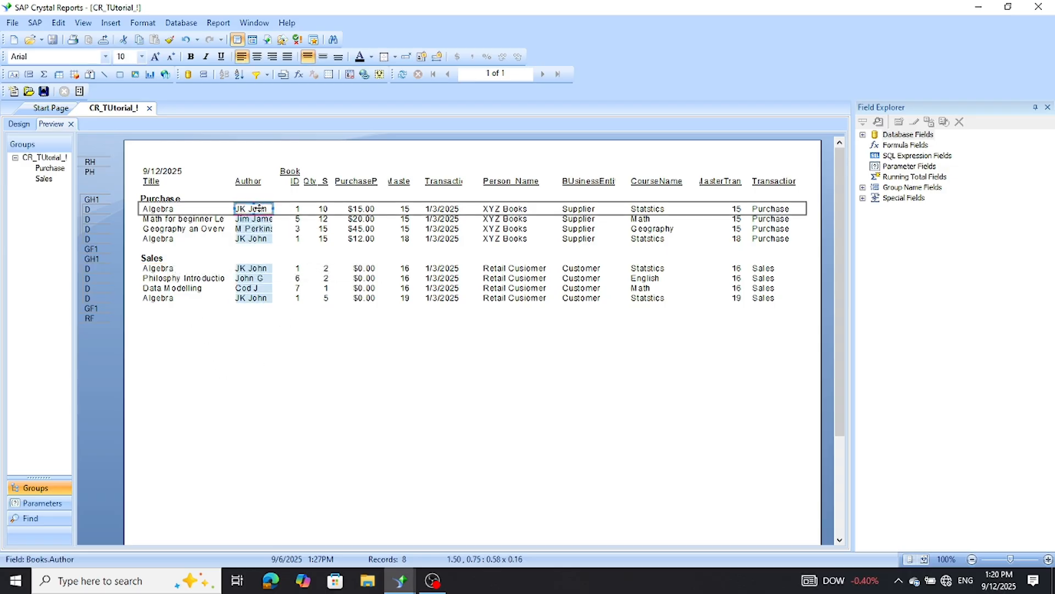
left_click(291, 208)
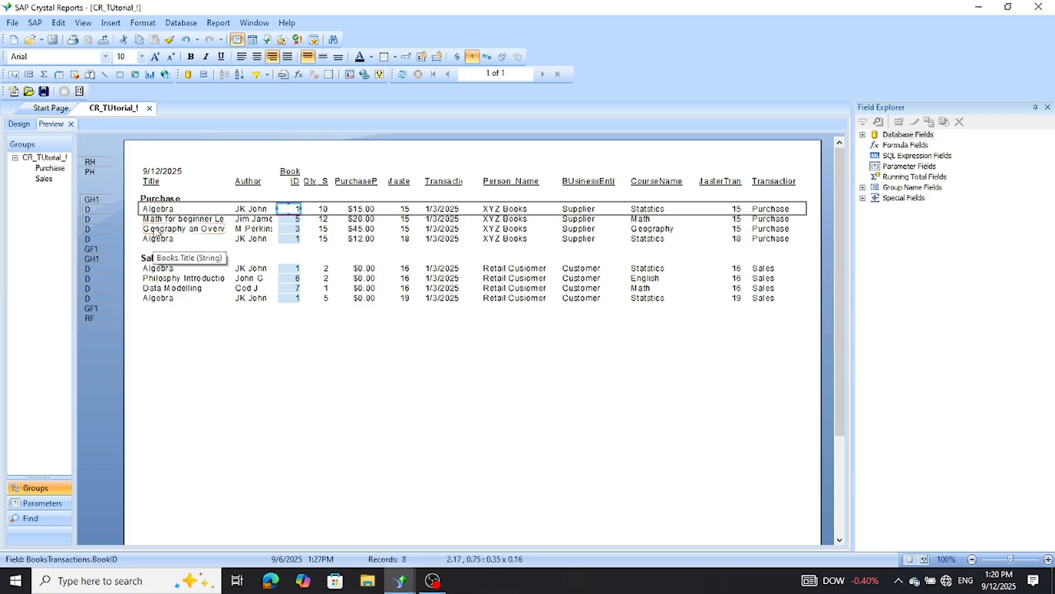
- Sort the records within each group by Books.Title in ascending order using the Record Sort Expert
left_click(216, 24)
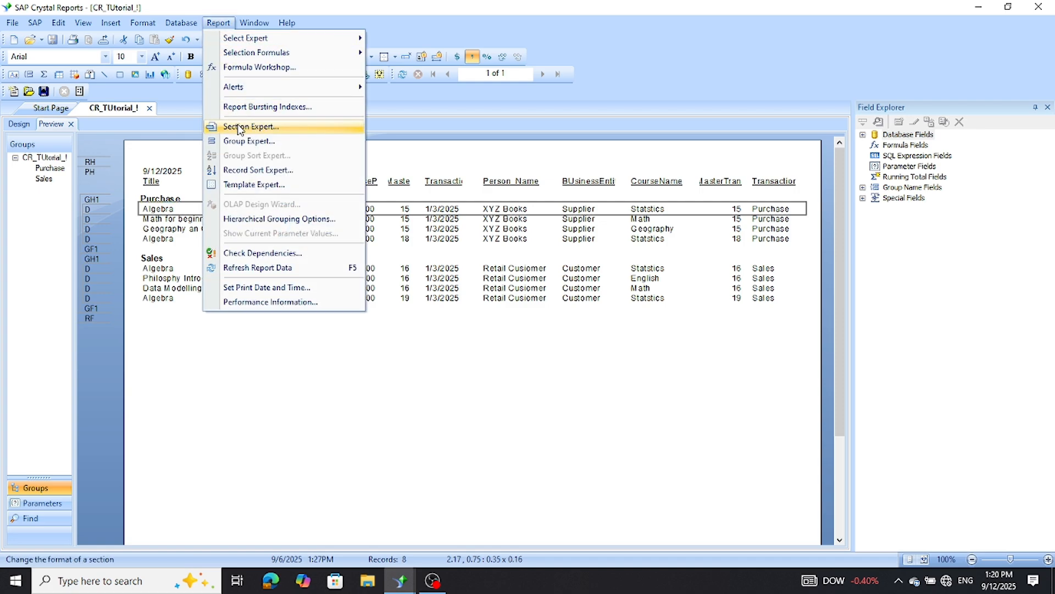
left_click(235, 171)
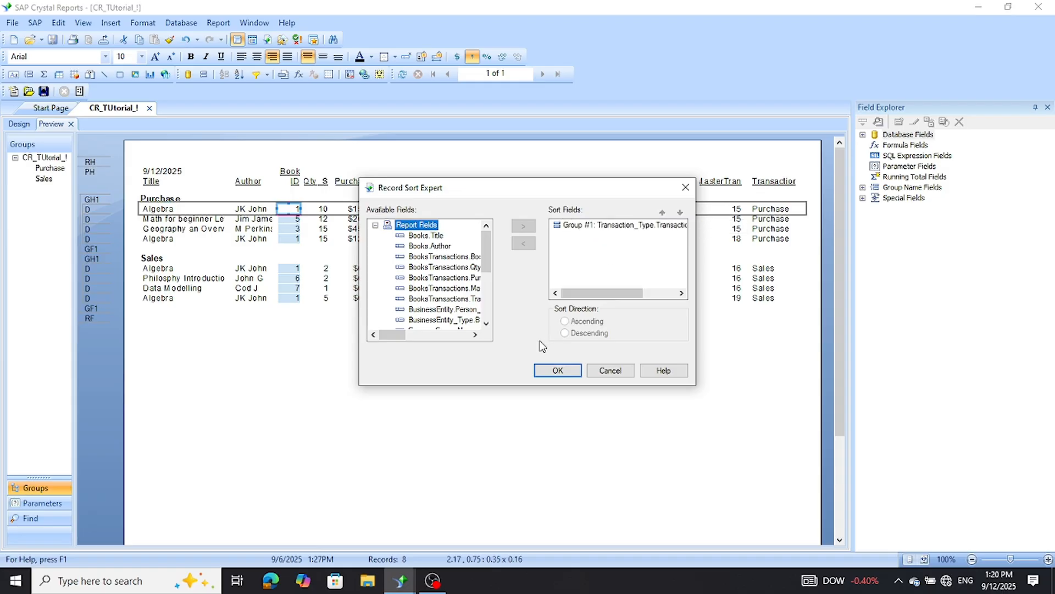
left_click(475, 334)
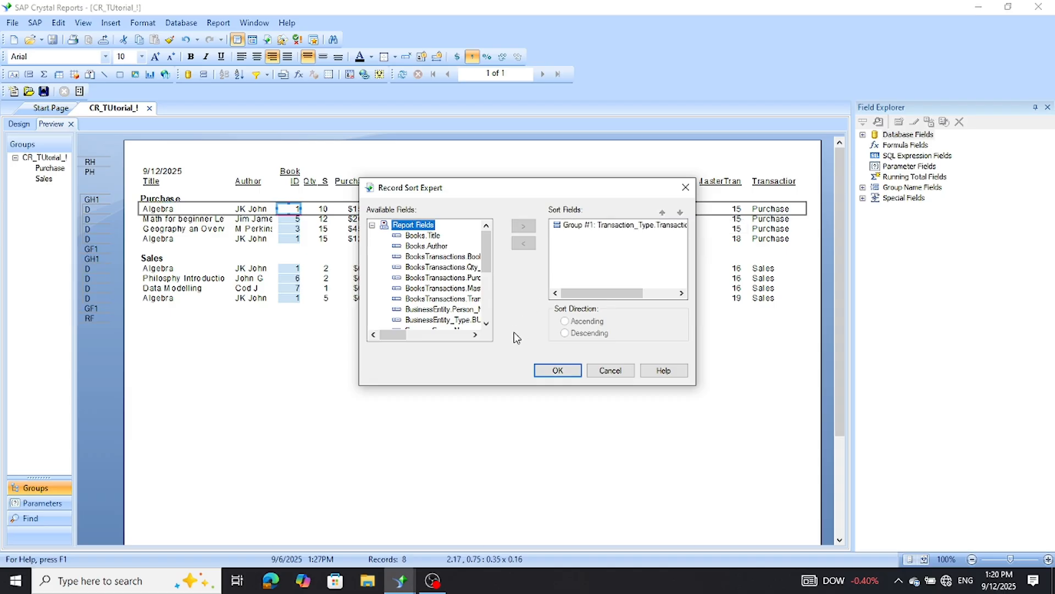
left_click(487, 324)
left_click(487, 324)
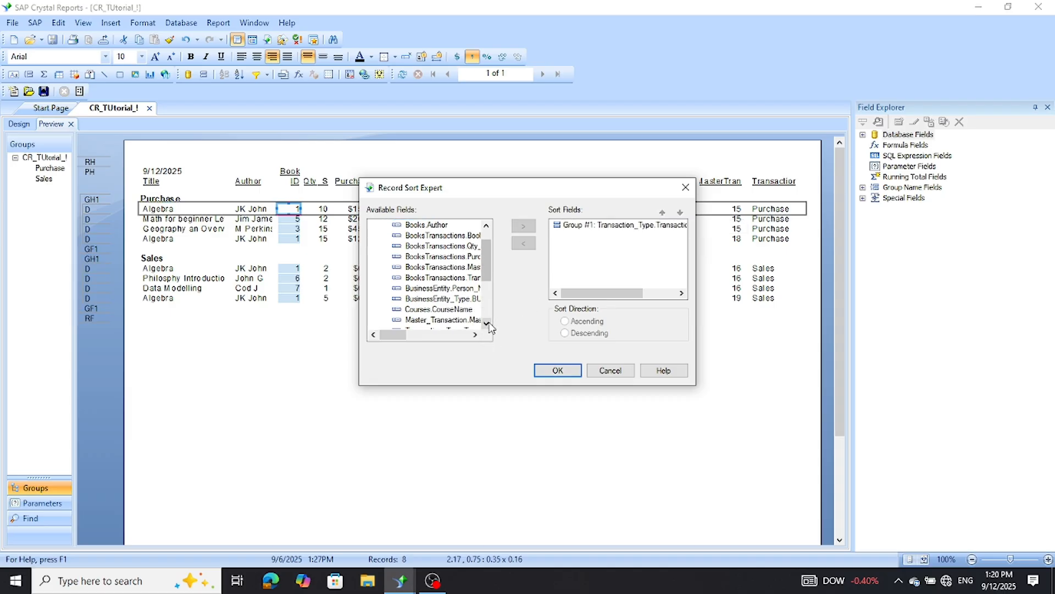
left_click_drag(485, 267, 484, 258)
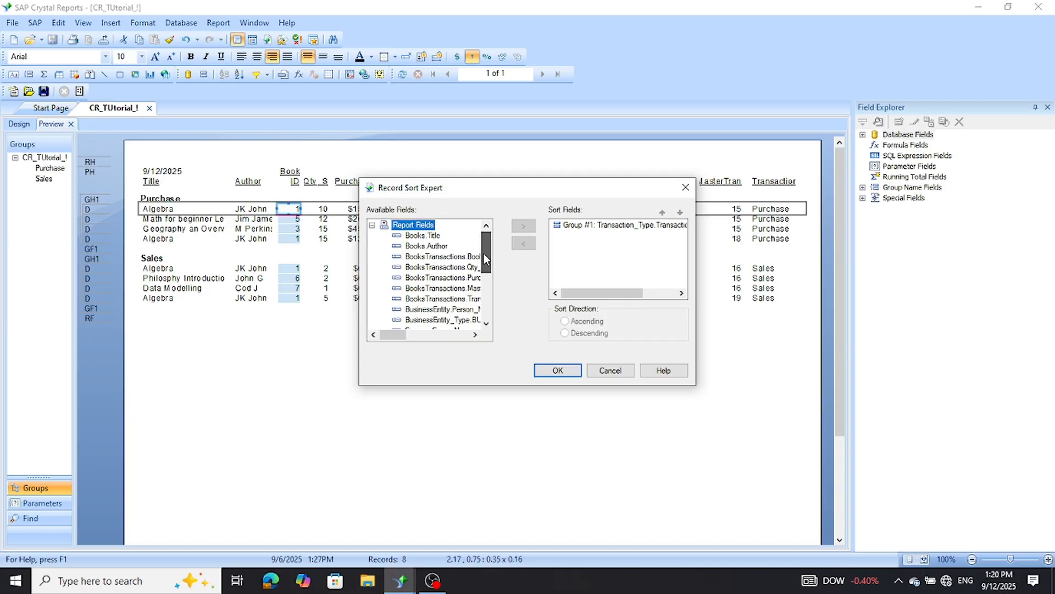
left_click(433, 237)
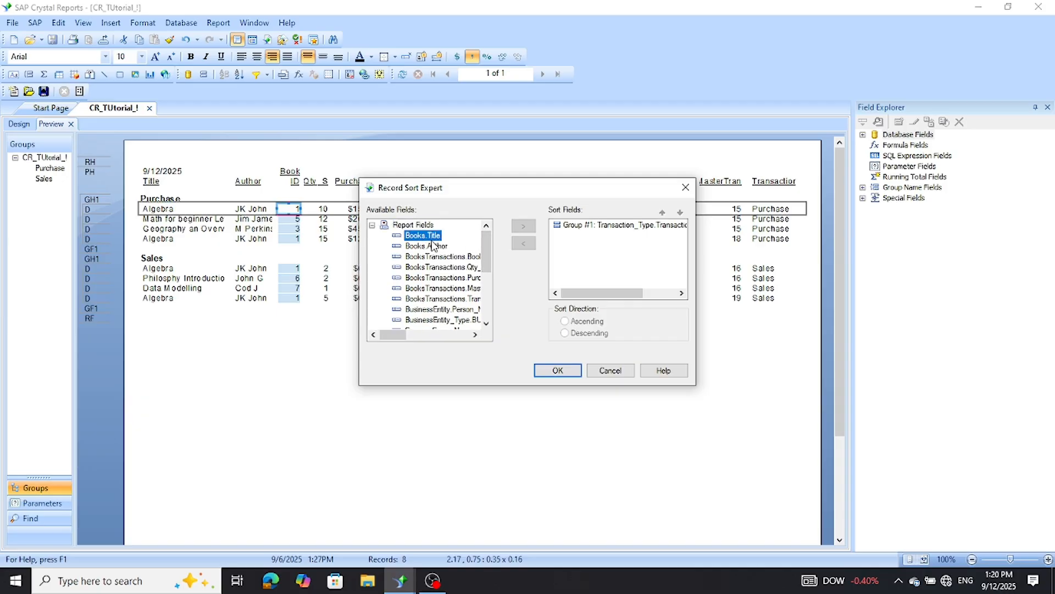
left_click(523, 226)
left_click(558, 370)
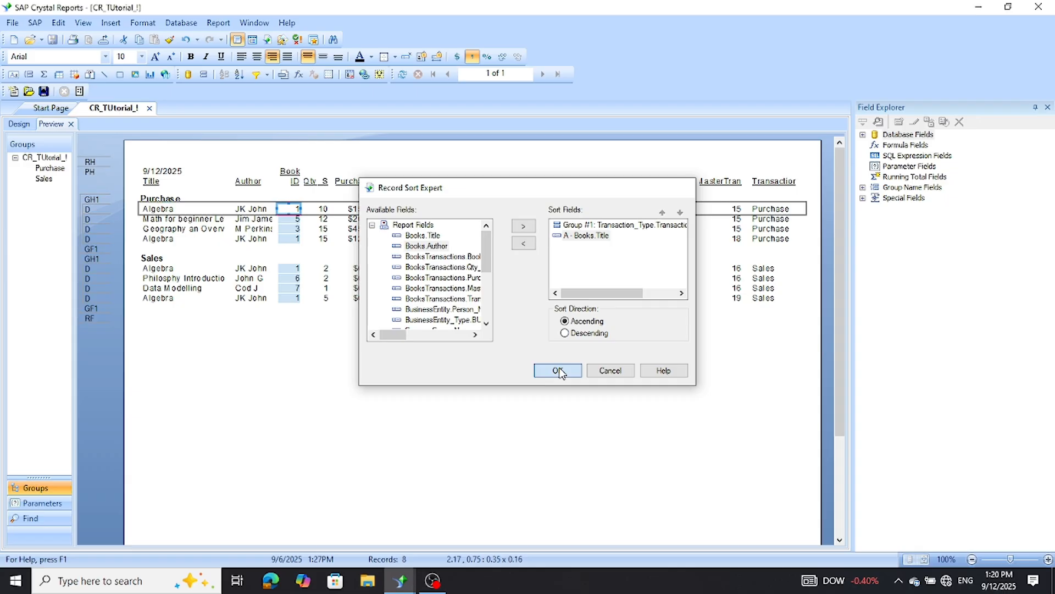
left_click(551, 383)
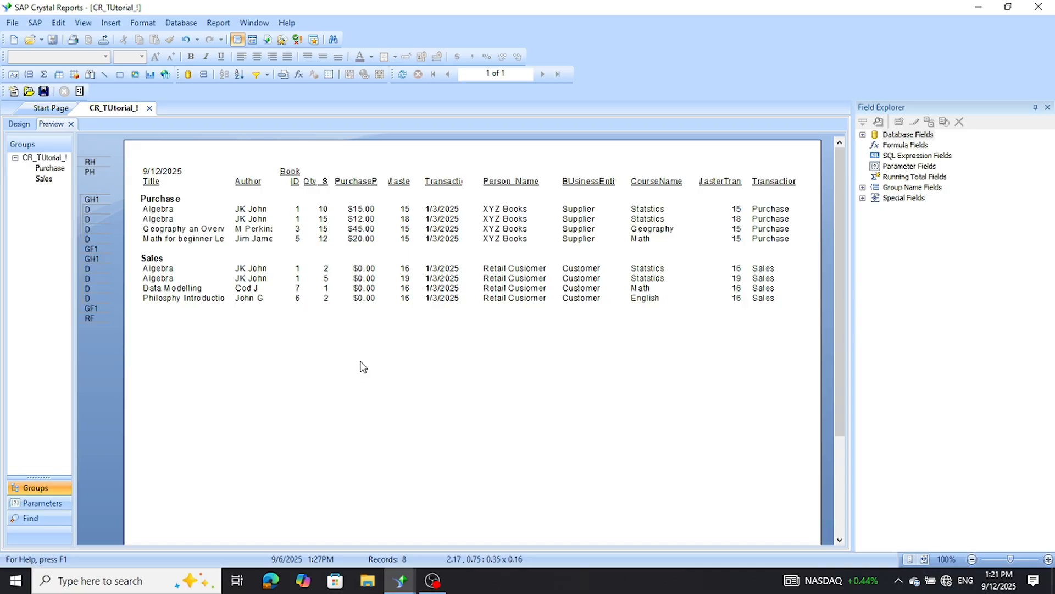
- Center the BookID heading and extend the Qty_Sold_Purchase heading to about 0.50 high so it wraps onto three lines
left_click(290, 174)
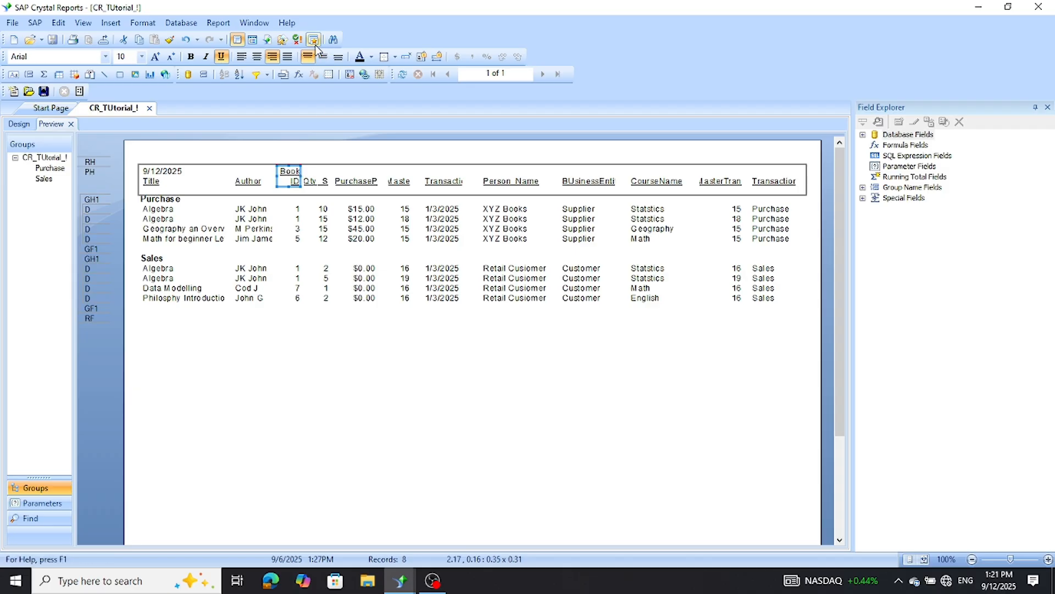
left_click(257, 57)
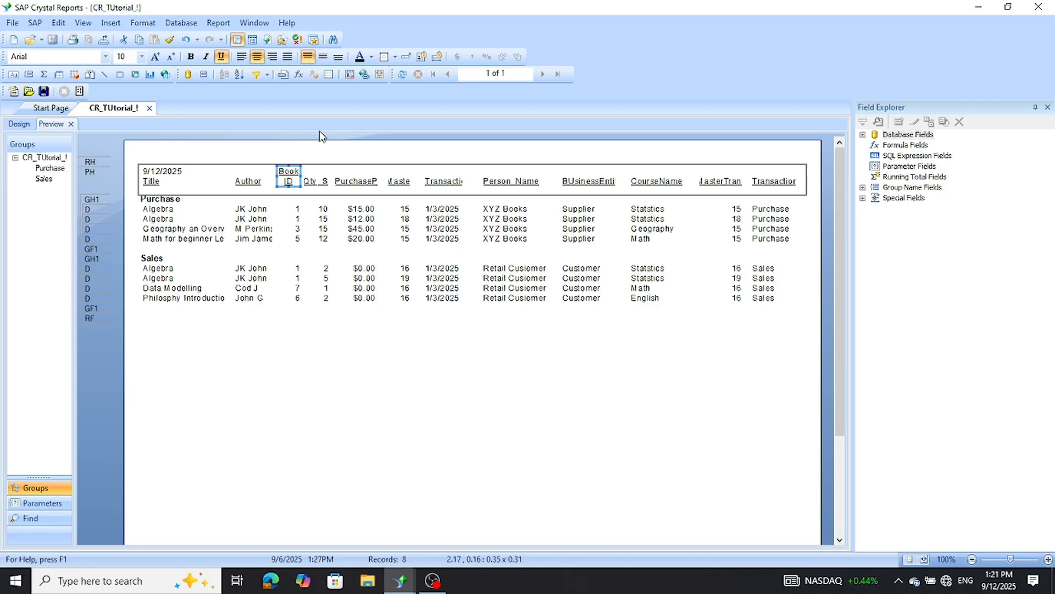
left_click(315, 180)
mouse_move(316, 176)
left_mouse_down()
mouse_move(317, 165)
mouse_move(317, 194)
left_mouse_up()
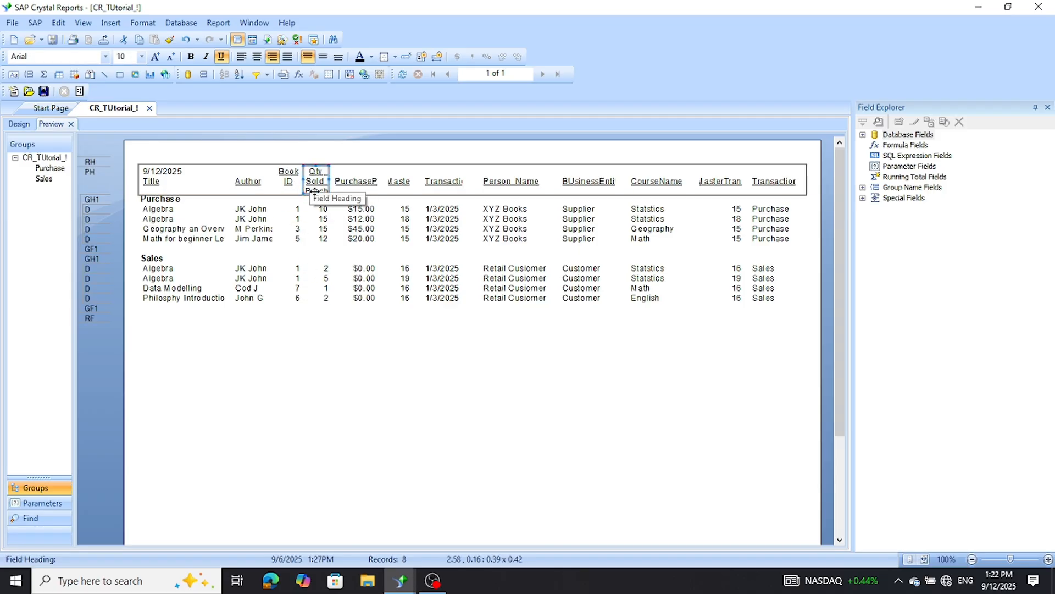
left_click_drag(316, 193, 315, 198)
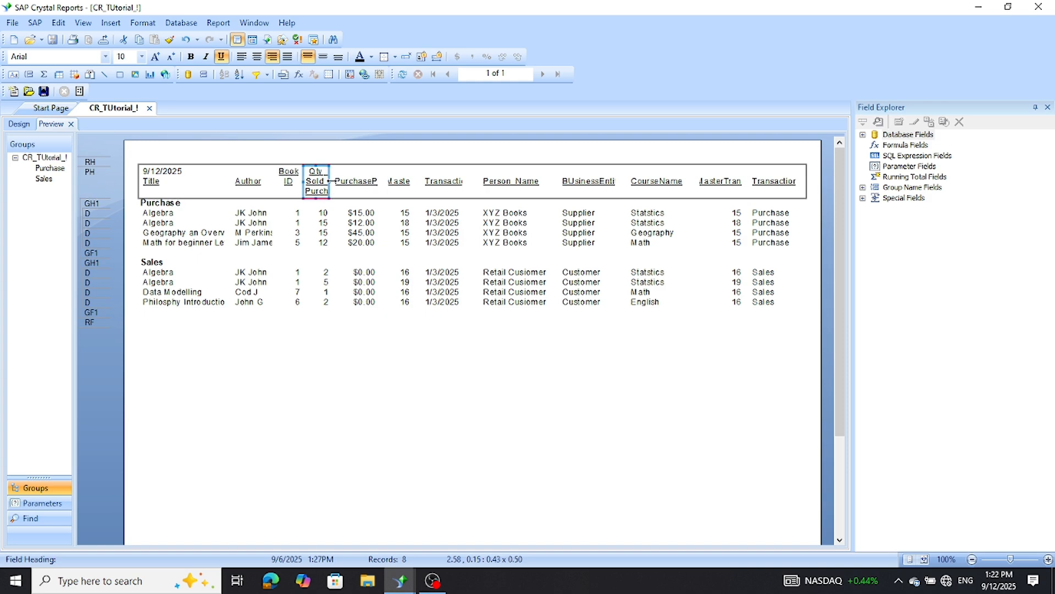
left_click_drag(332, 181, 330, 182)
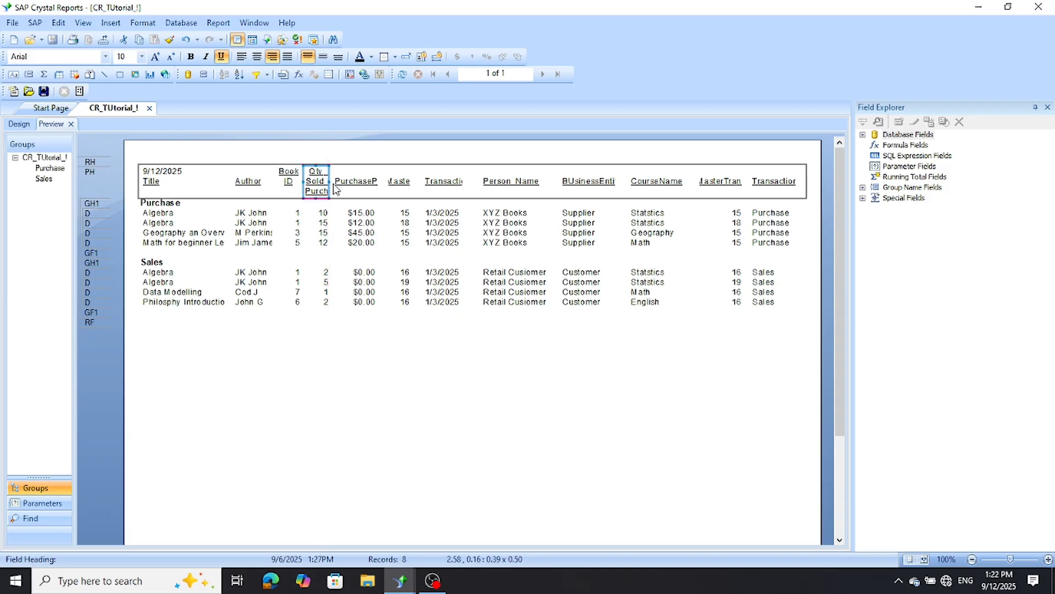
left_click(487, 461)
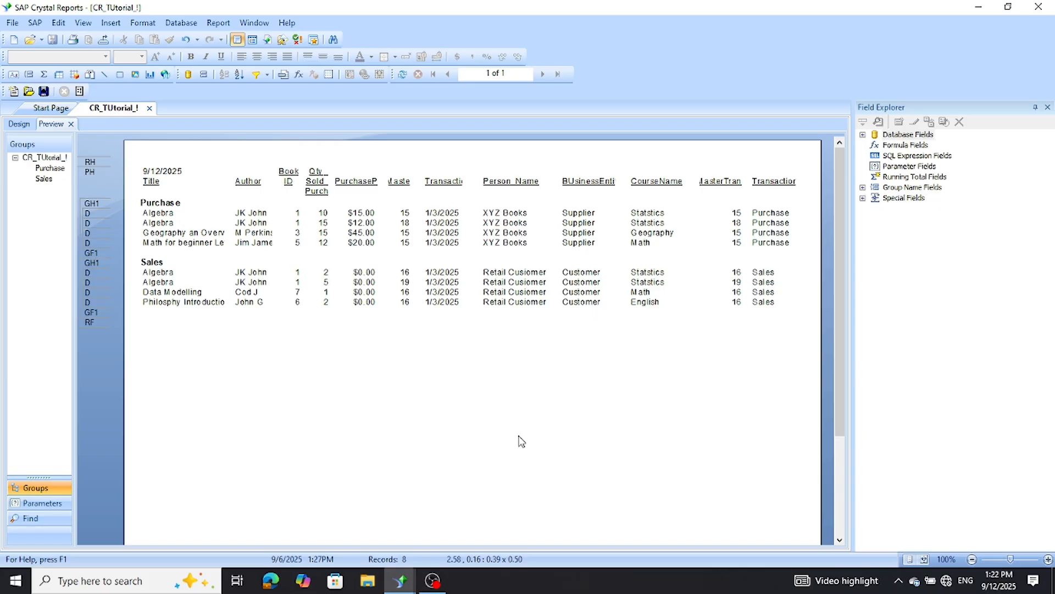
- Cut the PurchasePrice column out of the report
left_click(350, 213)
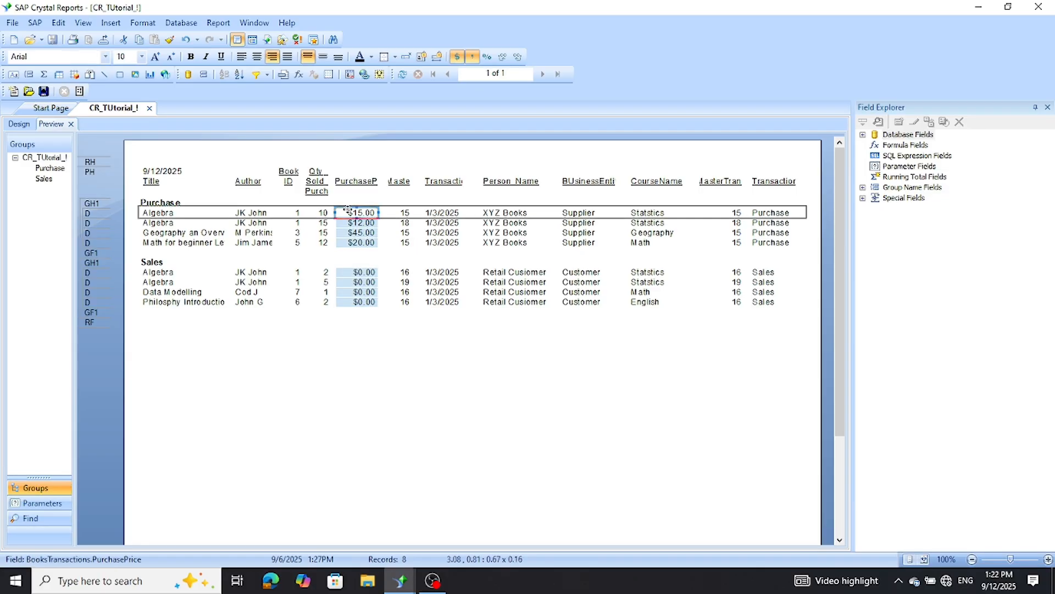
right_click(347, 211)
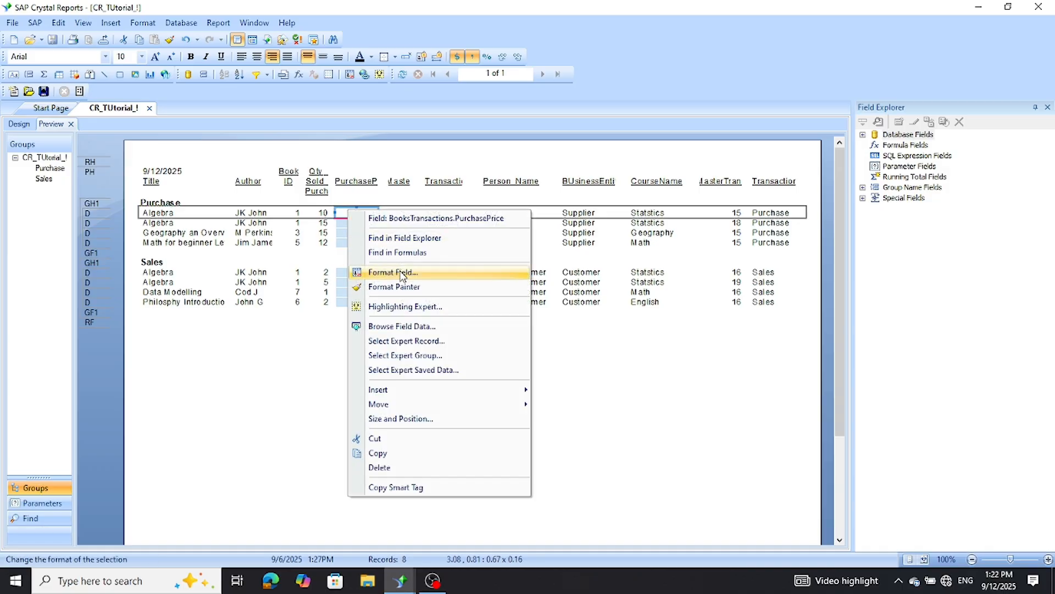
left_click(393, 438)
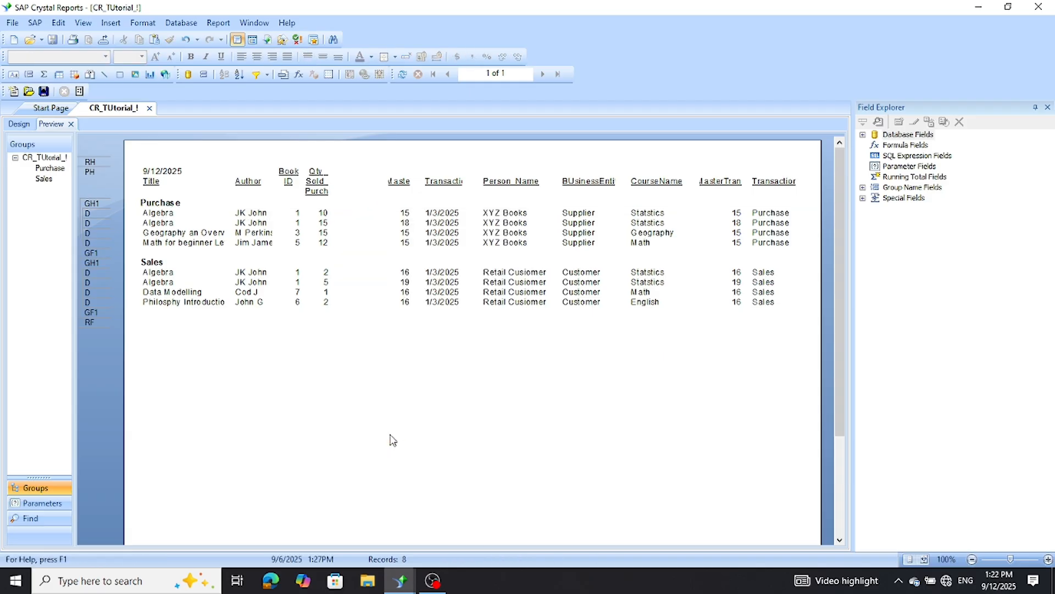
- Widen the Qty_Sold_Purchase heading to about 0.83 and center its text
left_click(336, 189)
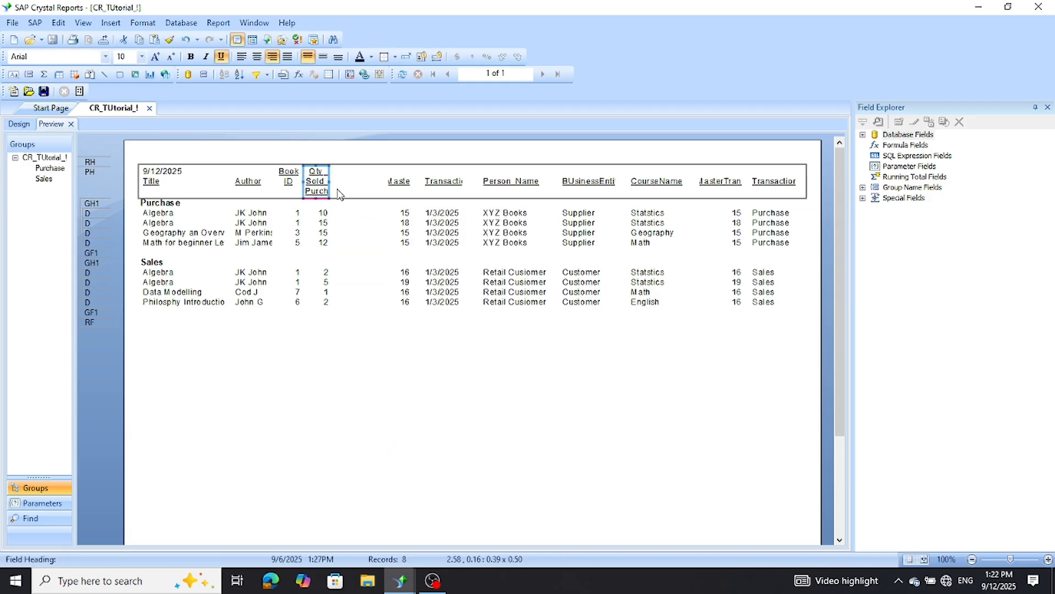
left_click_drag(329, 182, 345, 183)
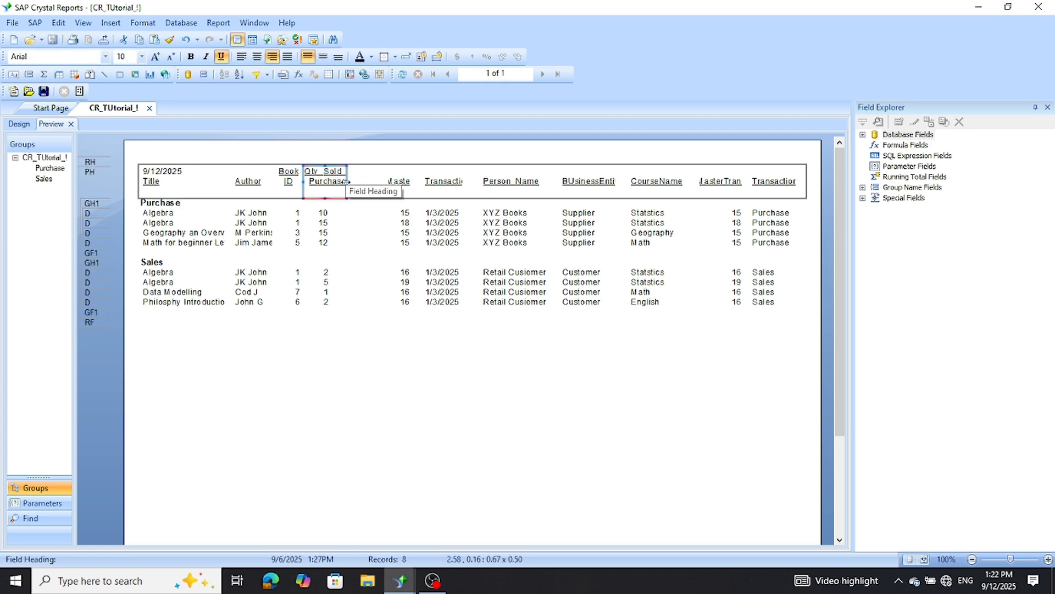
left_click_drag(348, 181, 358, 183)
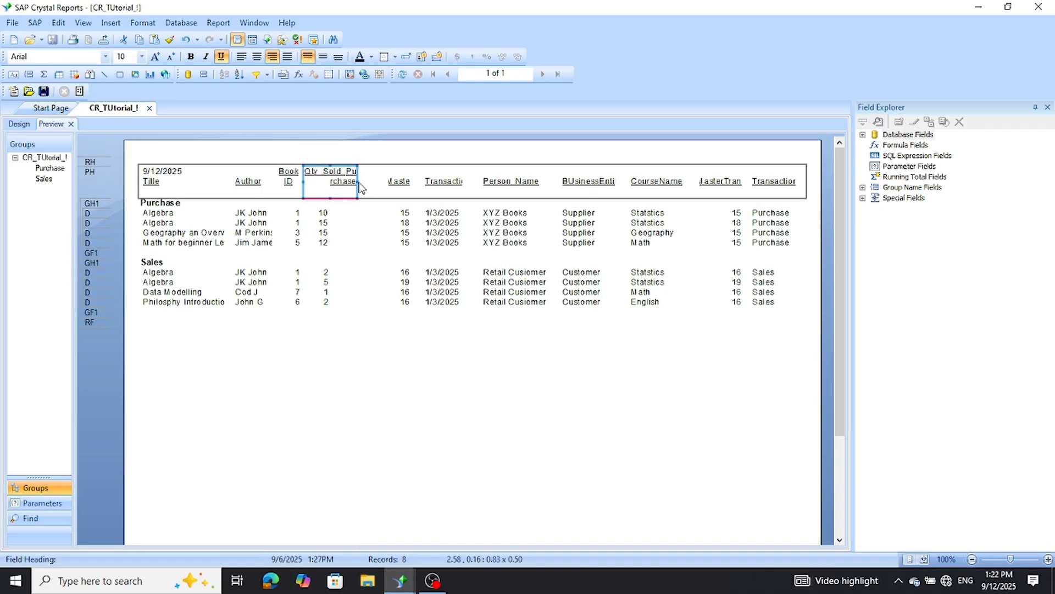
left_click(256, 57)
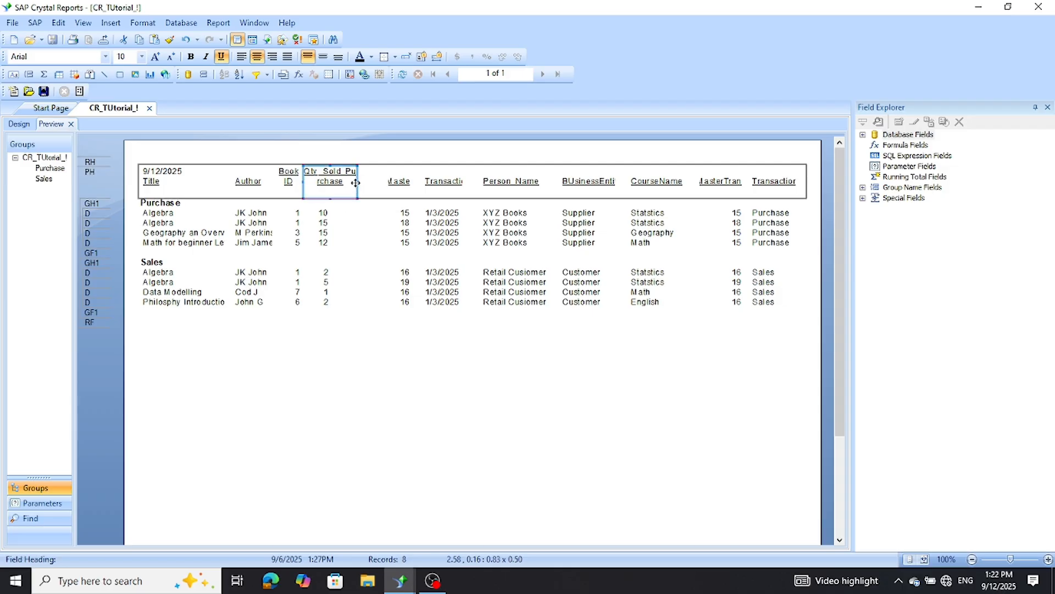
left_click_drag(358, 182, 355, 183)
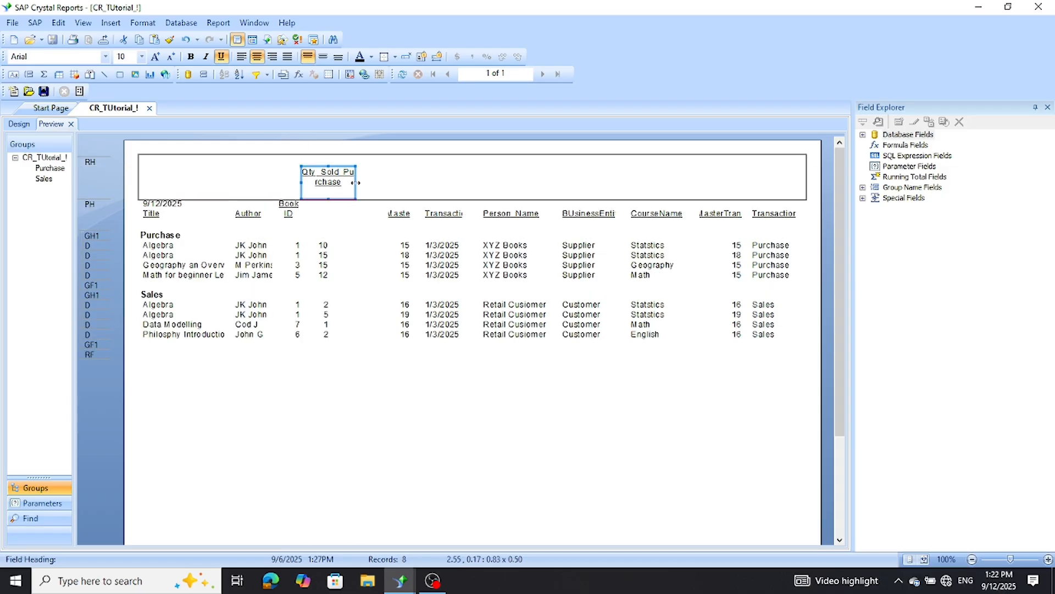
left_click(58, 23)
left_click(69, 38)
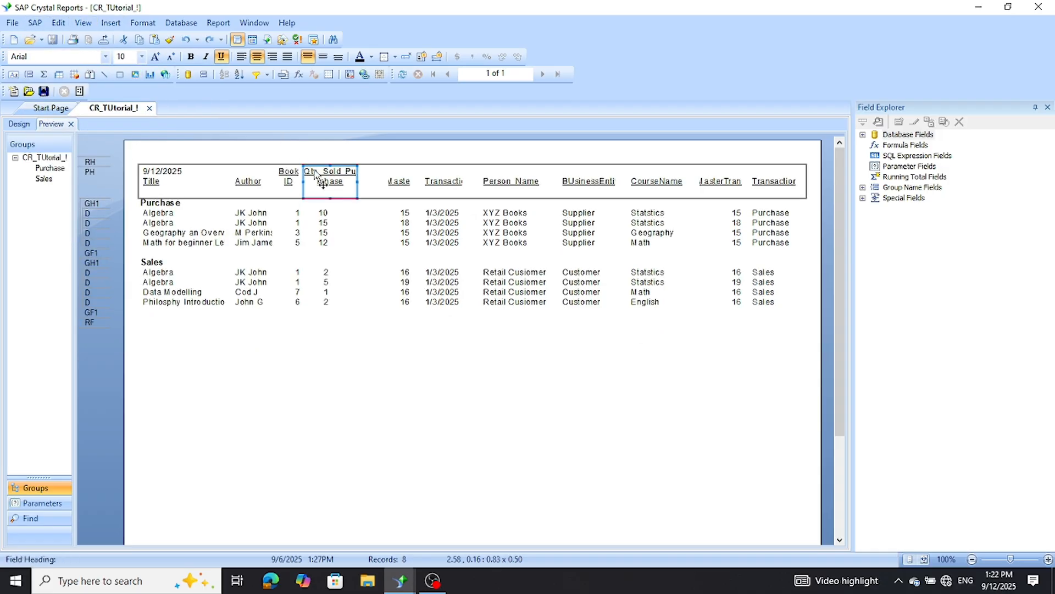
- Narrow the Qty_Sold_Purchase heading to about 0.67 wide so Purchase fits whole on the second line
left_click_drag(356, 181, 347, 182)
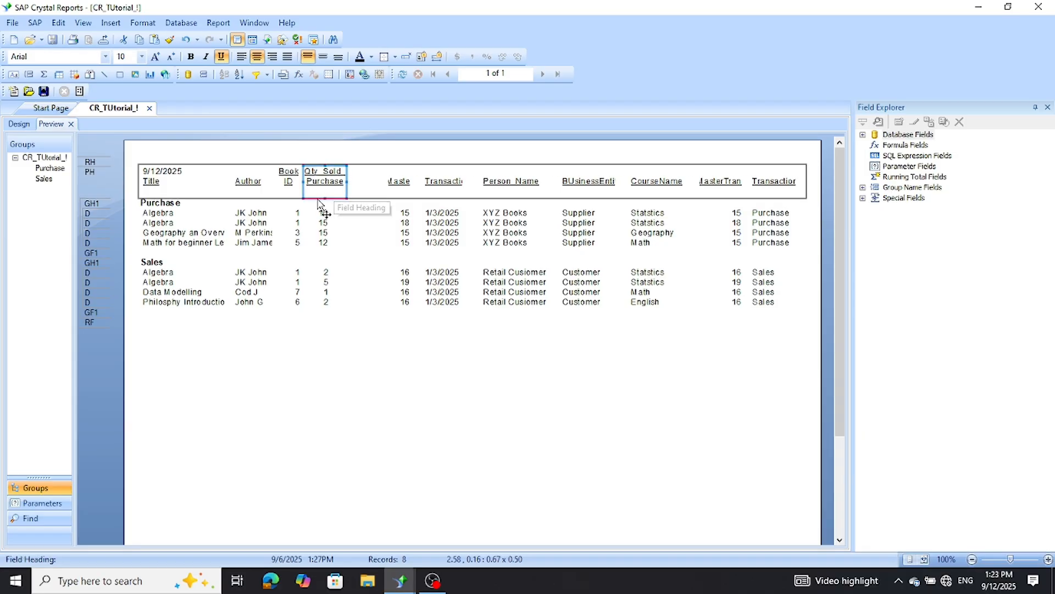
left_click(396, 434)
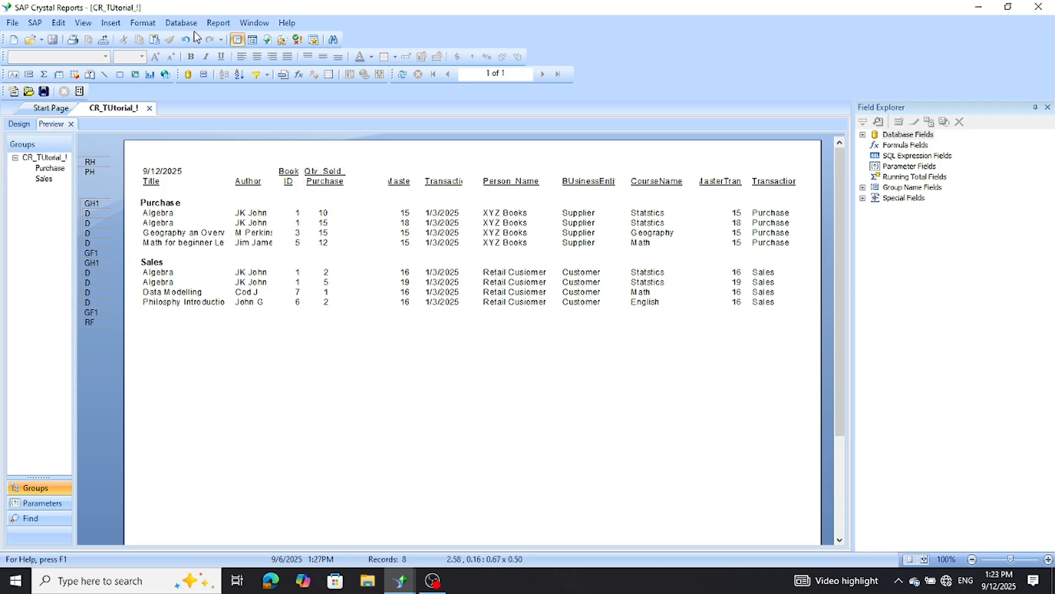
left_click(211, 25)
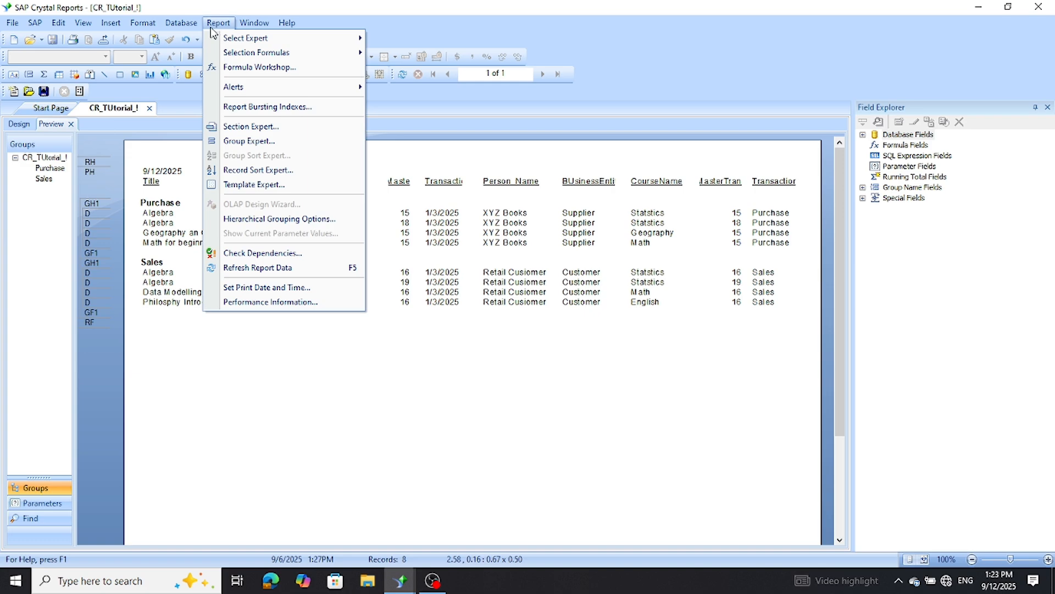
left_click(211, 26)
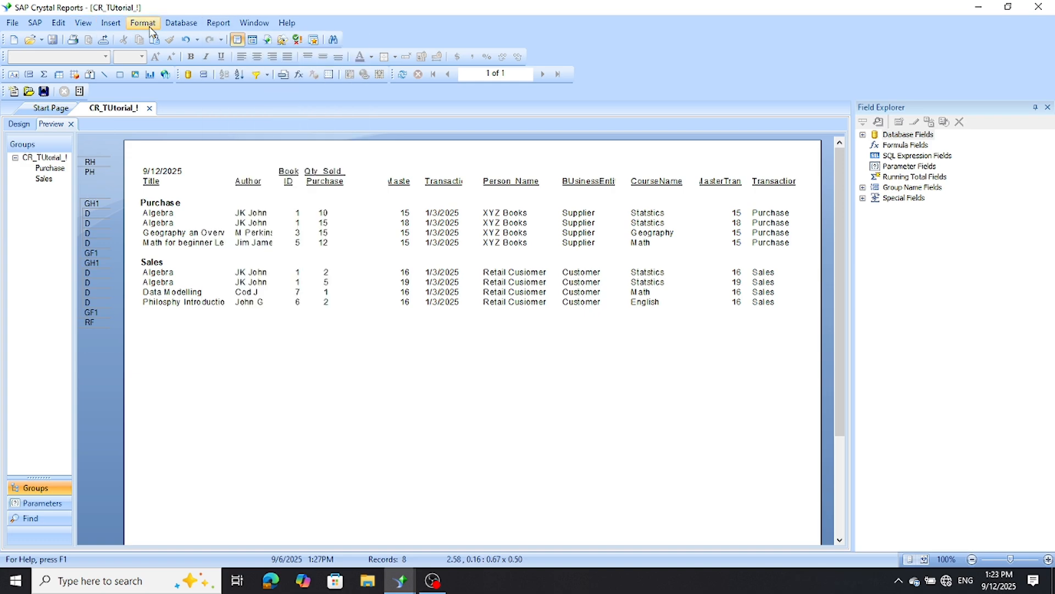
left_click(218, 24)
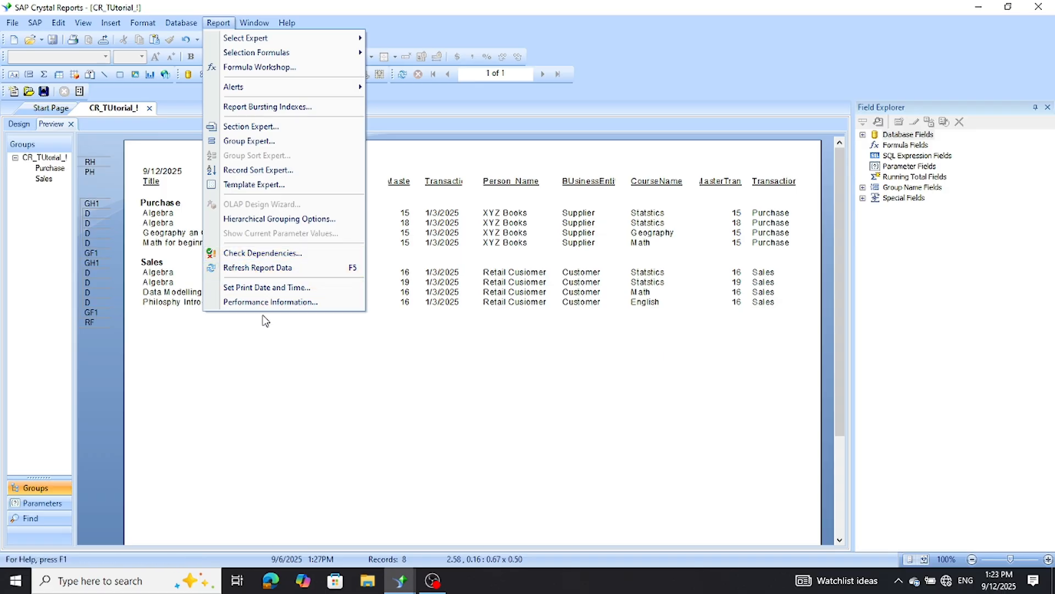
- Insert a Sum summary of BooksTransactions.Qty_Sold_Purchase for Group #1: Transaction_Type.TransactionType_name
left_click(264, 371)
left_click(119, 25)
left_click(138, 56)
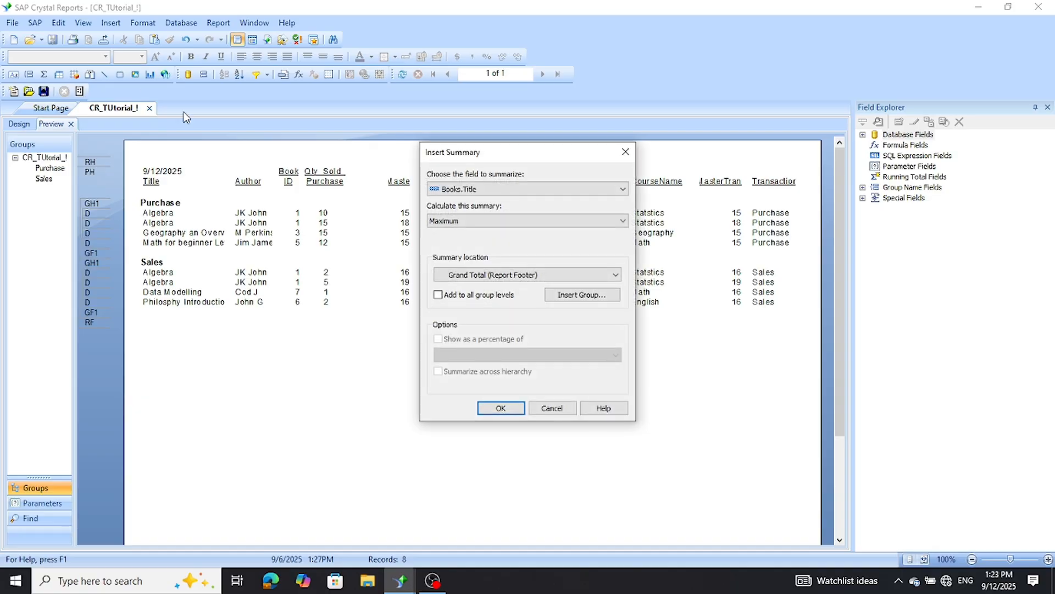
left_click(542, 189)
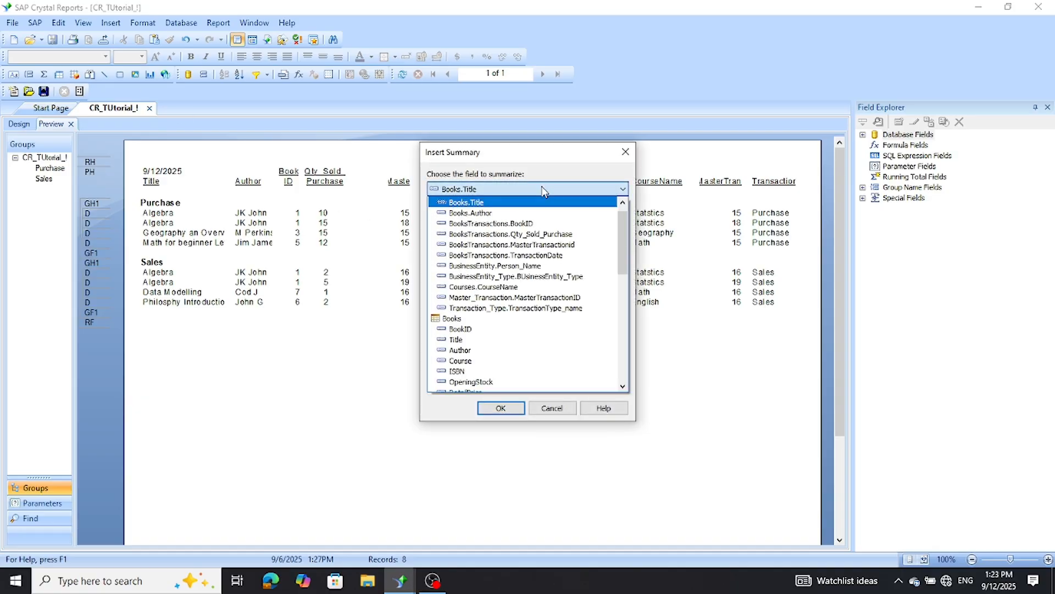
left_click(547, 233)
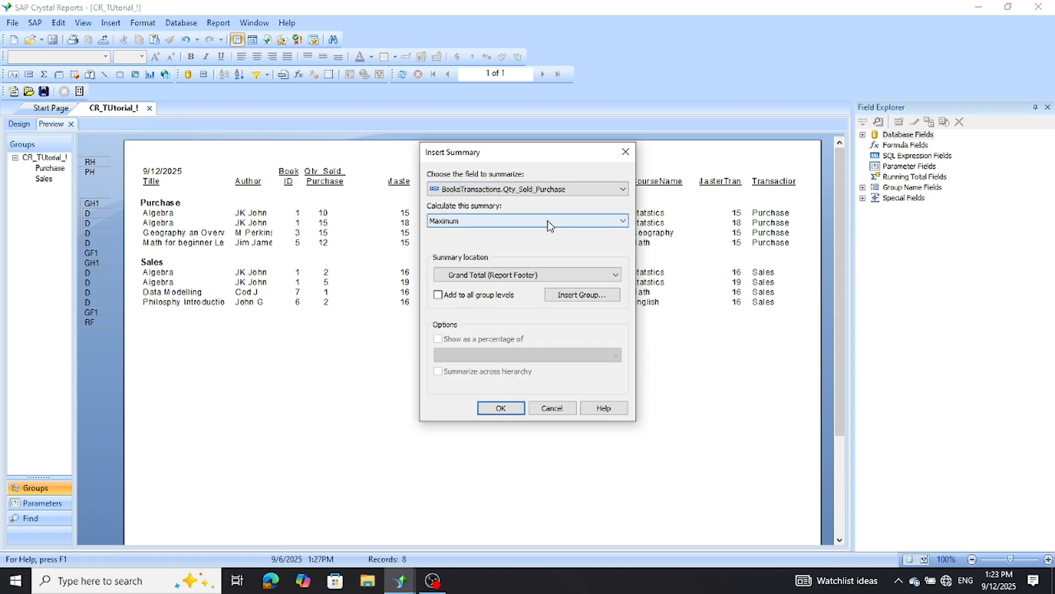
left_click(548, 221)
left_click(541, 237)
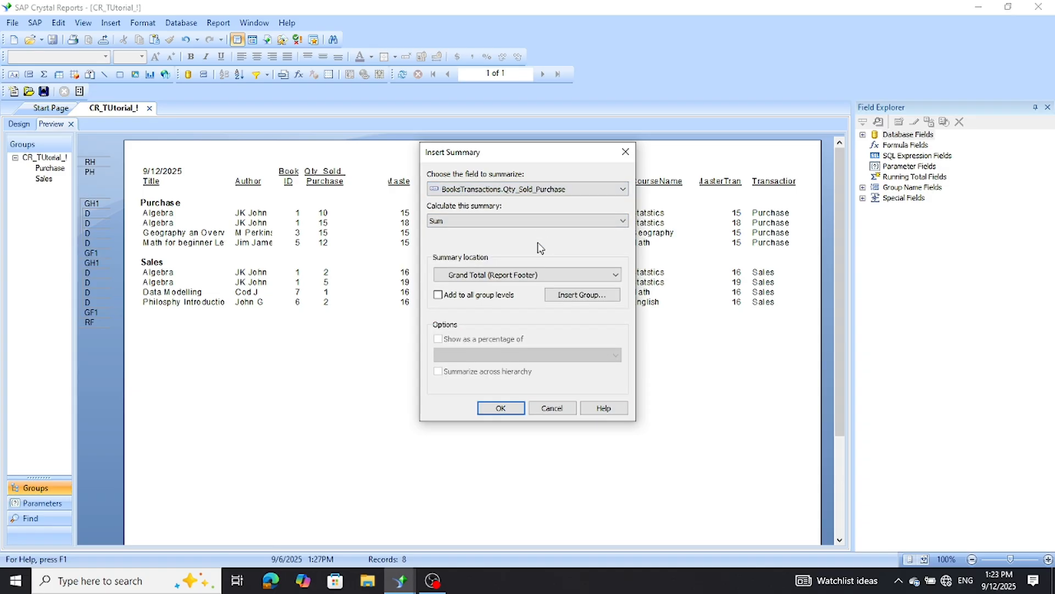
left_click(530, 276)
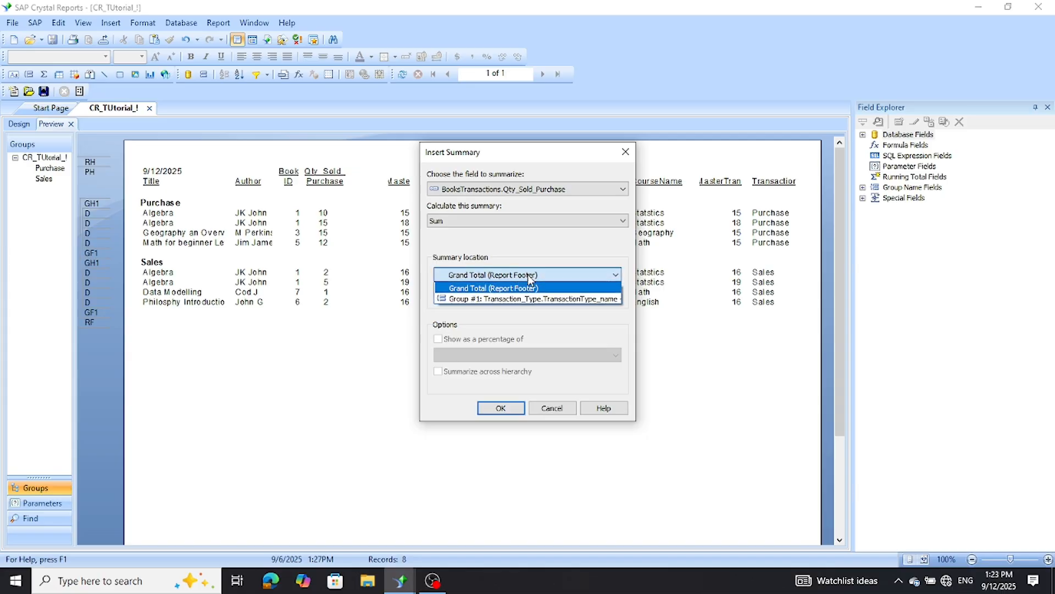
left_click(526, 298)
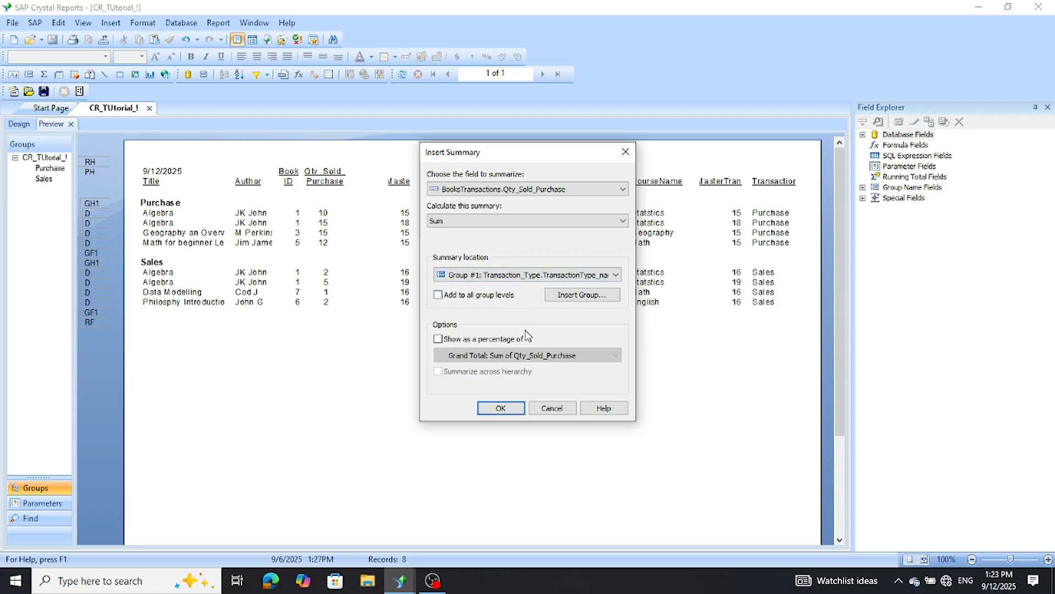
left_click(500, 409)
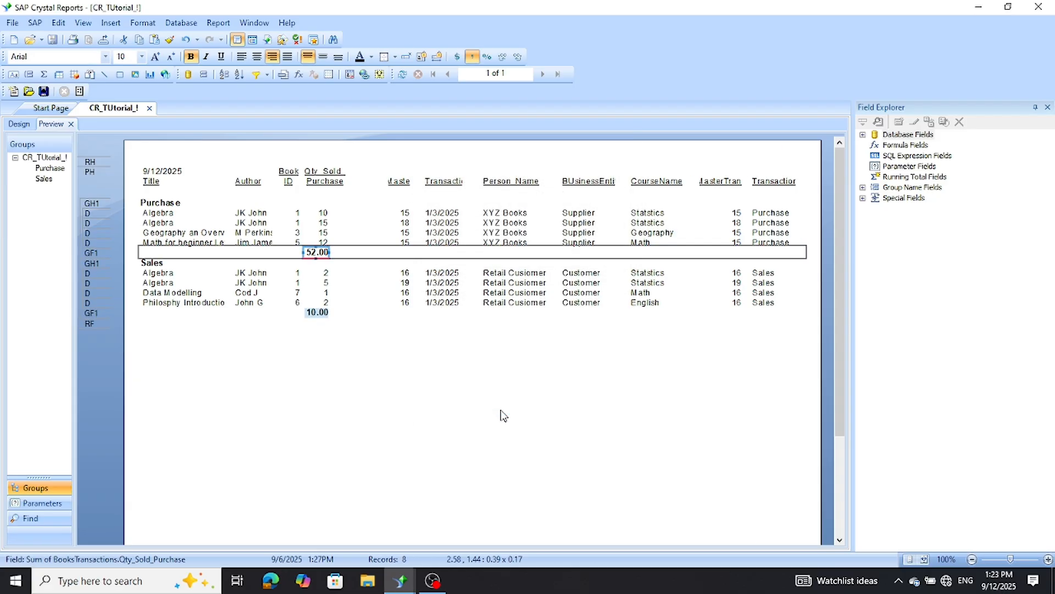
left_click(501, 417)
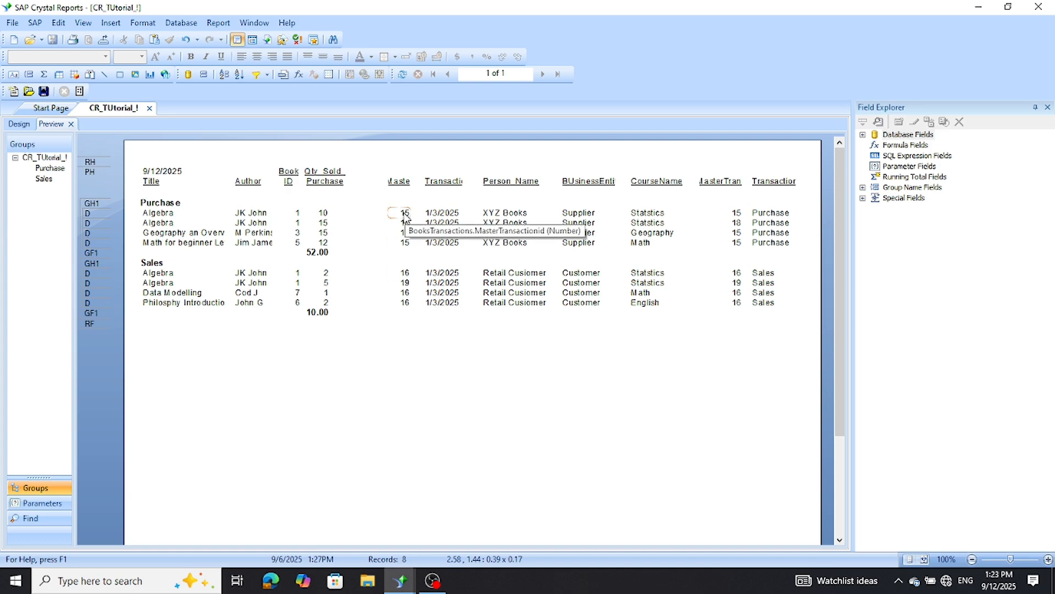
- Move the BooksTransactions.MasterTransactionid column beside the Qty_Sold_Purchase column, at about 3.39, and nudge its heading up to about 0.28
left_click_drag(406, 216, 373, 214)
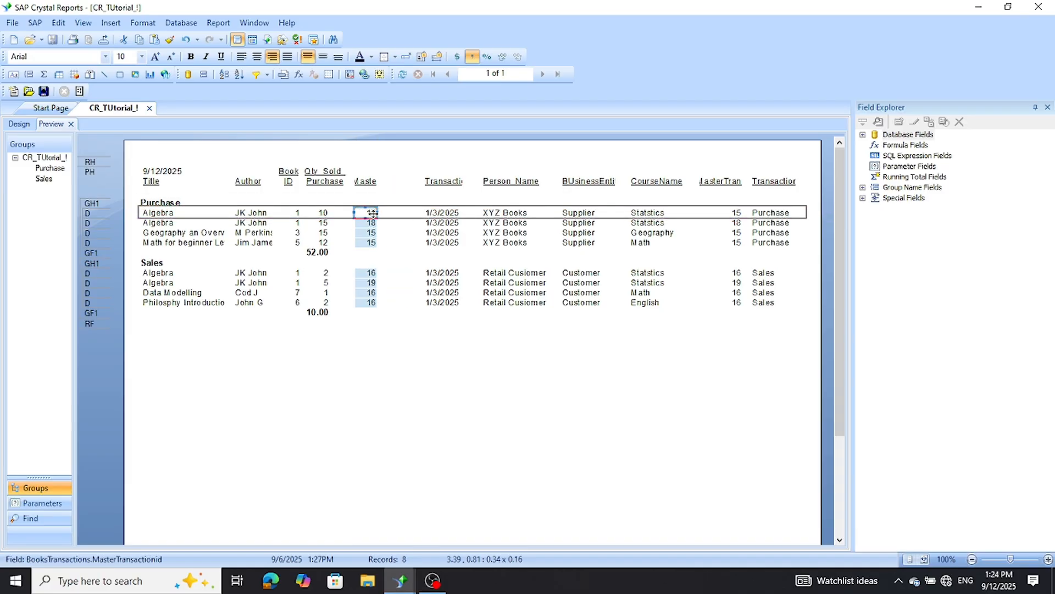
left_click(394, 368)
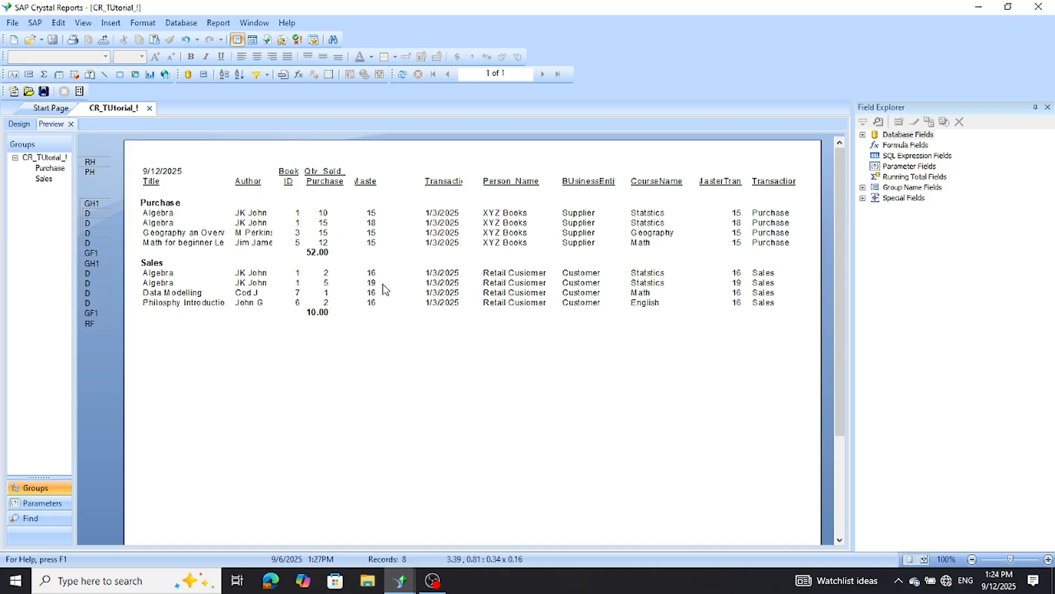
left_click(365, 182)
left_click_drag(364, 175, 365, 173)
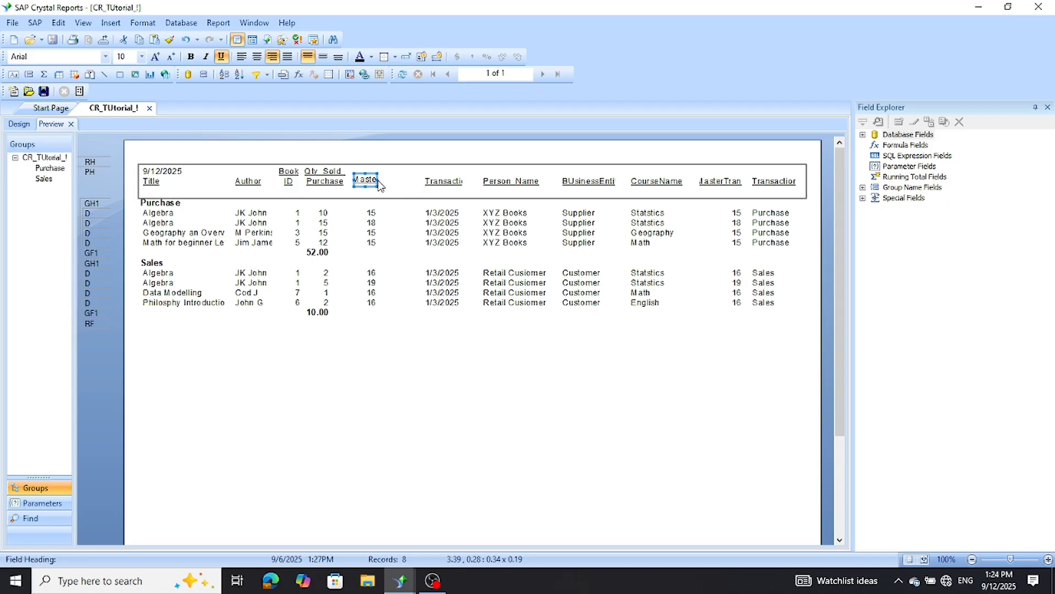
- Enlarge the MasterTransactionid heading to about 1.03 wide by 0.31 high and center its text
left_click_drag(378, 181, 410, 180)
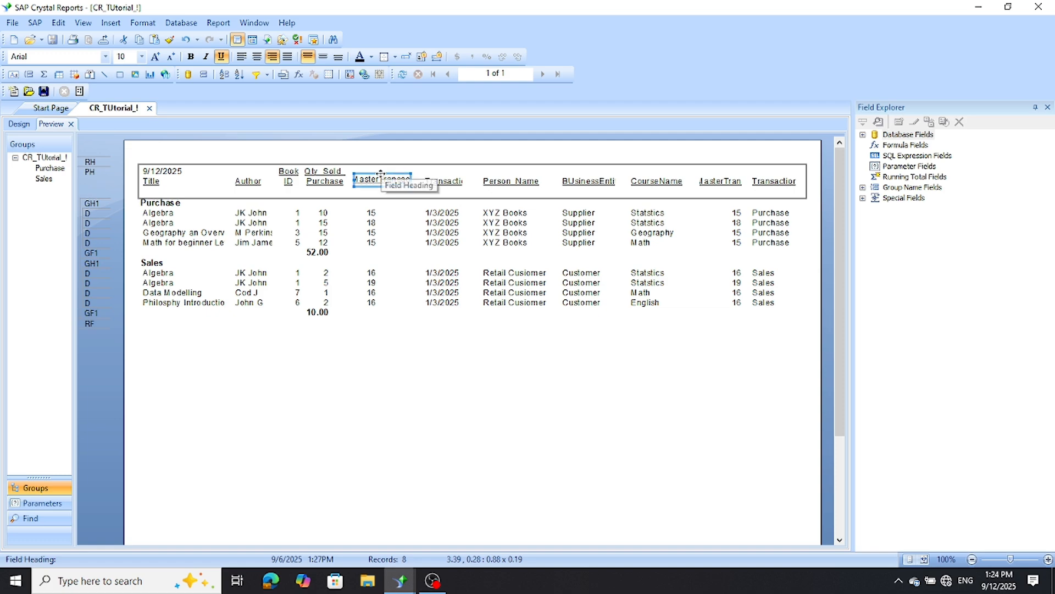
left_click_drag(382, 172, 382, 166)
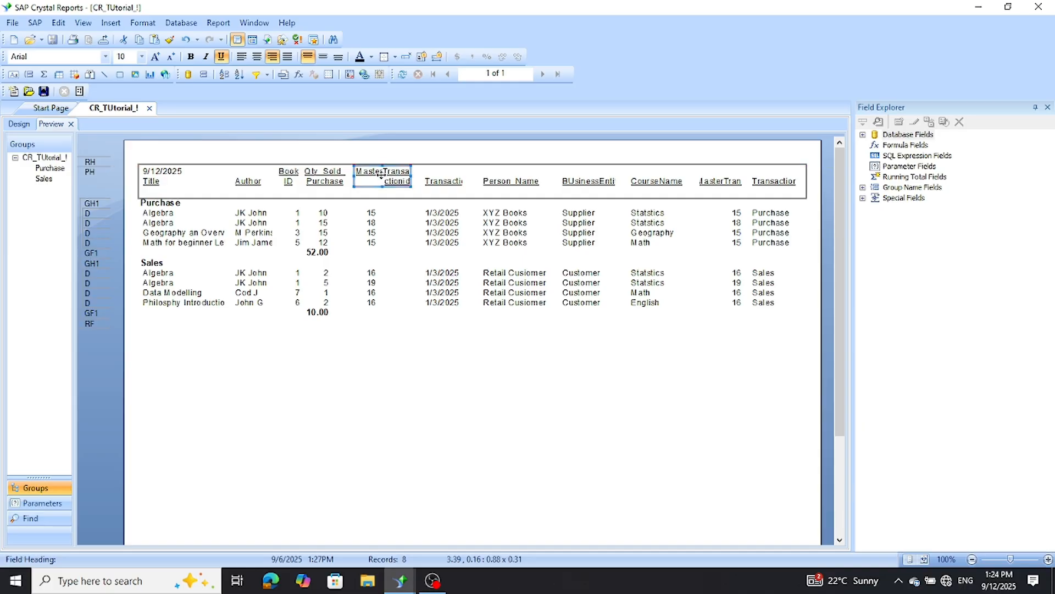
left_click(259, 59)
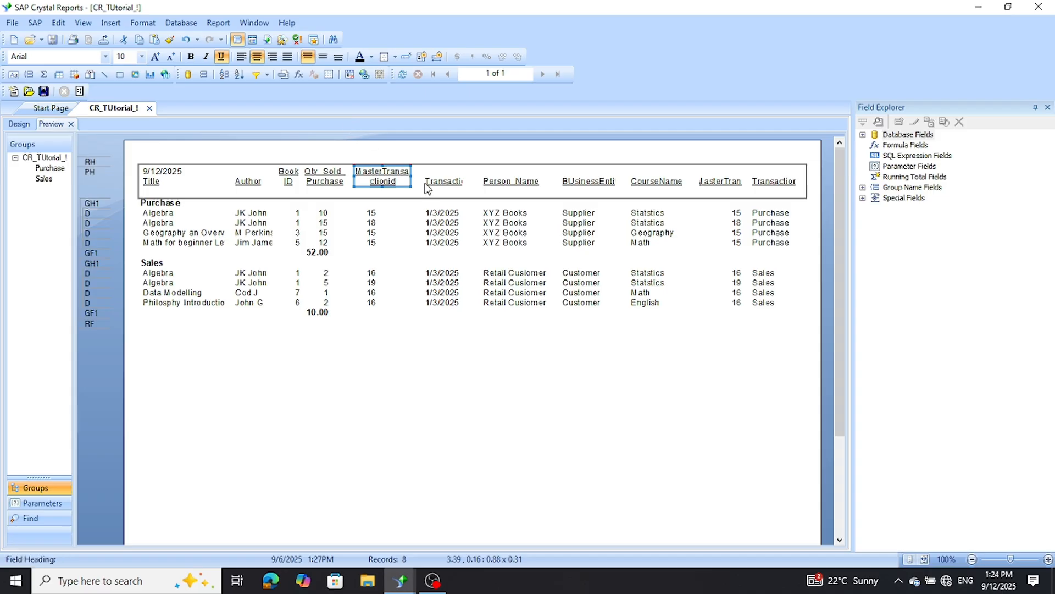
left_click_drag(412, 176, 421, 176)
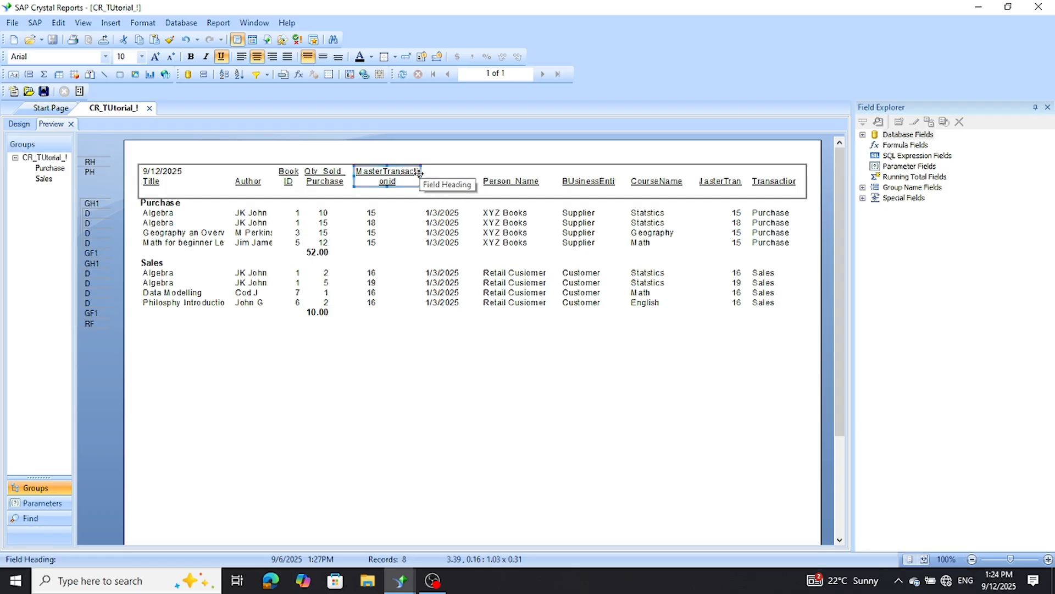
- Rename the MasterTransactionid heading as "Master Tr id"
double_click(400, 180)
key("ctrl+a")
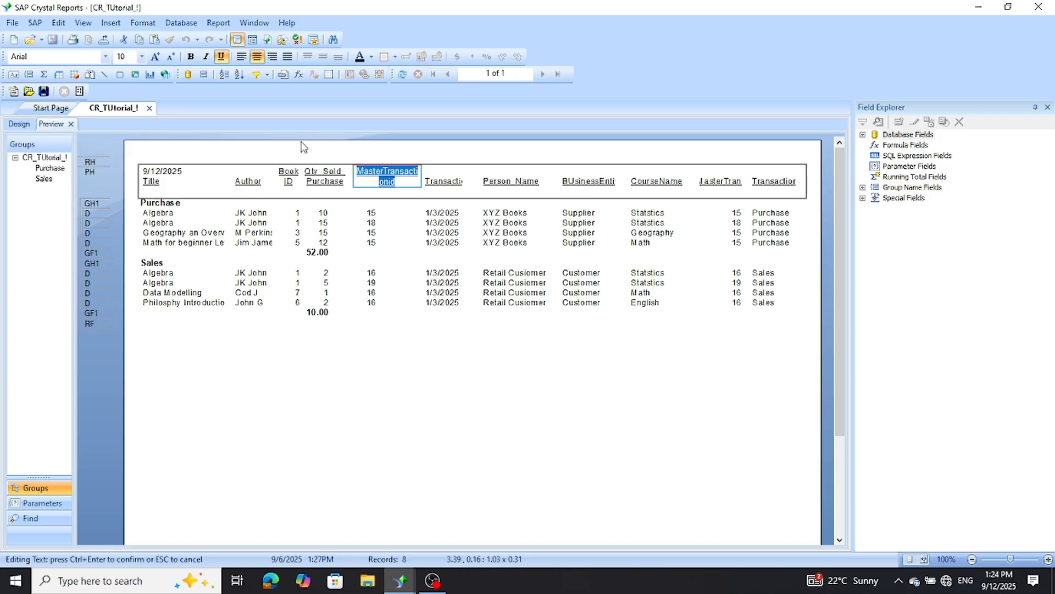
type("Master Tr")
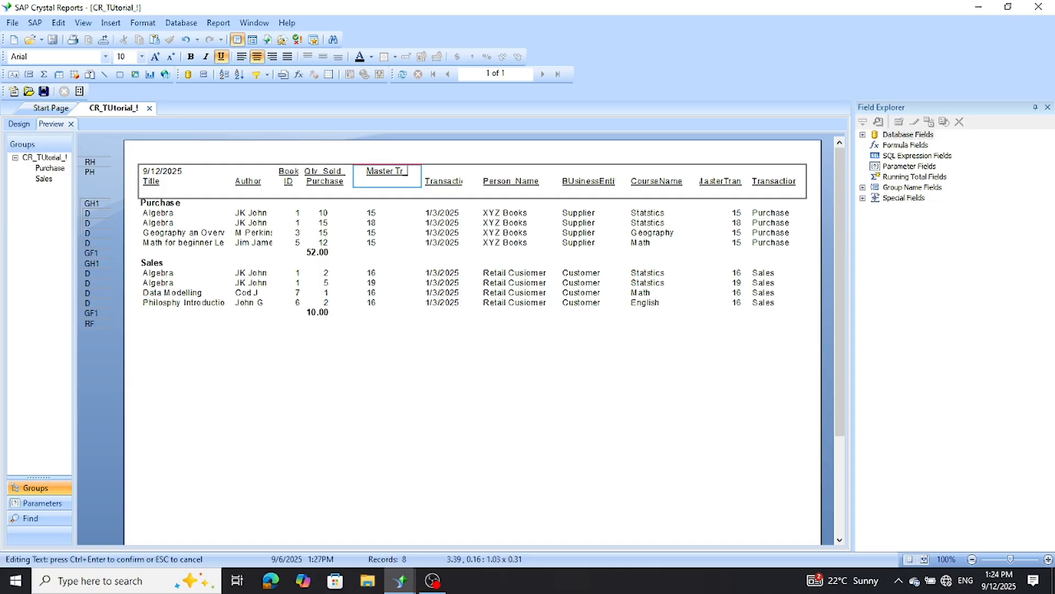
type(" id")
left_click(430, 436)
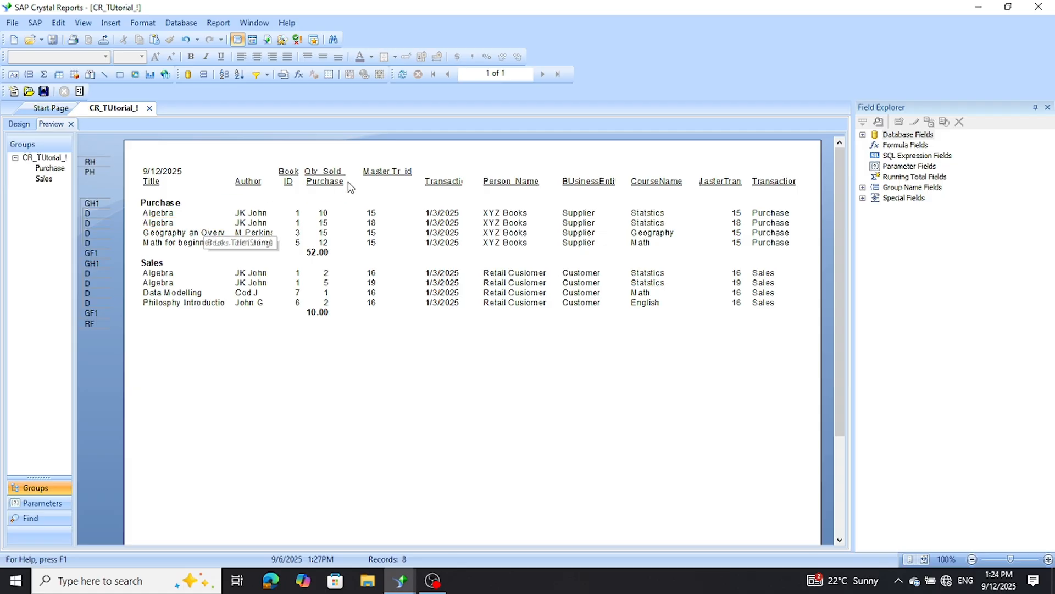
- Replace the Books.Title record sort with a sort by Master_Transaction.MasterTransactionID
left_click(372, 213)
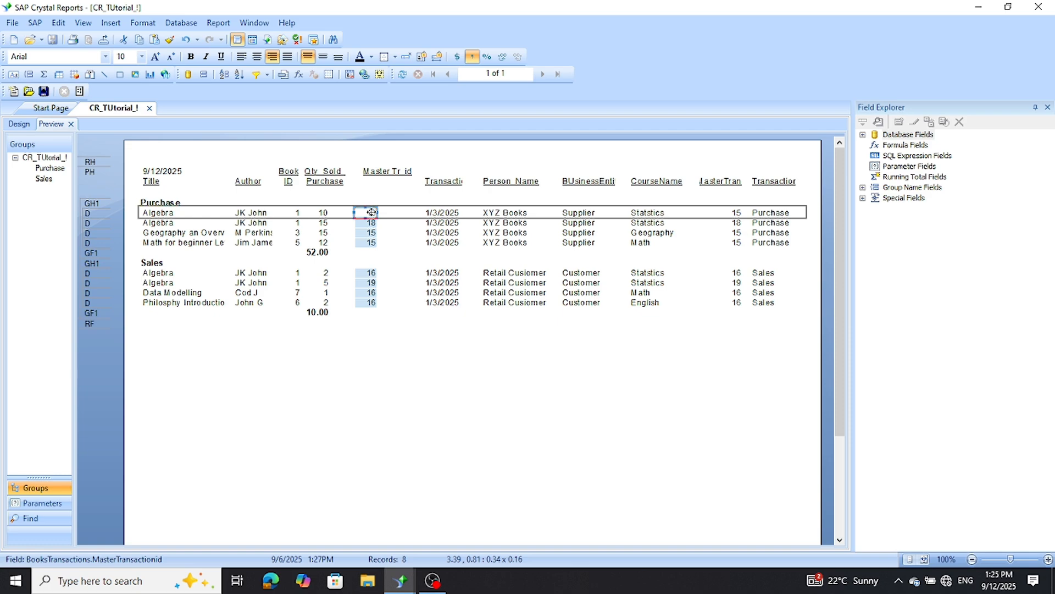
left_click(218, 23)
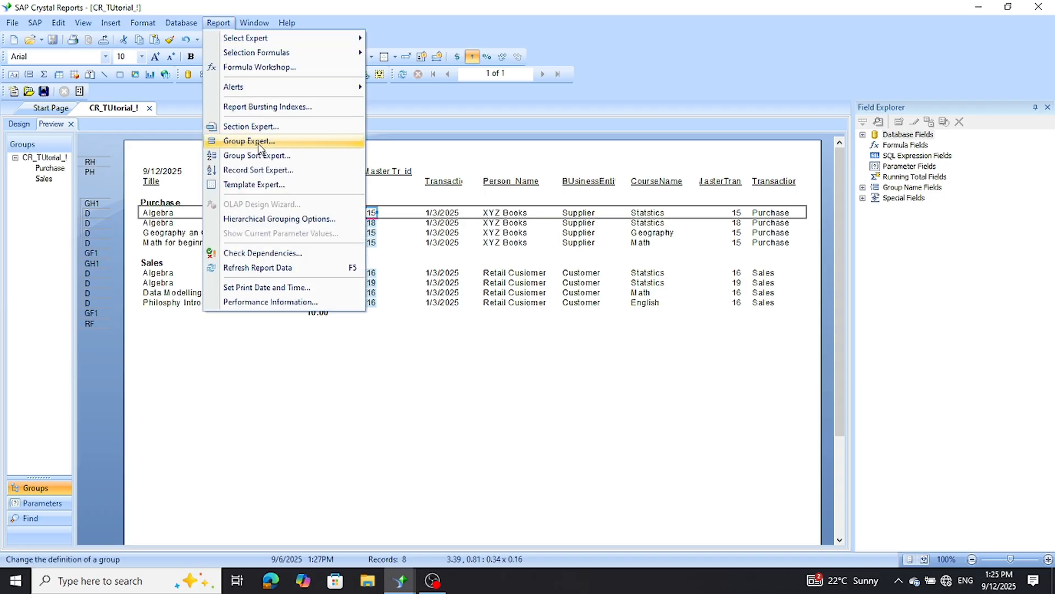
left_click(265, 170)
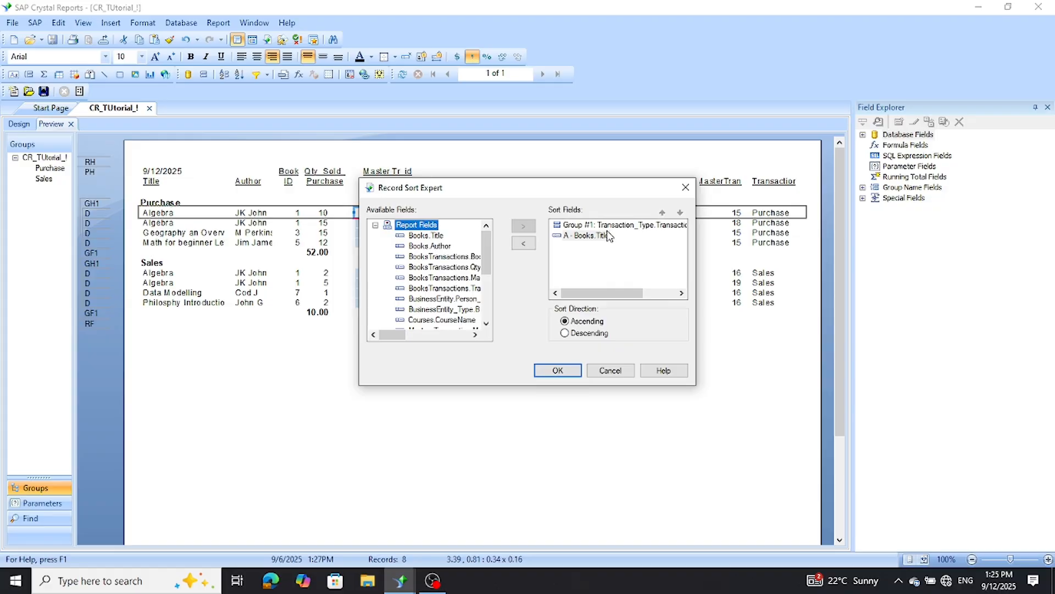
left_click(524, 244)
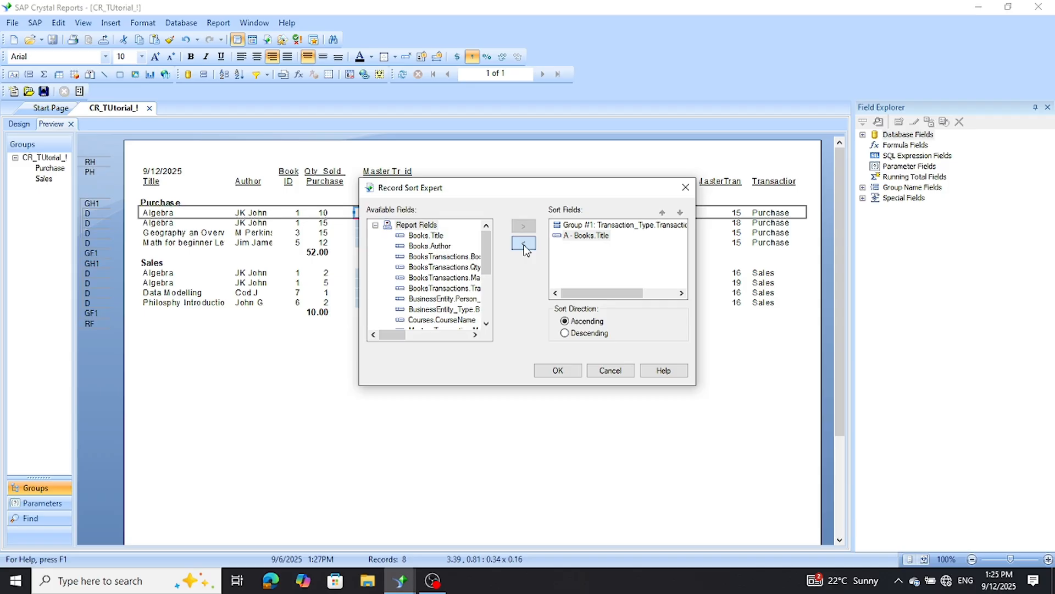
left_click(524, 244)
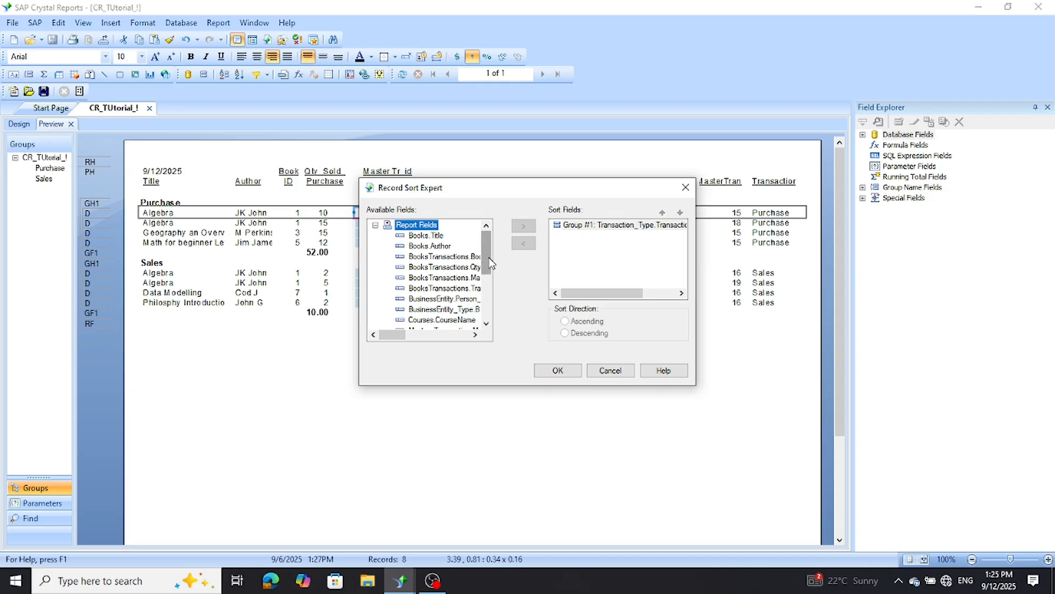
left_click_drag(489, 257, 496, 288)
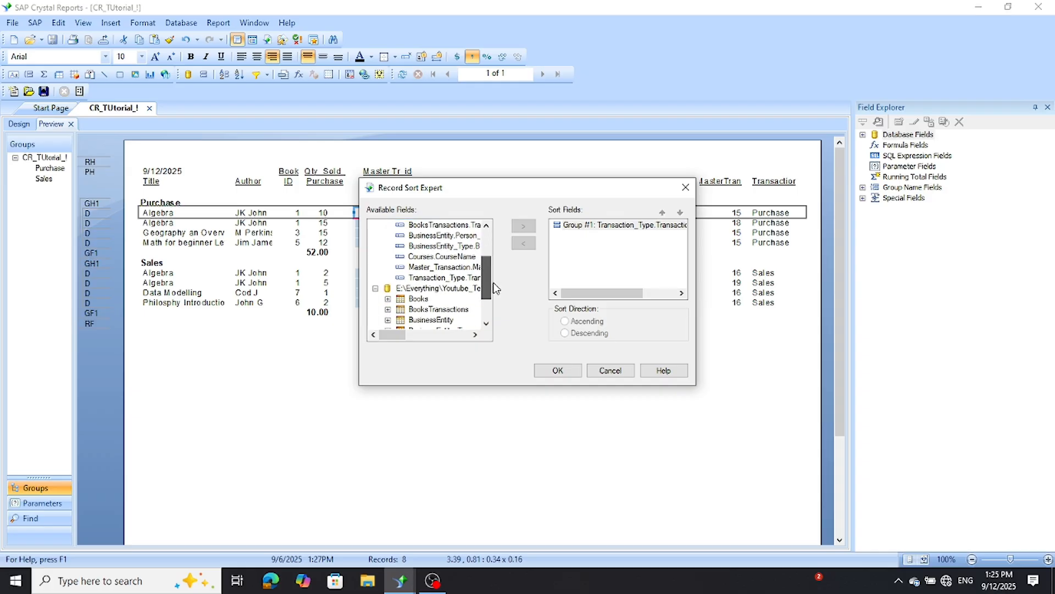
left_click_drag(496, 288, 496, 284)
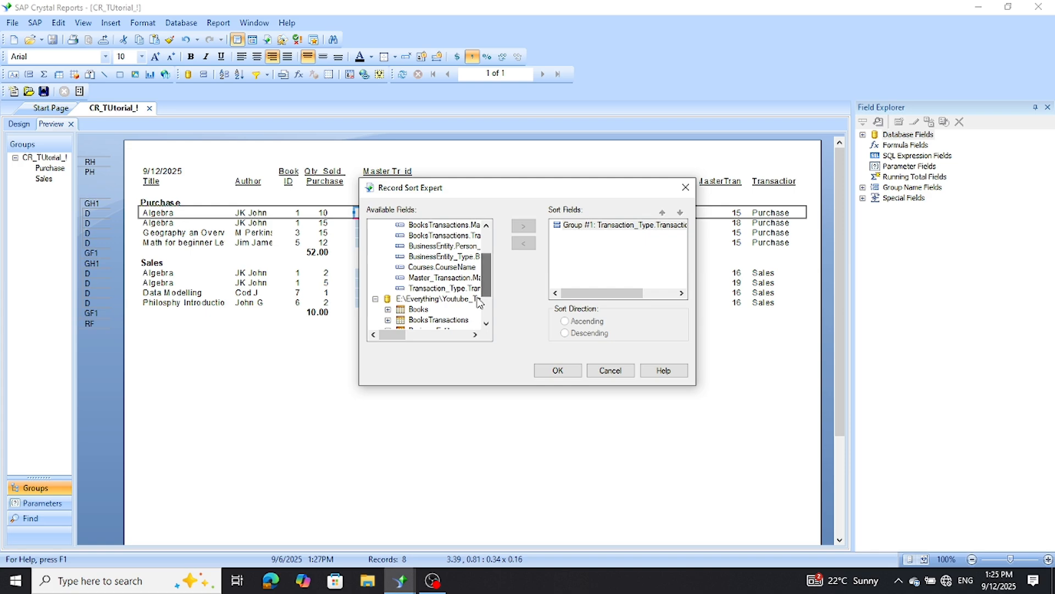
left_click(475, 334)
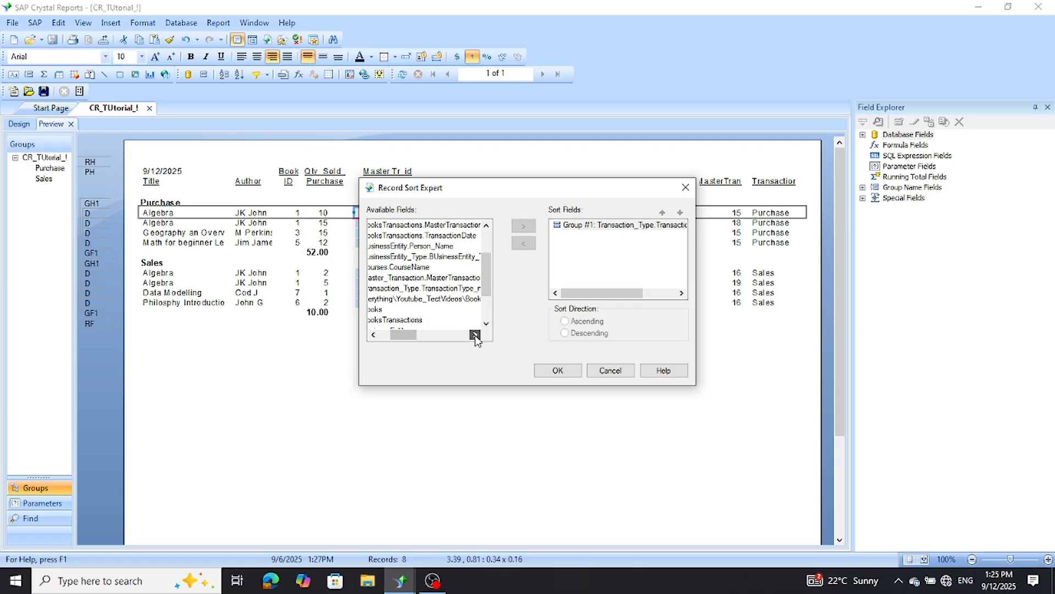
left_click(420, 277)
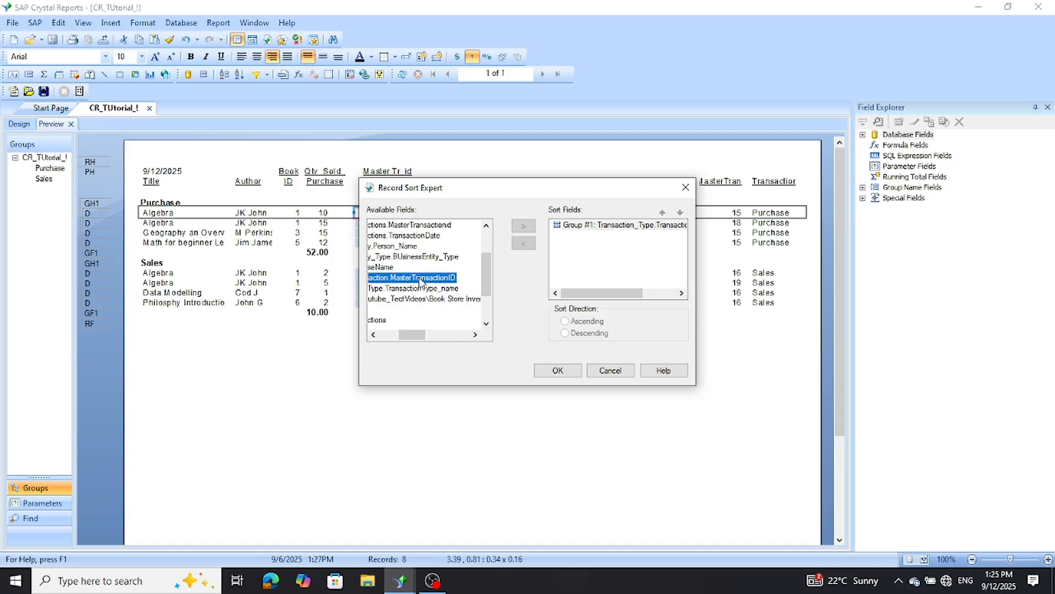
left_click(523, 226)
left_click(557, 370)
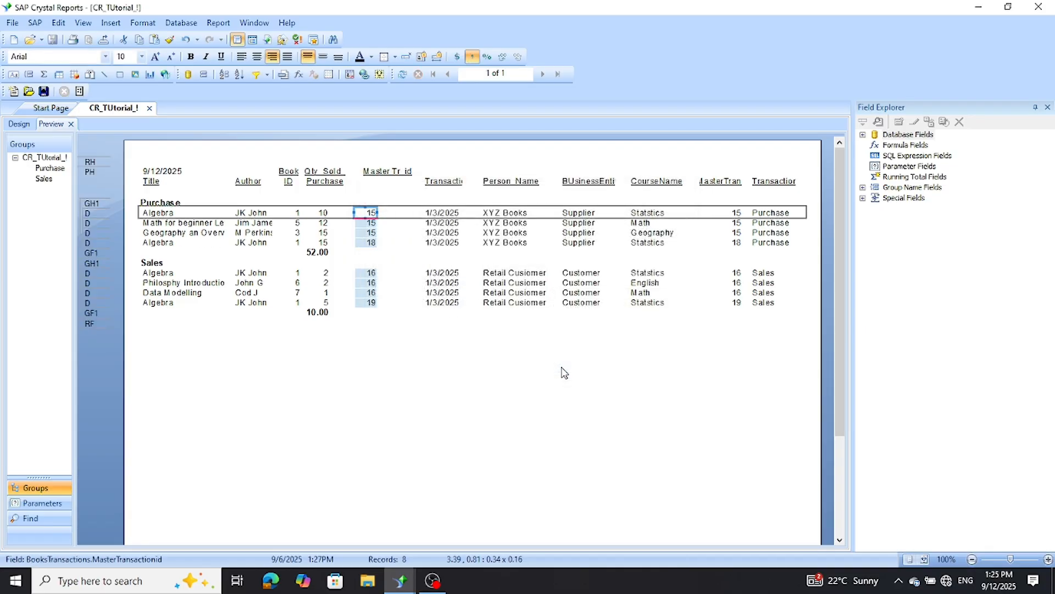
left_click(563, 373)
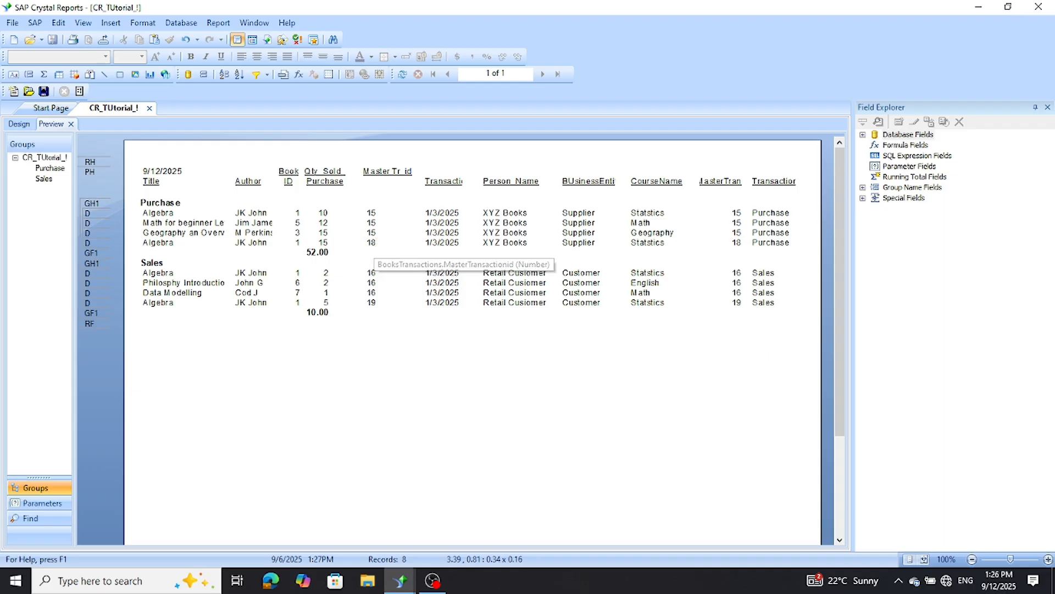
- Add the BooksTransactions TrsDetailID field to the details between the Master Tr id and transaction date columns and narrow it to about 0.36
double_click(872, 135)
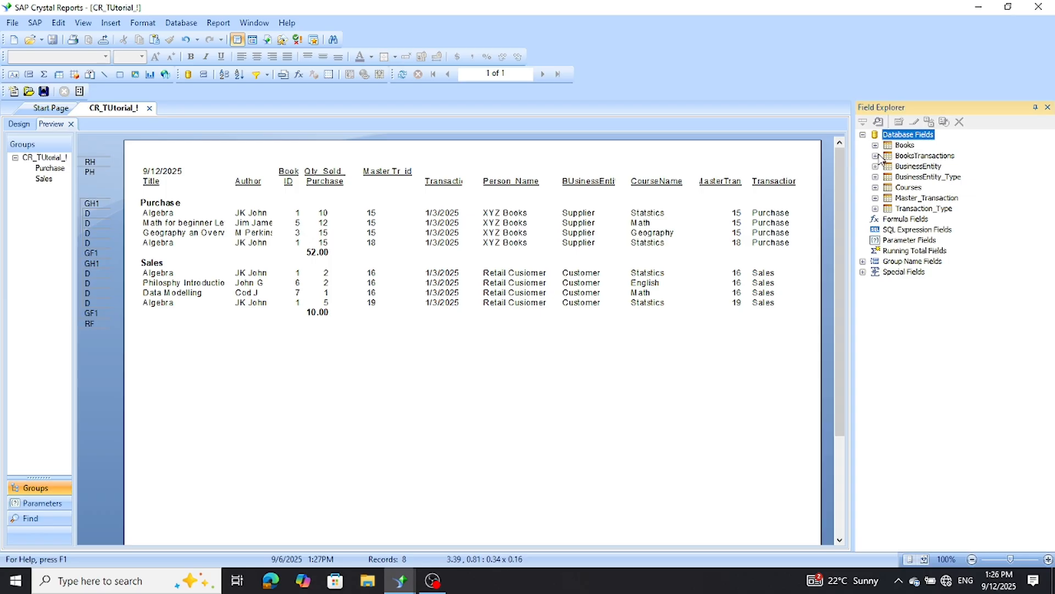
left_click(875, 157)
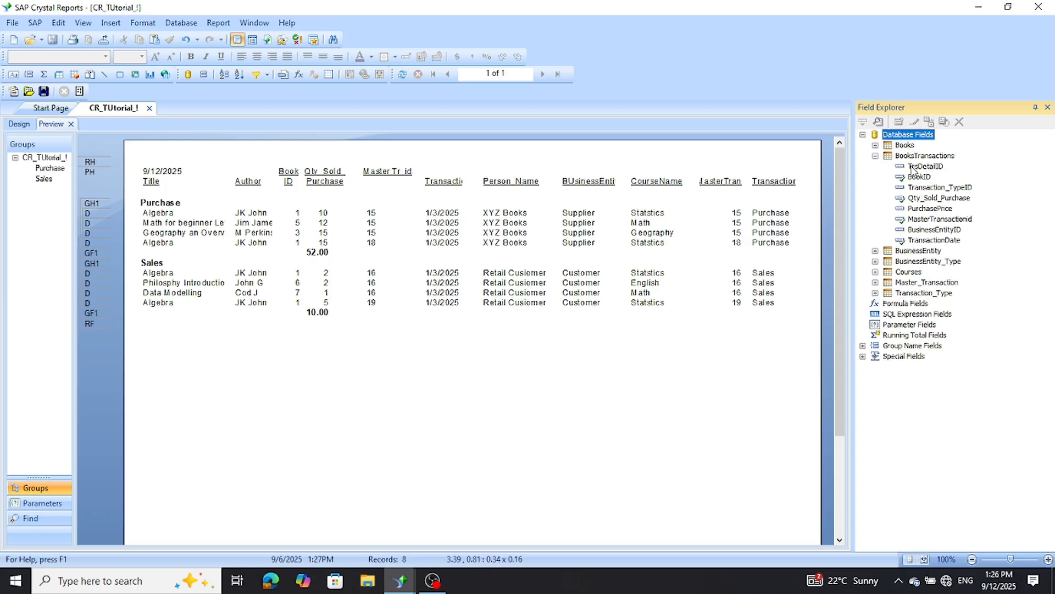
left_click_drag(912, 169, 382, 212)
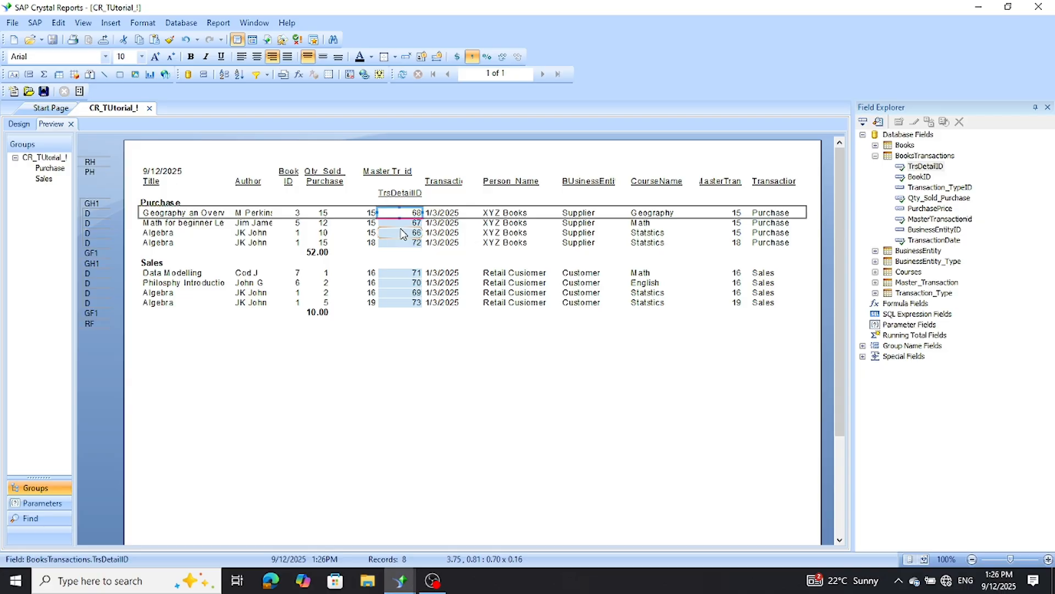
left_click_drag(377, 214, 397, 212)
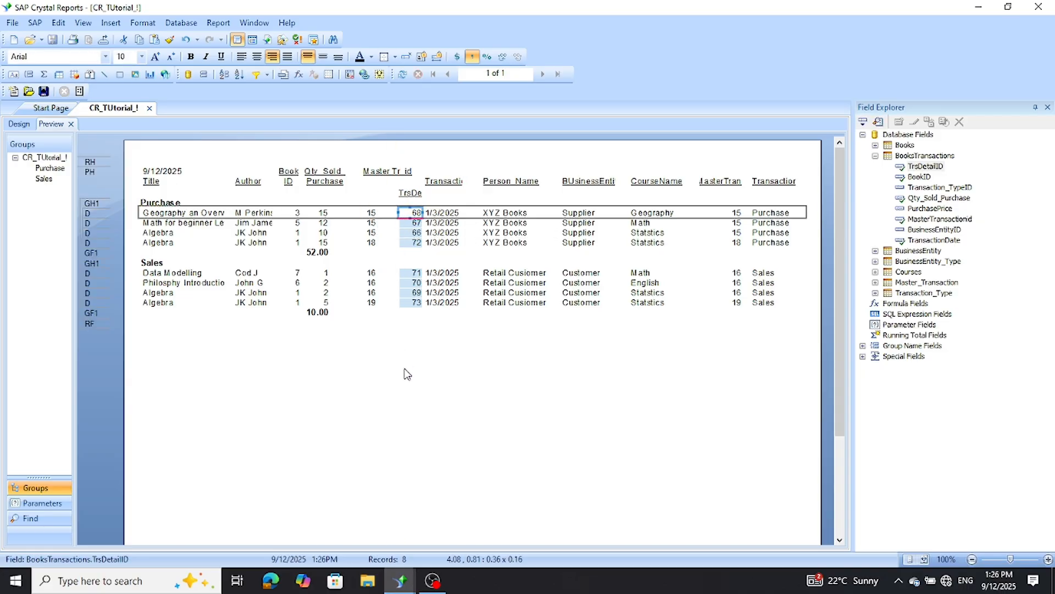
left_click(414, 401)
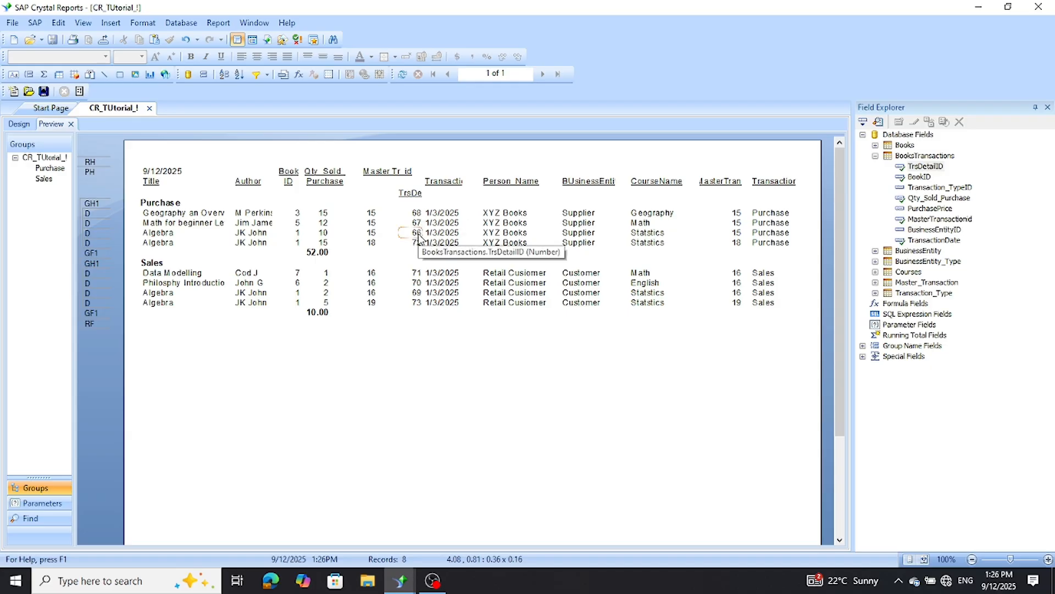
- Delete the TrsDetailID field and its heading from the report
left_click(410, 191)
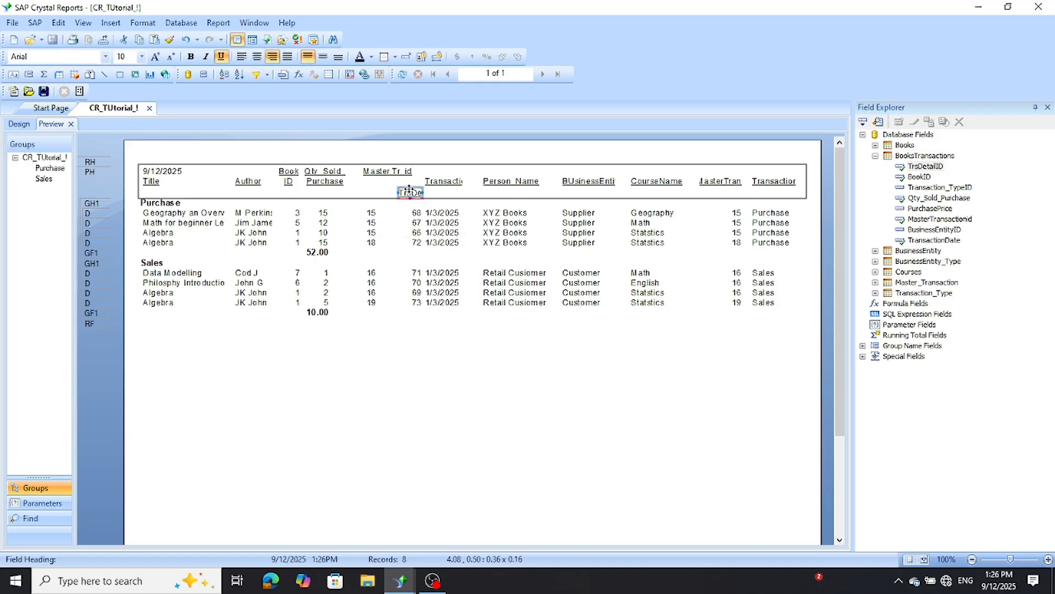
left_click(408, 212)
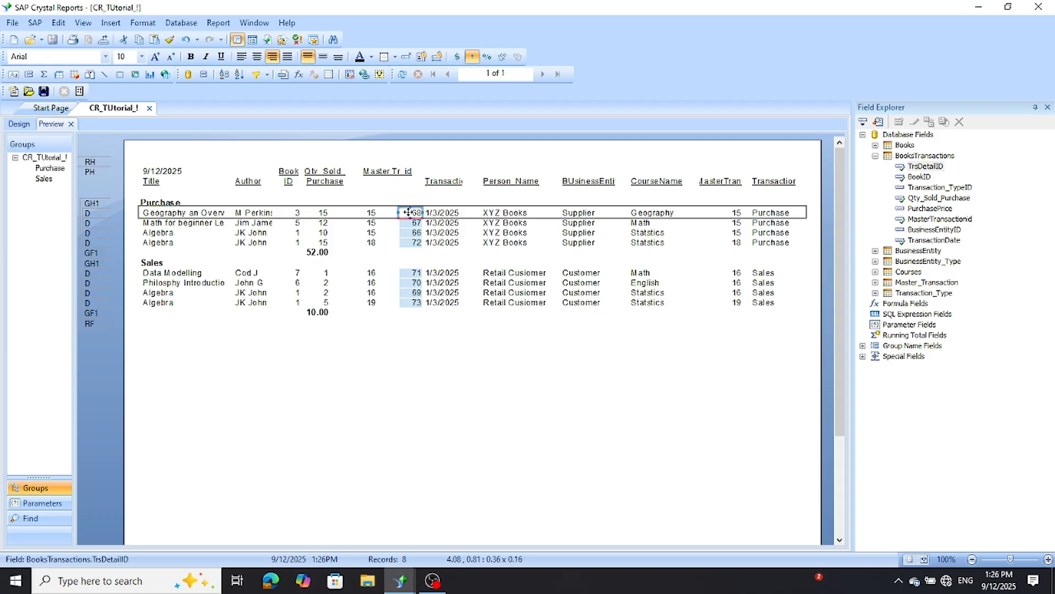
key("Delete")
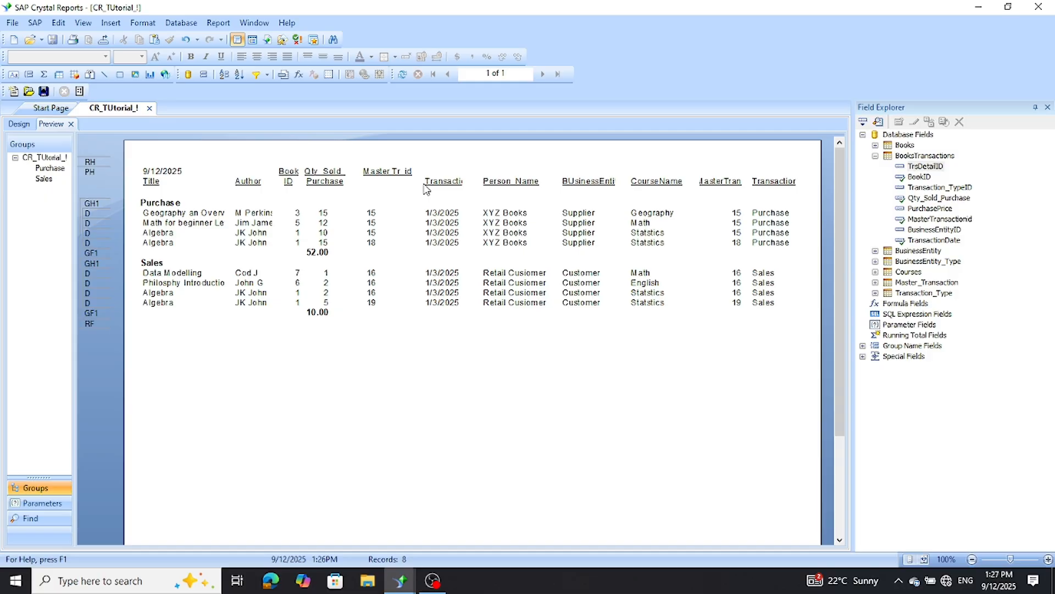
left_click(322, 313)
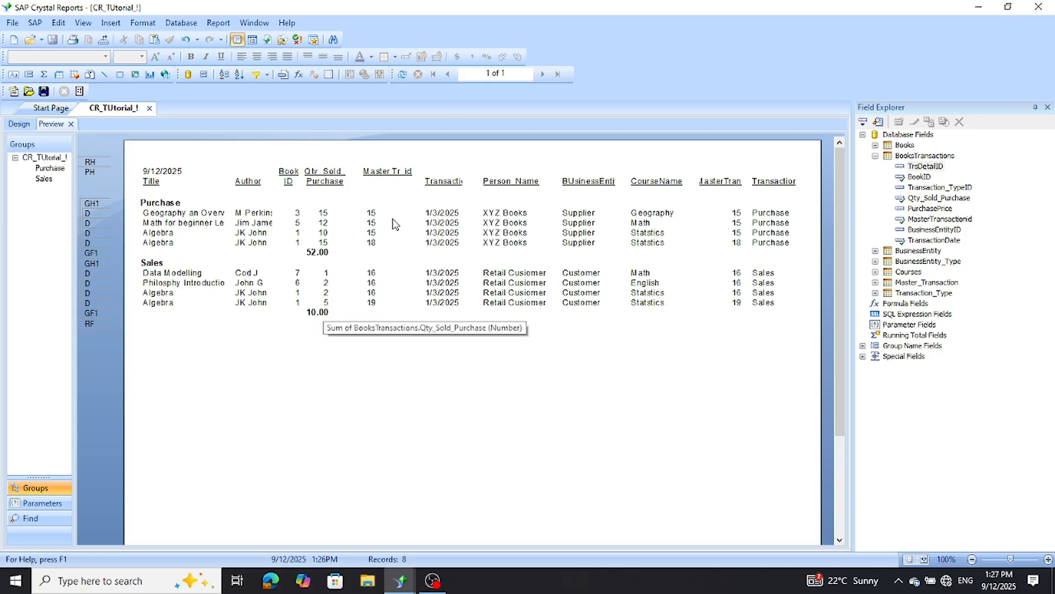
left_click(374, 246)
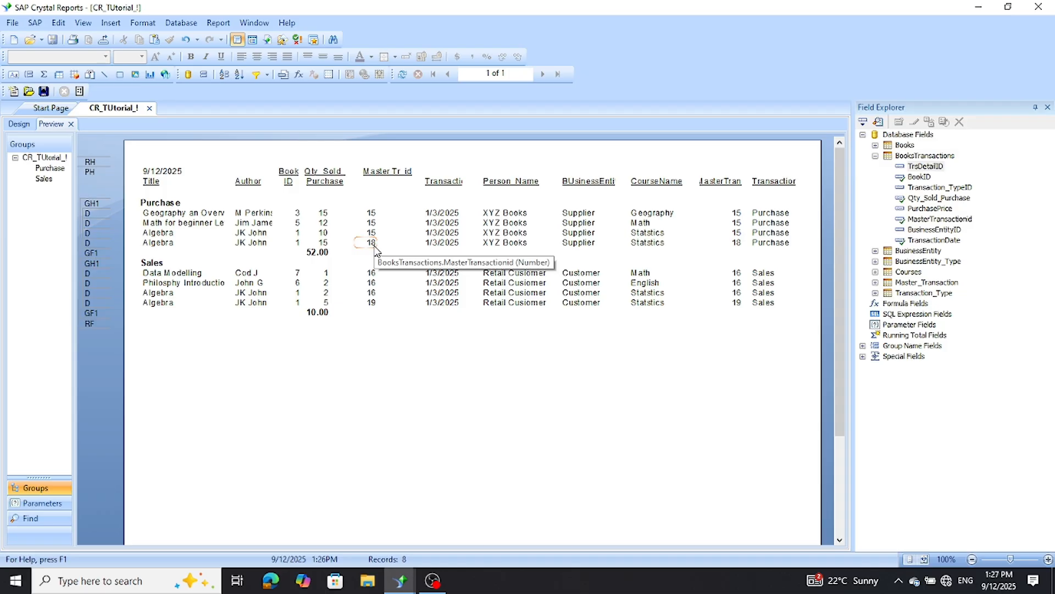
left_click(378, 356)
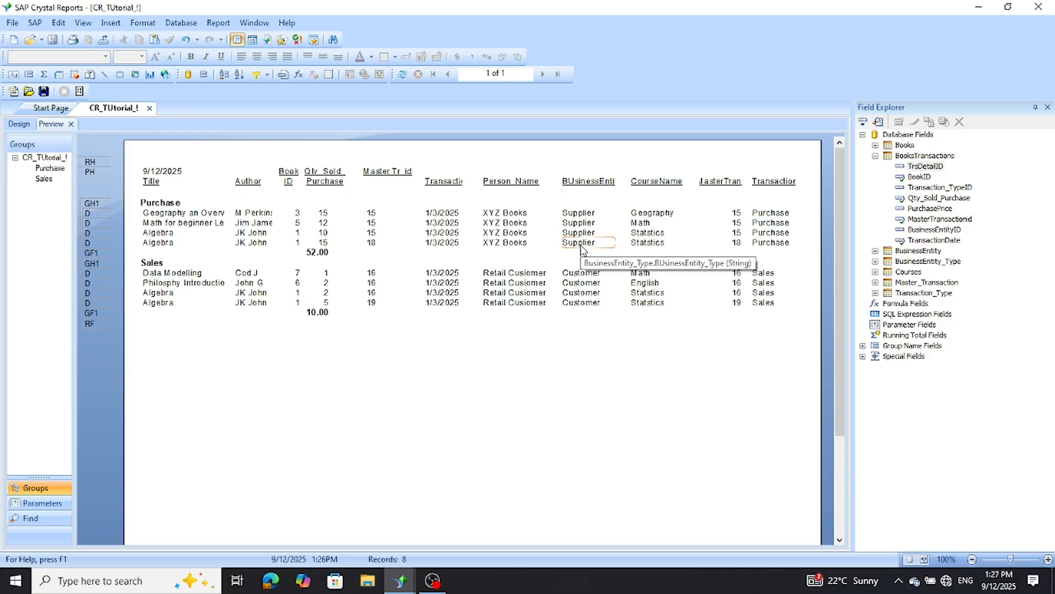
- Try to shift the CourseName heading and field together, and undo the move
left_click_drag(662, 344, 653, 173)
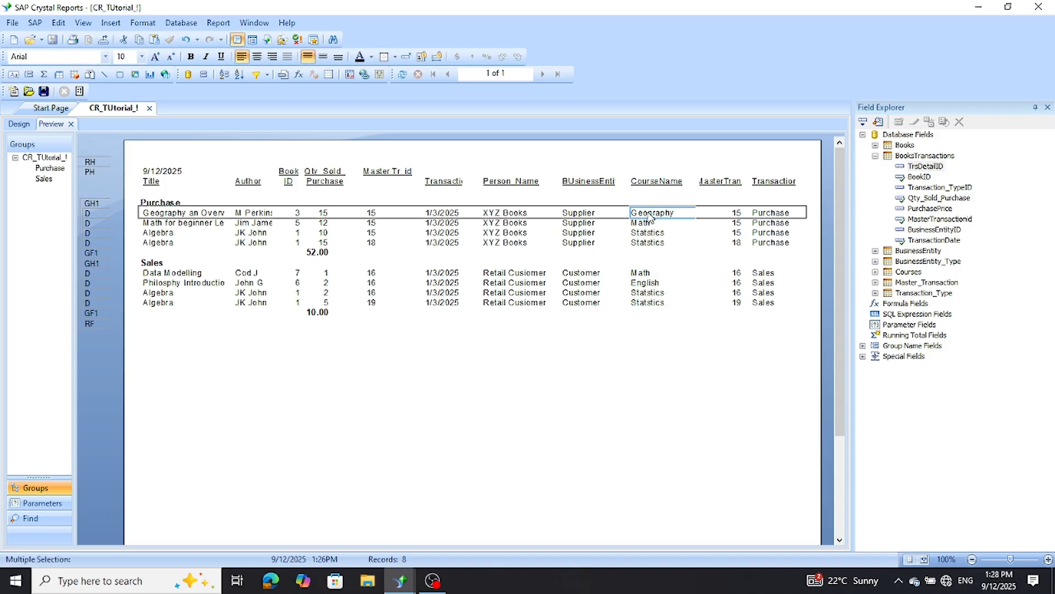
left_click_drag(656, 219, 660, 207)
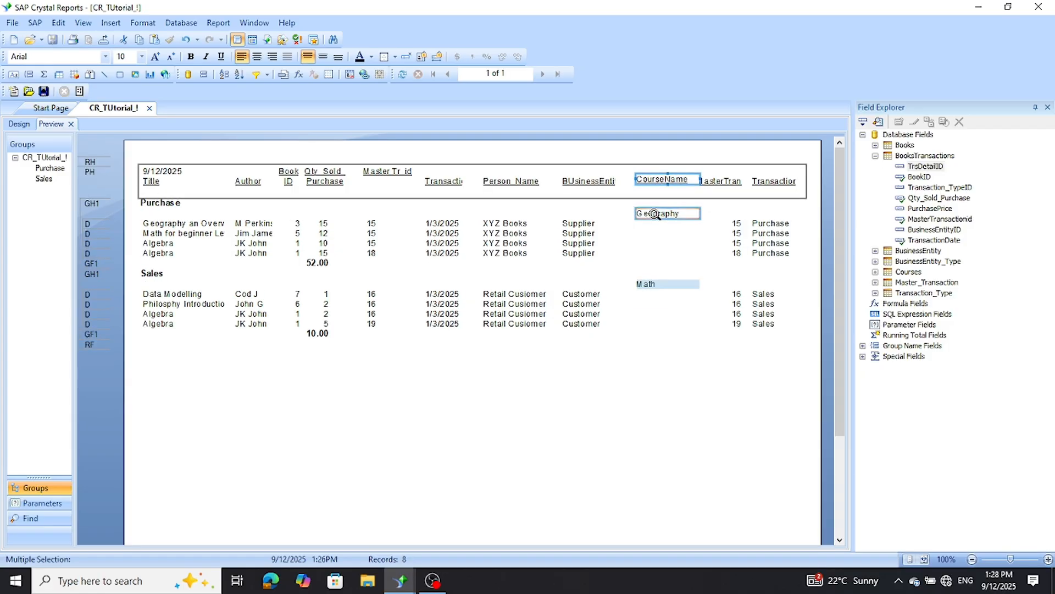
left_click(59, 23)
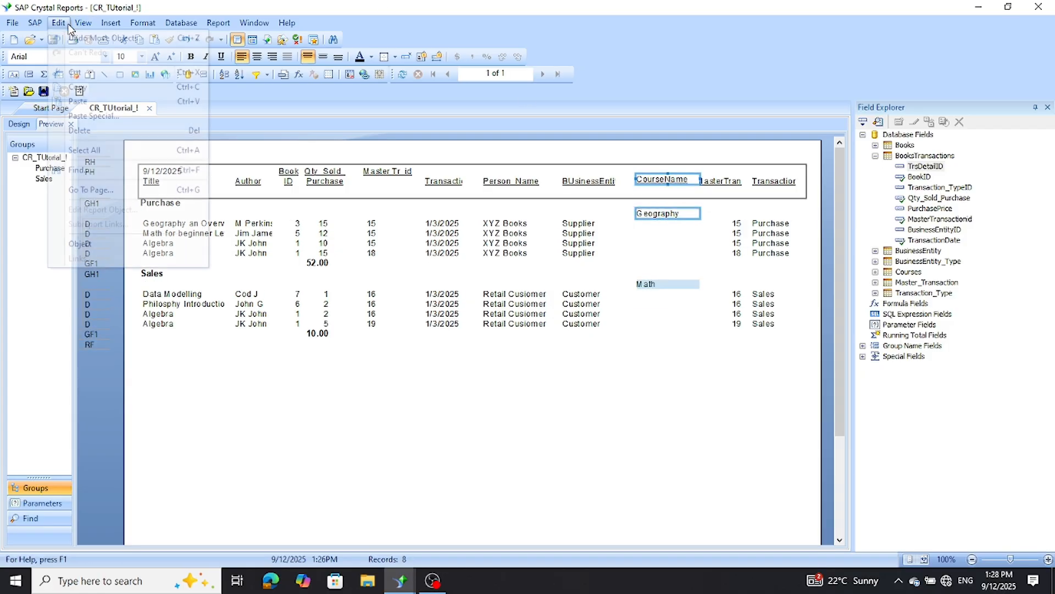
left_click(91, 38)
left_click(643, 391)
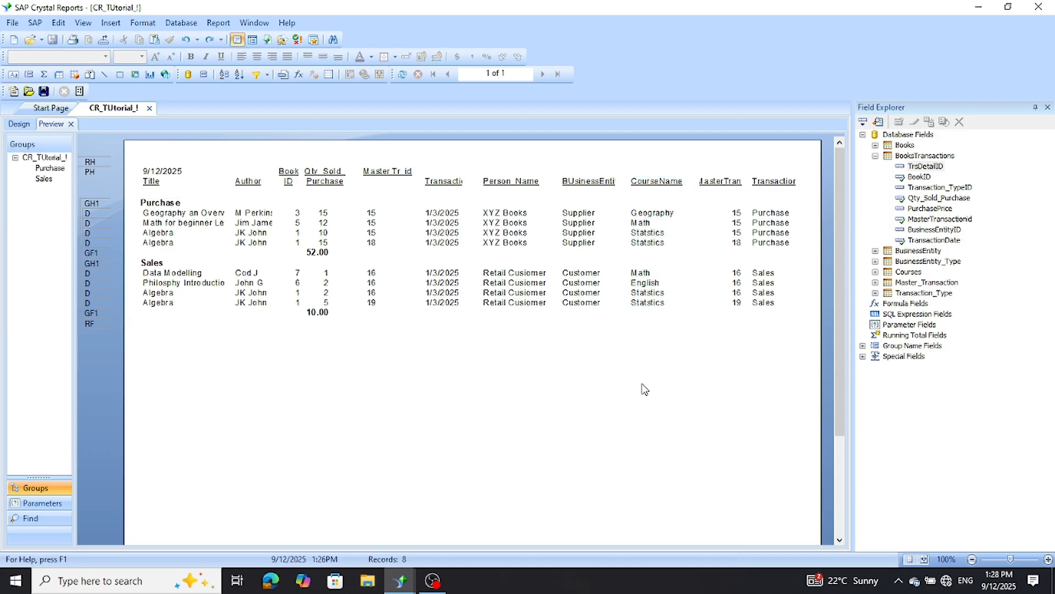
- Delete both master transaction ID columns from the report, the one after CourseName and the Master Tr id one
left_click(714, 213)
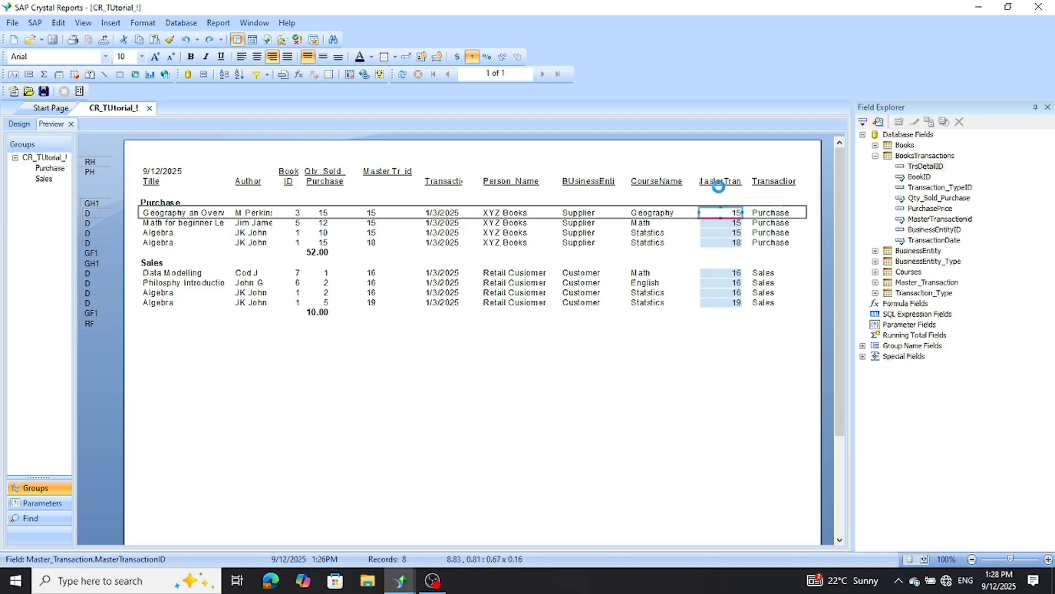
key("Delete")
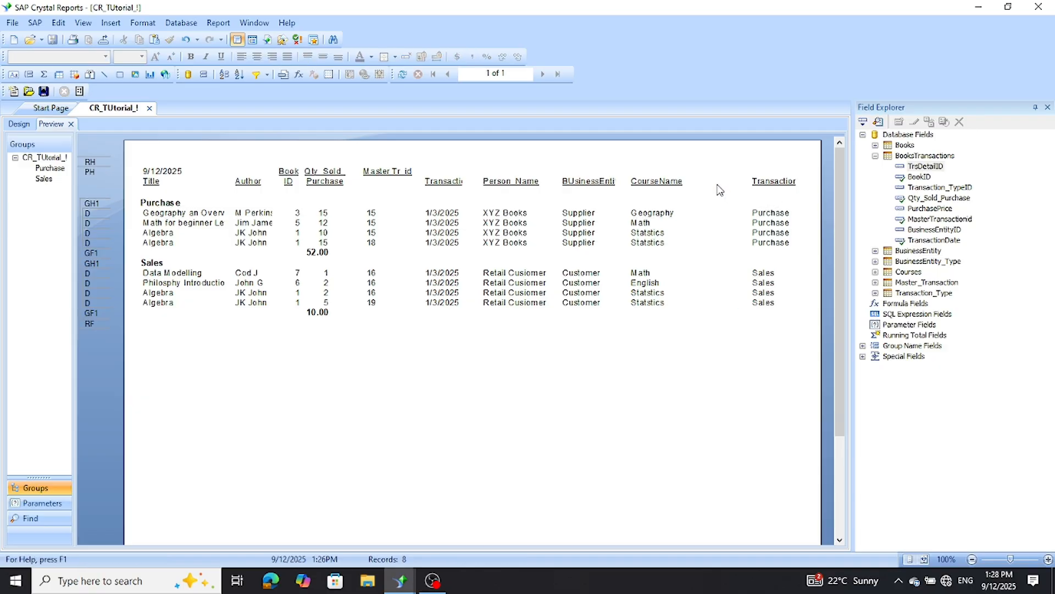
left_click(371, 213)
key("Delete")
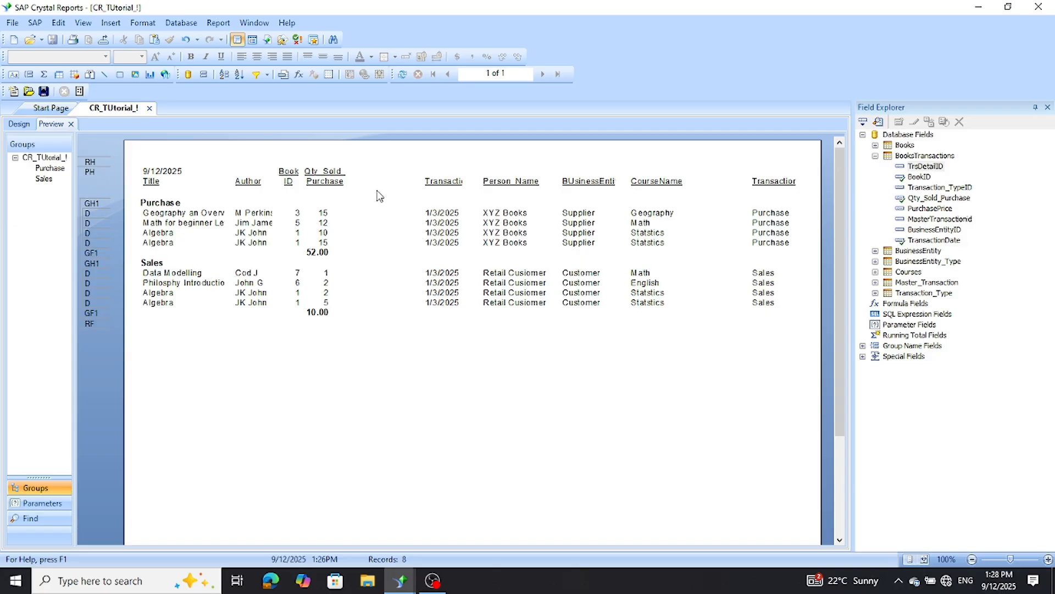
- Move the transaction date, Person_Name, business entity type and CourseName columns together beside the Qty_Sold_Purchase column
left_click_drag(458, 366, 648, 177)
left_click_drag(445, 217, 373, 220)
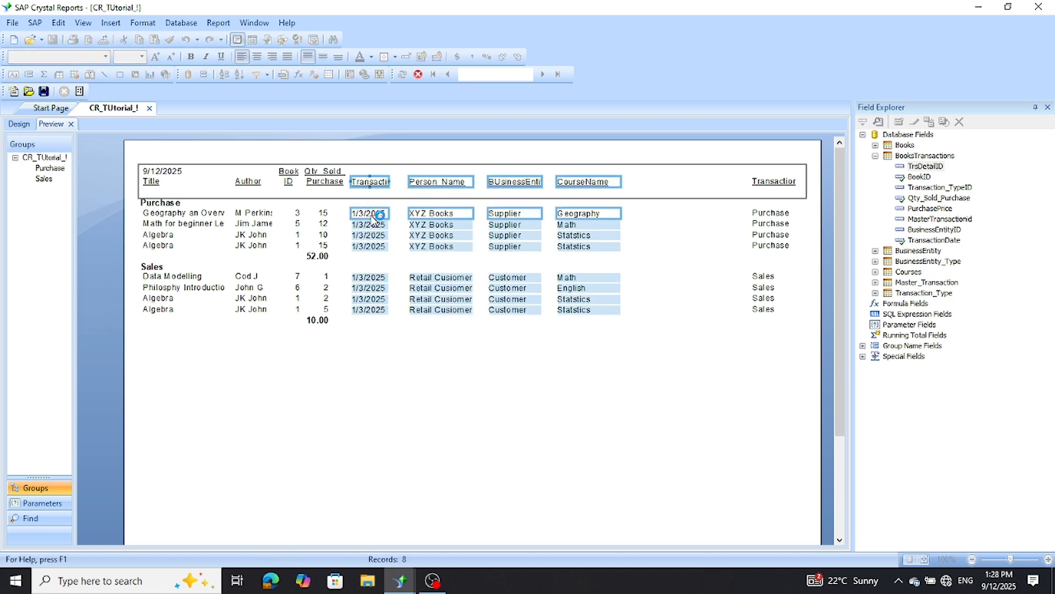
left_click(496, 487)
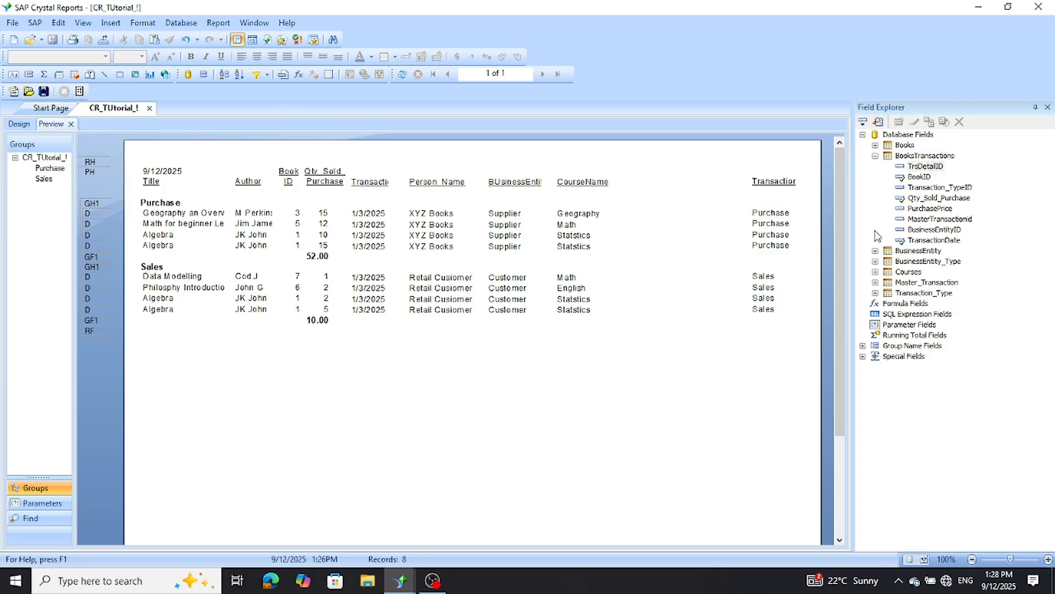
- Delete the transaction type heading and its TransactionType_name field from the details
left_click(775, 182)
key("Delete")
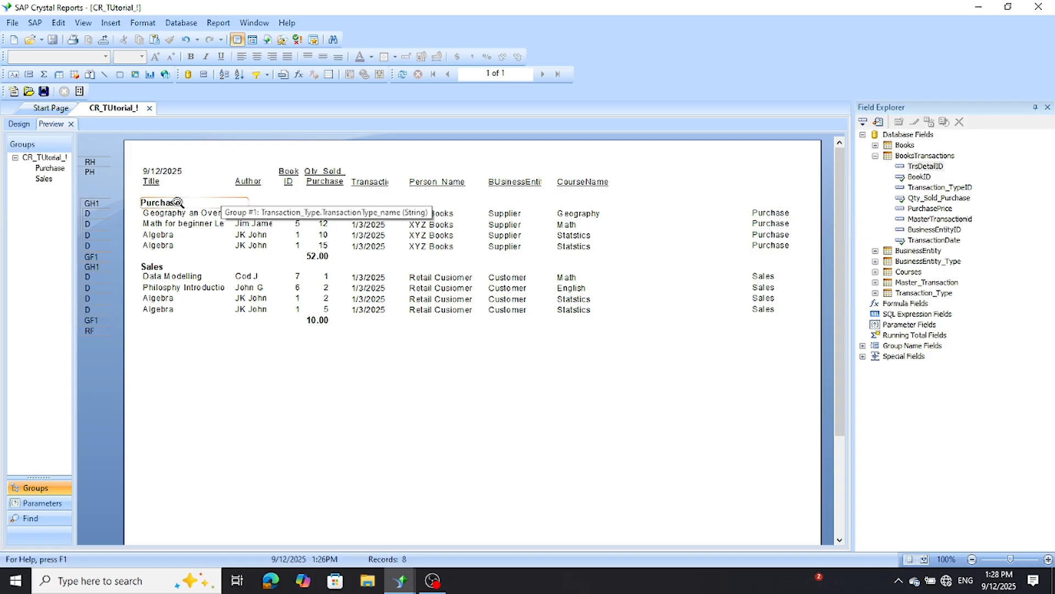
left_click(761, 212)
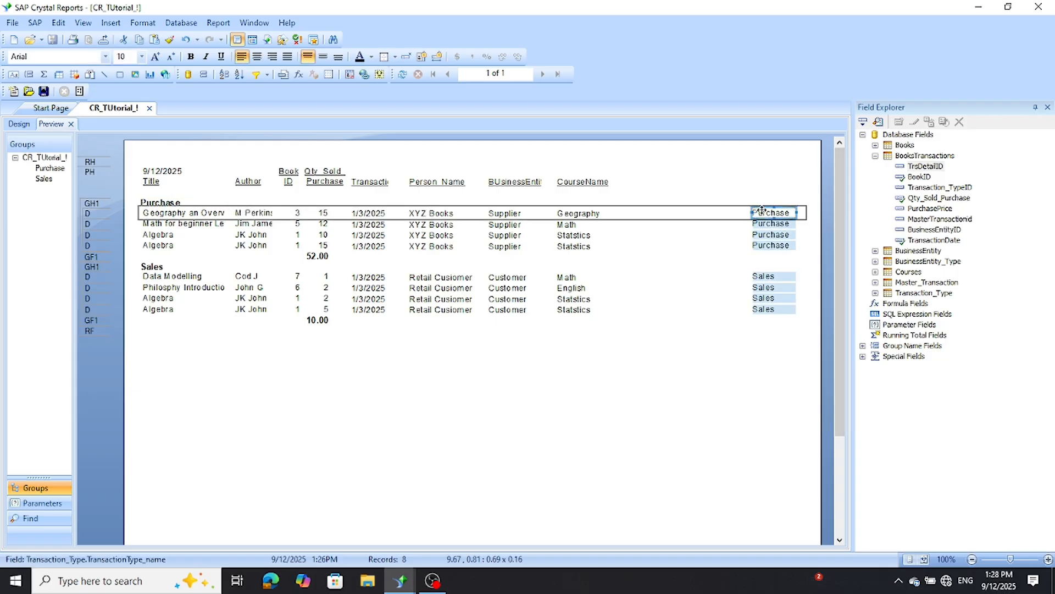
key("Delete")
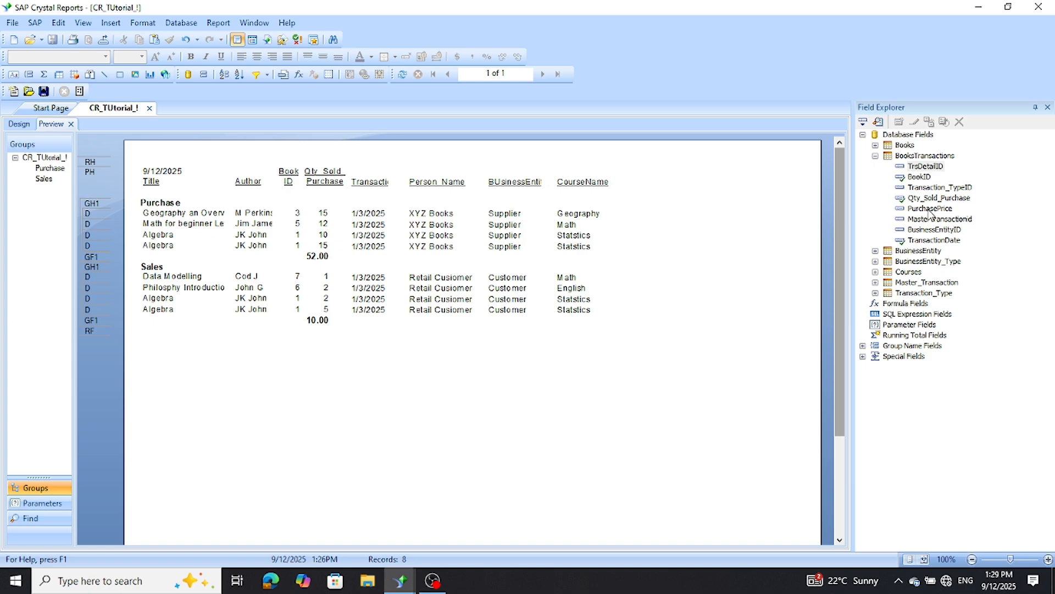
- Add the BusinessEntity Person_Name field to the details just after the CourseName column
left_click(875, 156)
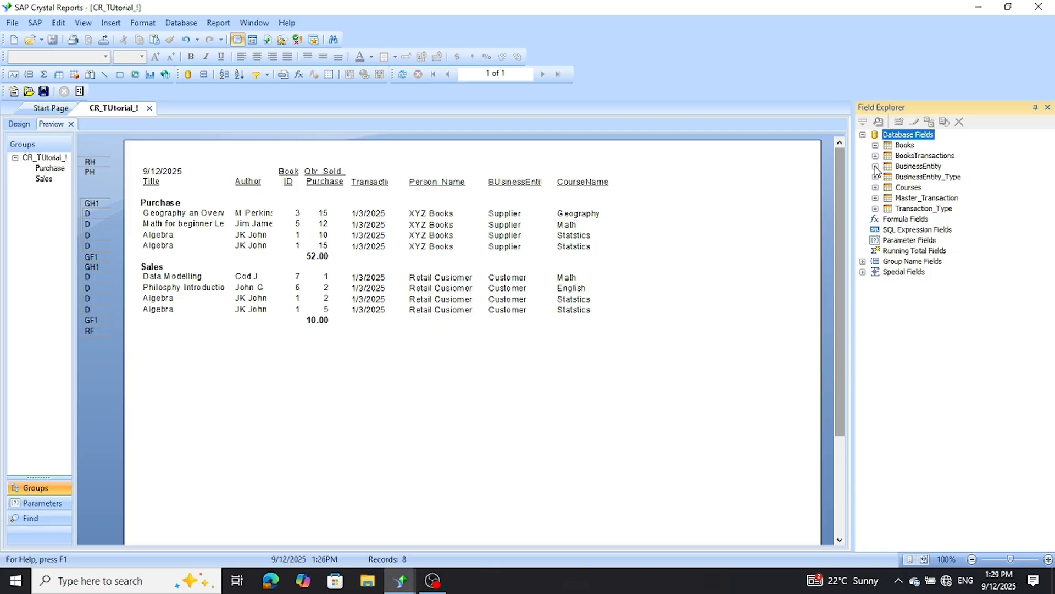
left_click(875, 167)
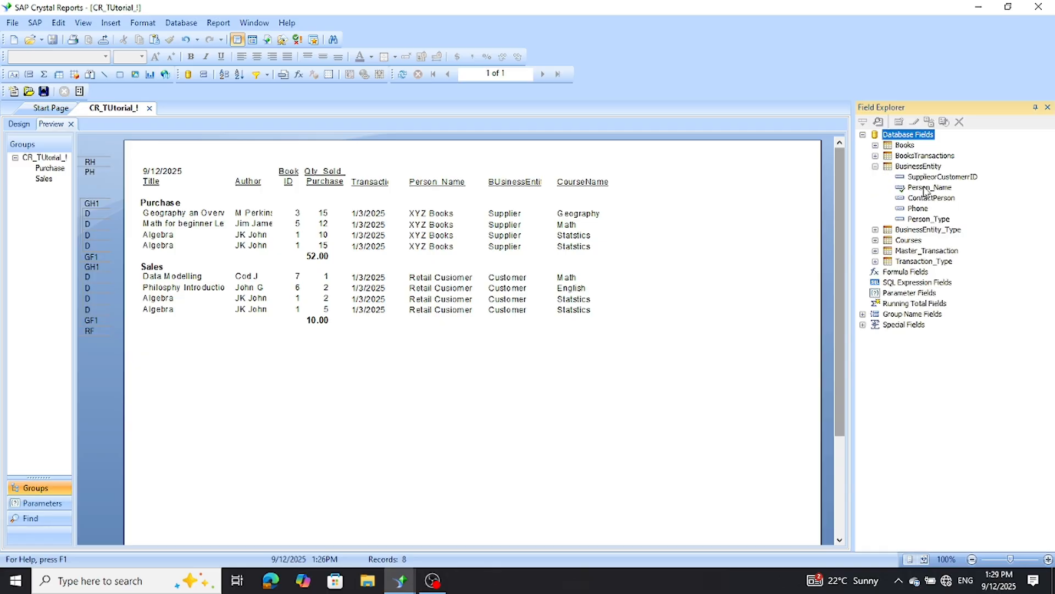
left_click_drag(926, 189, 623, 214)
left_click(652, 374)
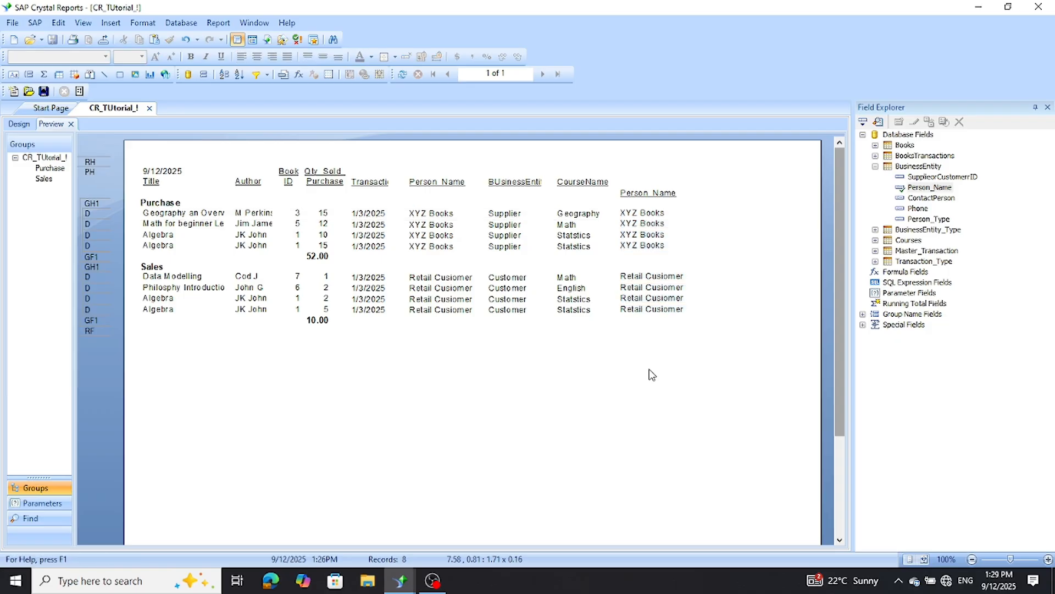
- Extend the new Person_Name heading upward to about 0.38 high, keeping it 1.71 wide
left_click(662, 194)
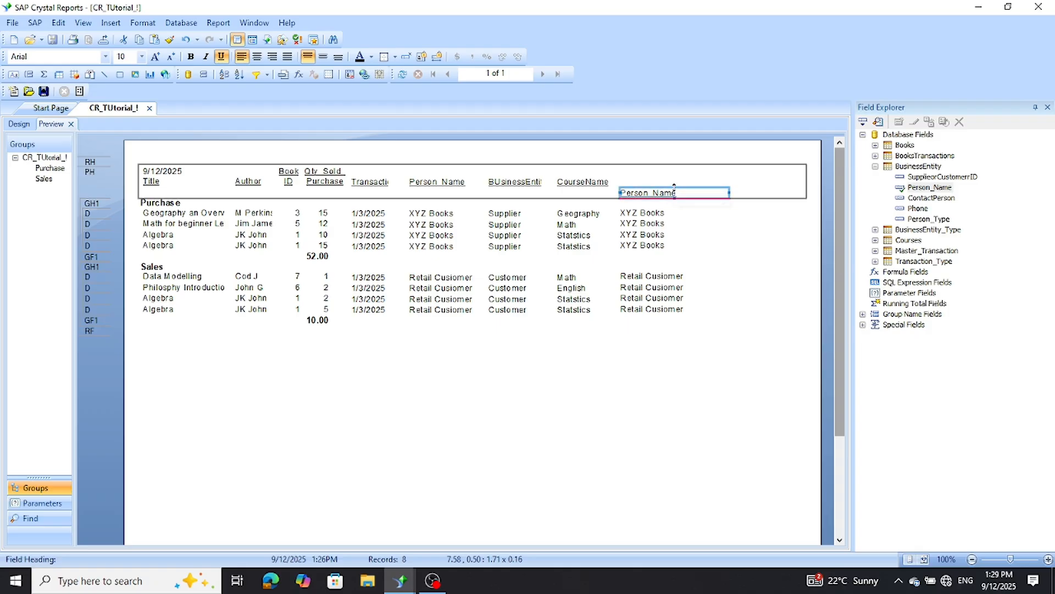
left_click_drag(674, 187, 676, 173)
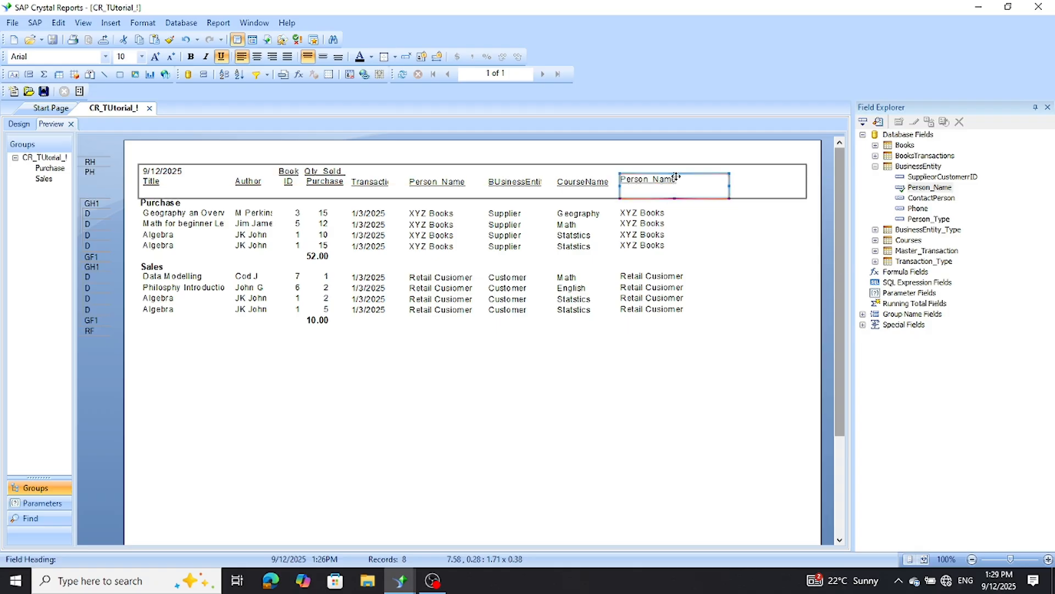
left_click(799, 419)
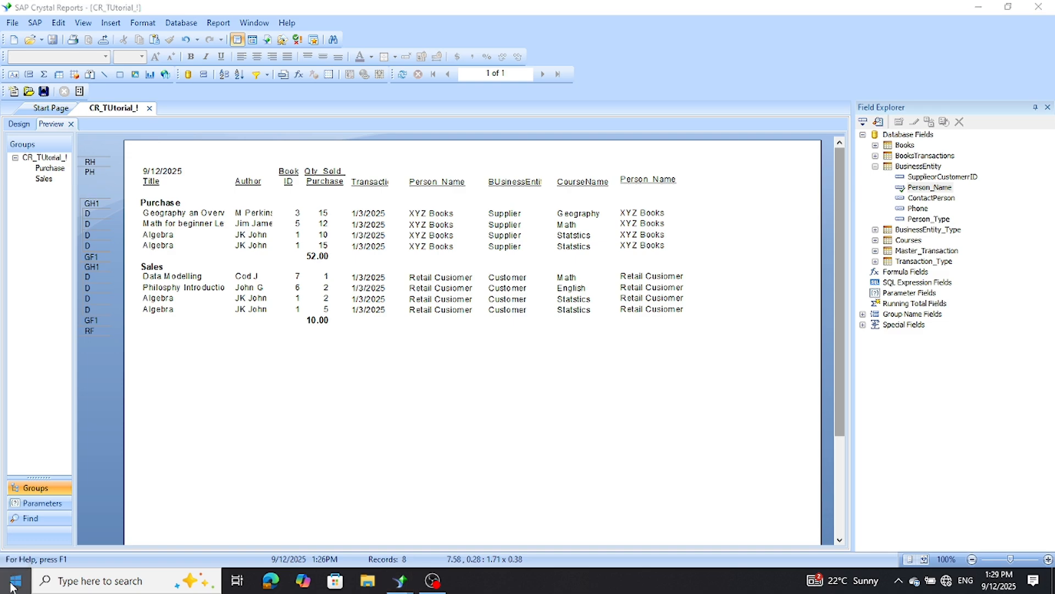
- Switch to Access, open the "Book Store Inventory and Sales - Copy_jan3at11.am" database from Youtube_TectVideos, and view the BusinessEntity table
left_click(15, 581)
left_click(98, 302)
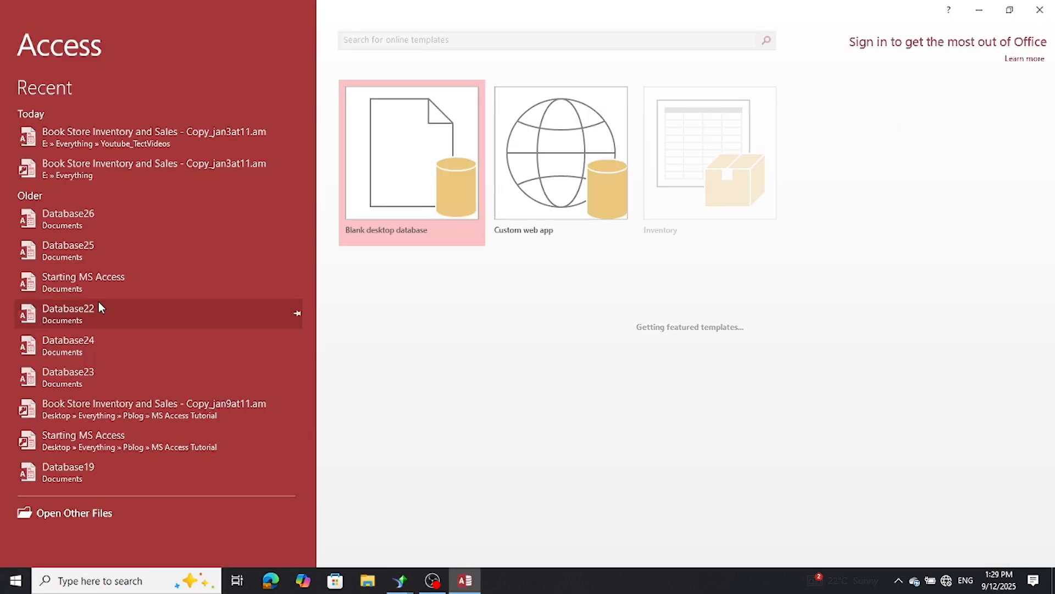
left_click(77, 137)
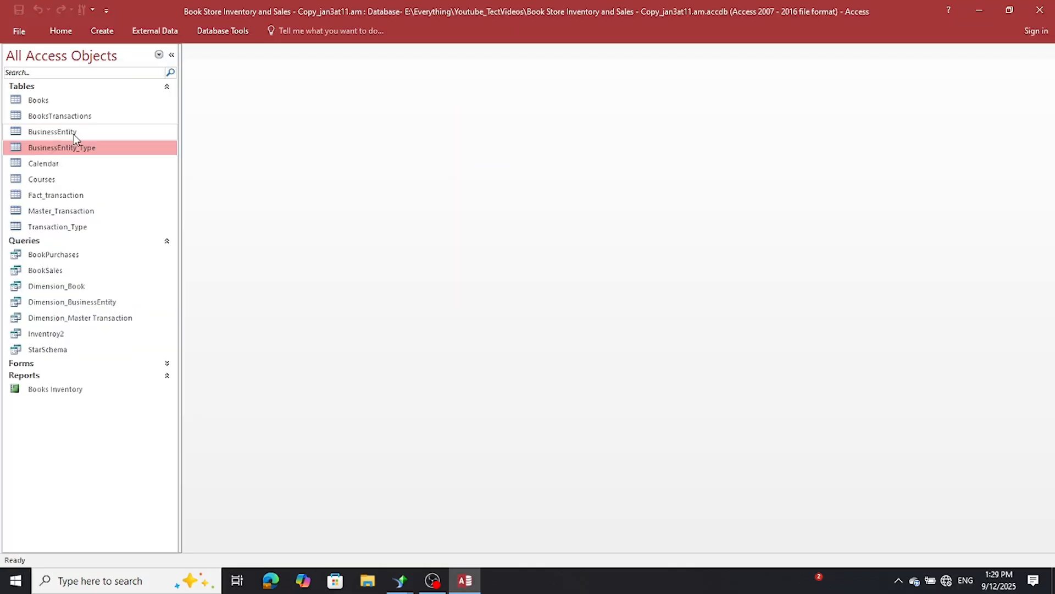
left_click(43, 133)
double_click(43, 134)
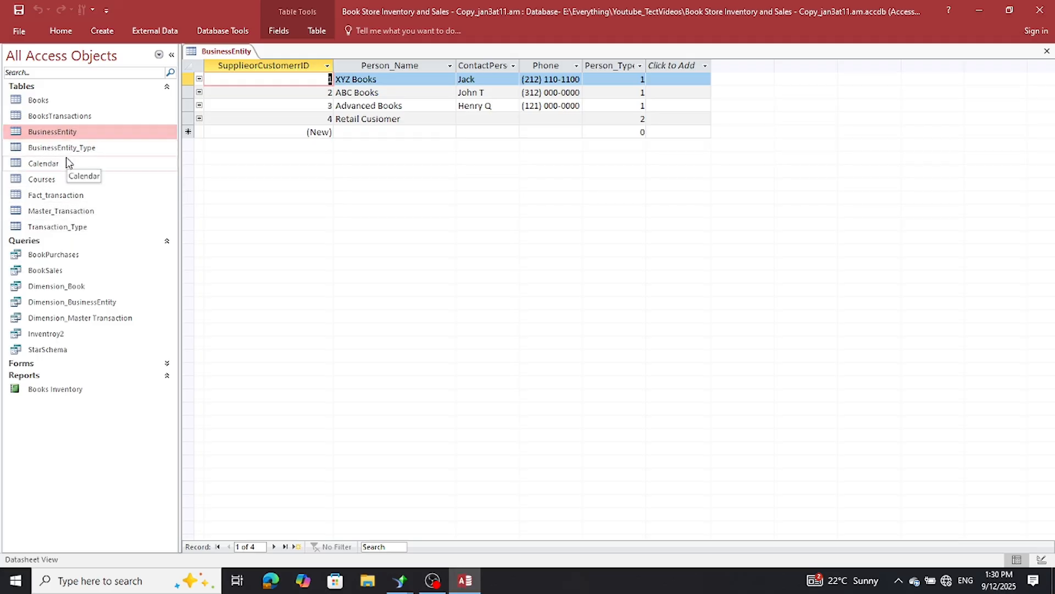
- Open the BooksTransactions table and widen its BusinessEntityID column to read the full heading
left_click(75, 120)
double_click(75, 120)
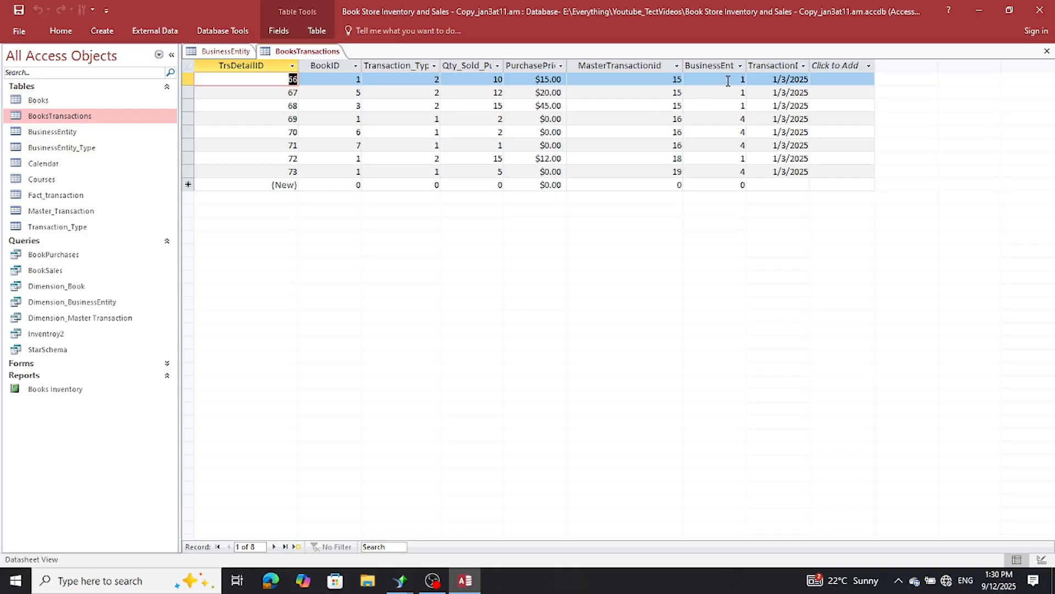
left_click_drag(810, 66, 823, 72)
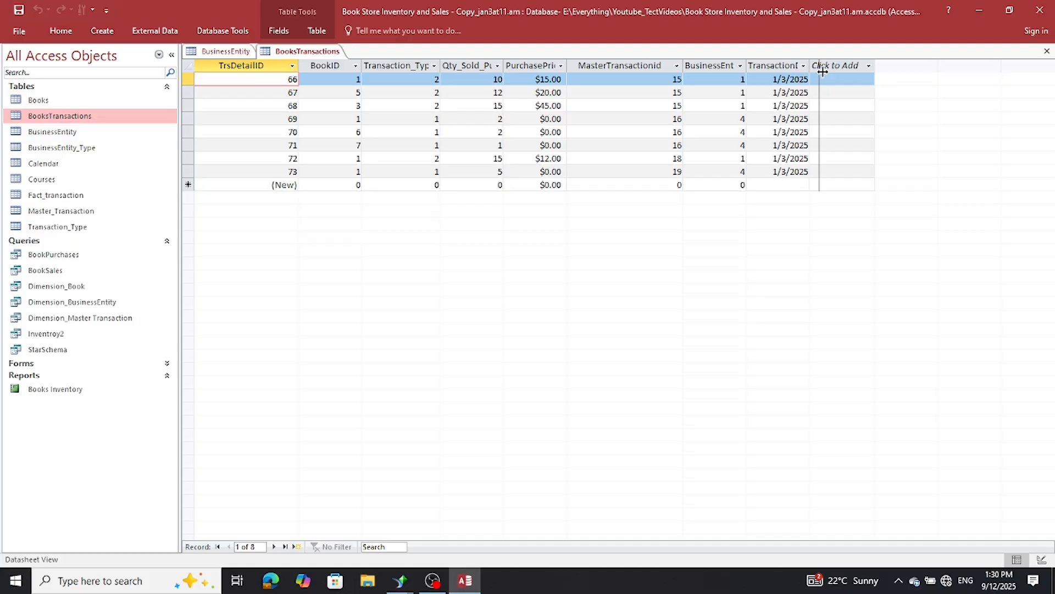
left_click(823, 71)
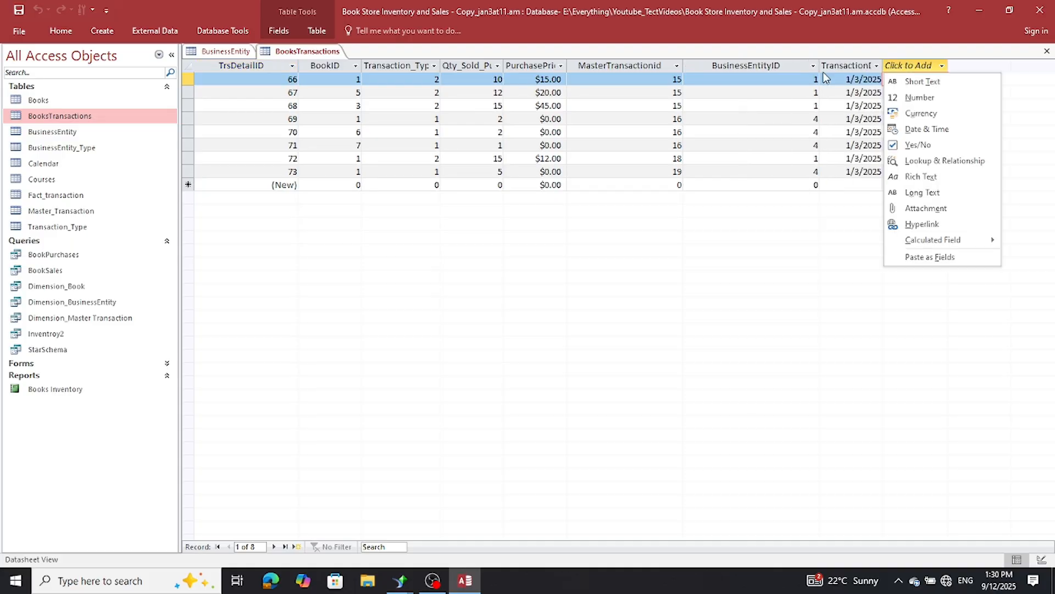
left_click(757, 278)
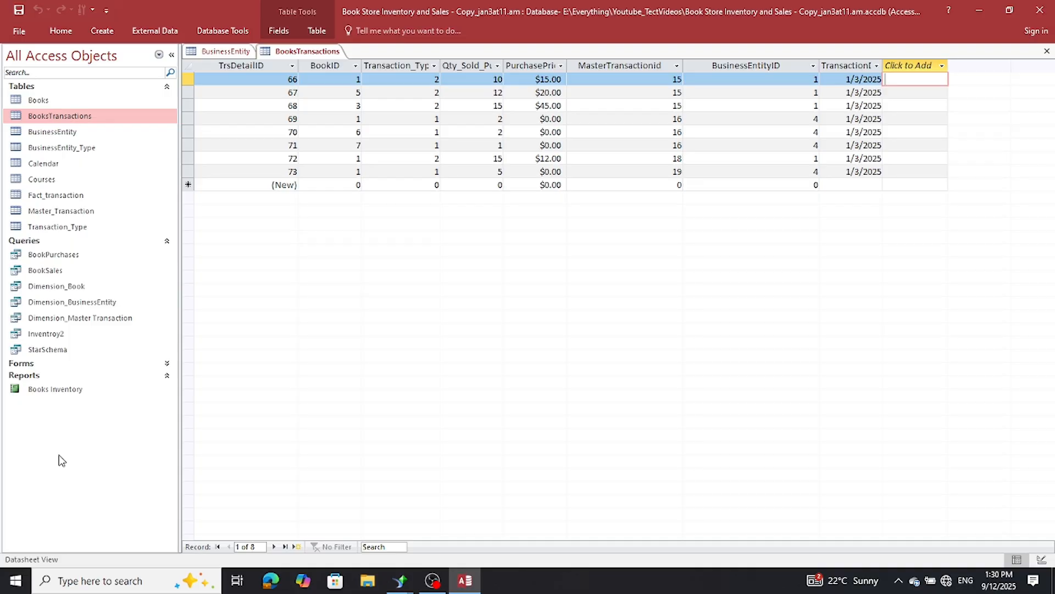
- Try to open the BookSales query, and close the BooksTransactions table without saving its layout changes
double_click(46, 272)
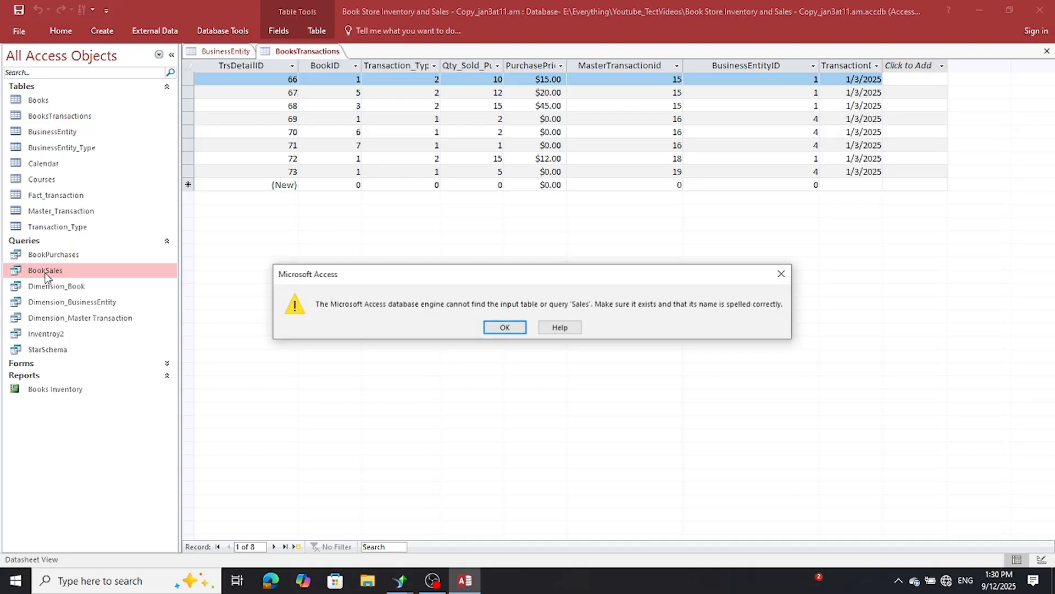
left_click(503, 328)
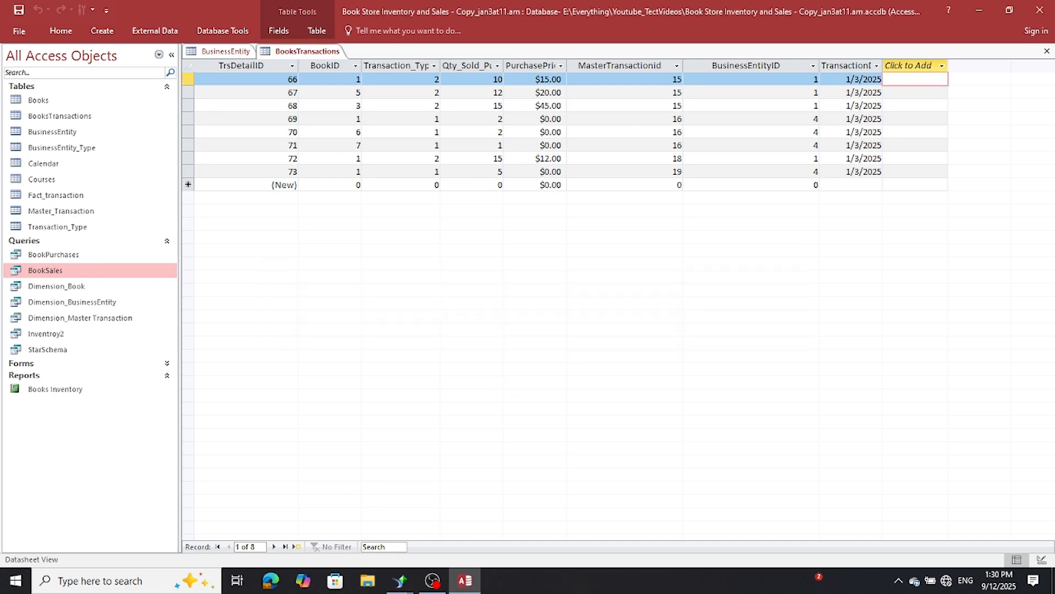
left_click(1045, 51)
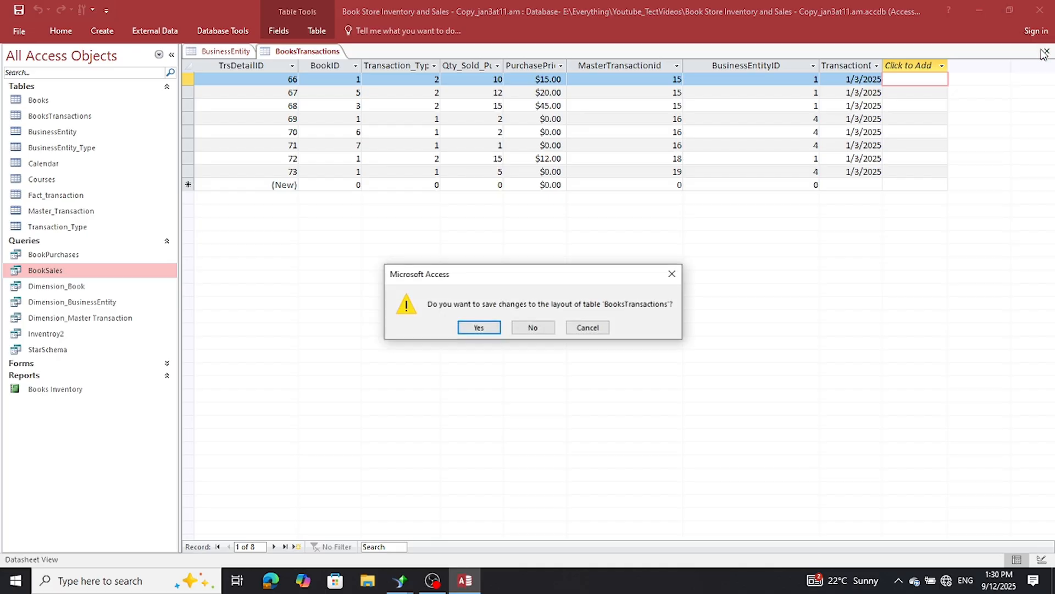
left_click(537, 328)
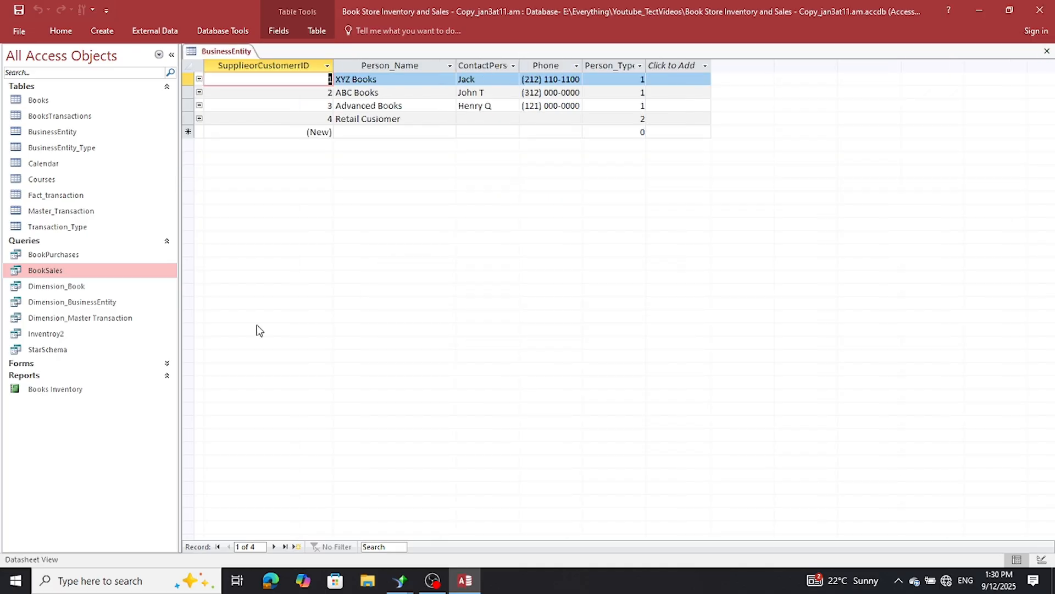
- Try to open the BookSales and BookPurchases queries, and close the BusinessEntity table
double_click(30, 270)
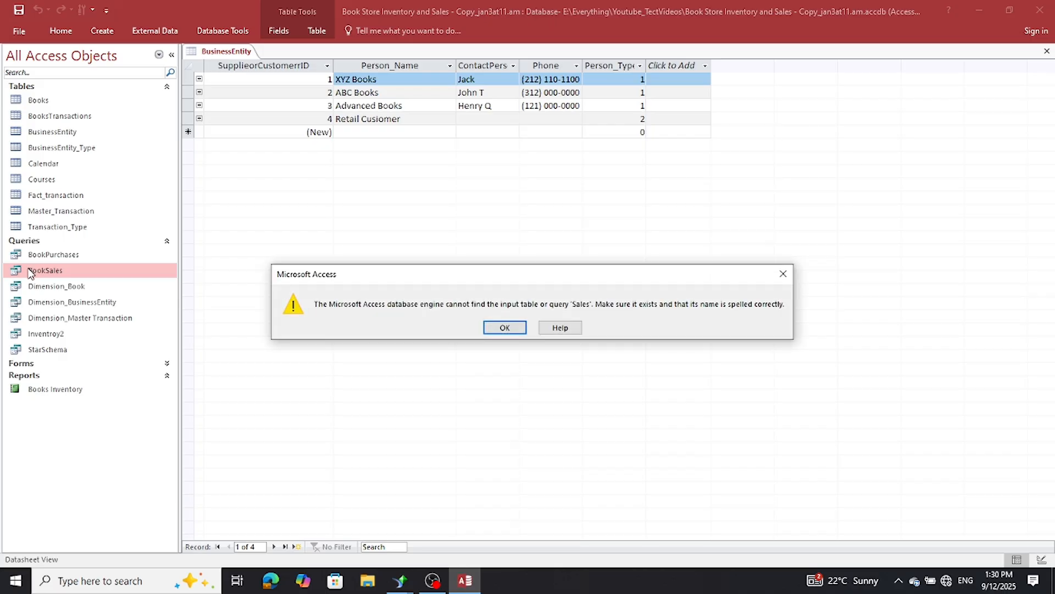
left_click(505, 328)
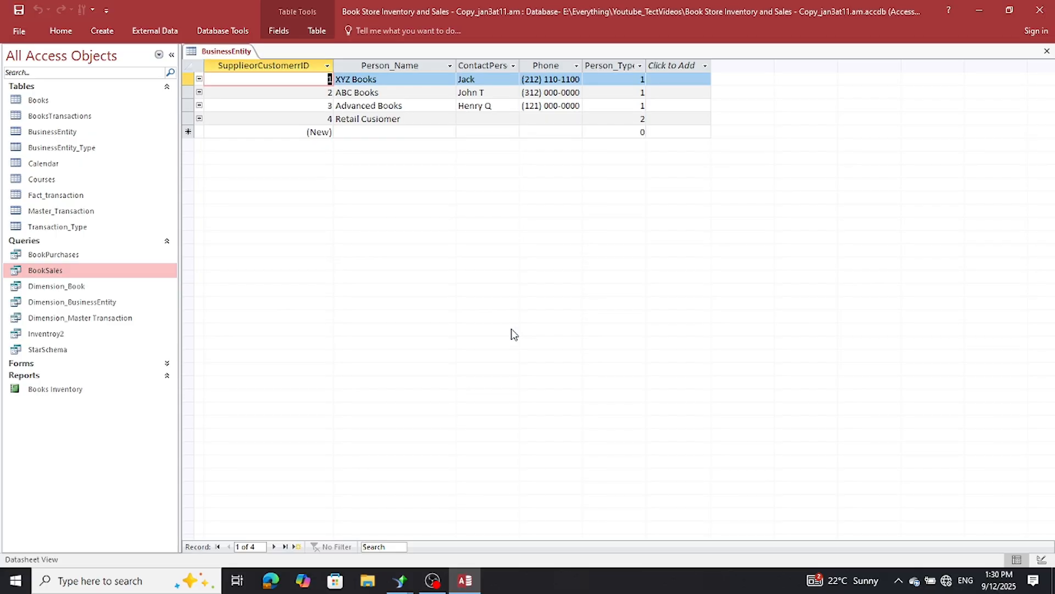
double_click(72, 255)
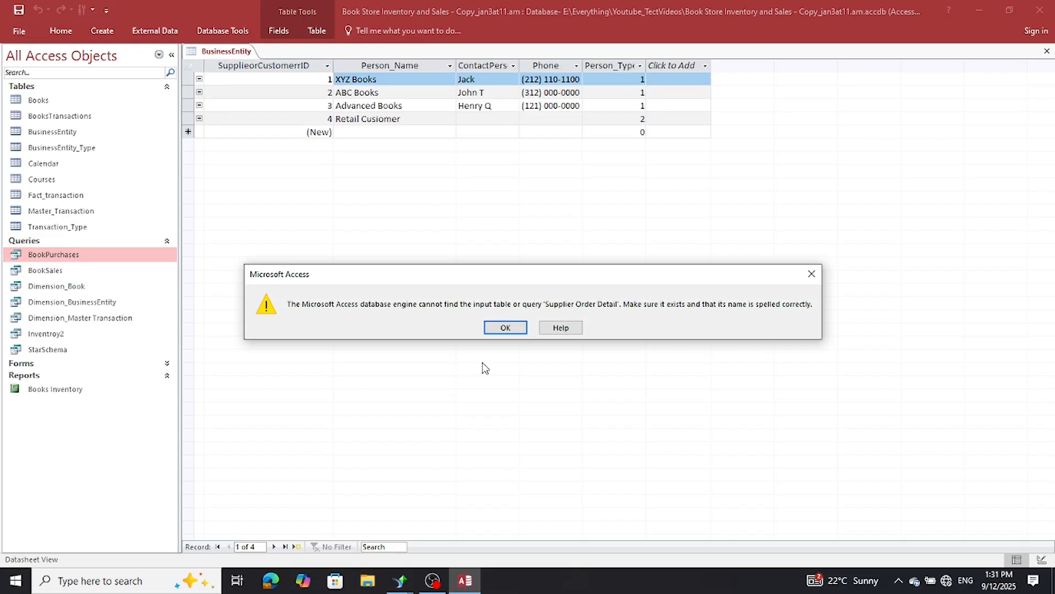
left_click(507, 331)
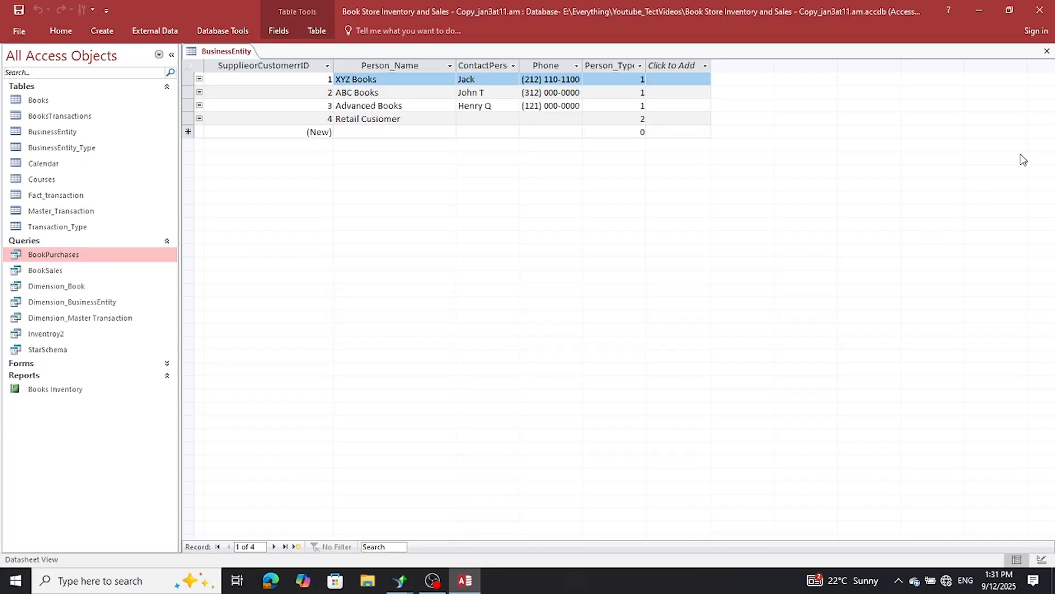
left_click(1047, 52)
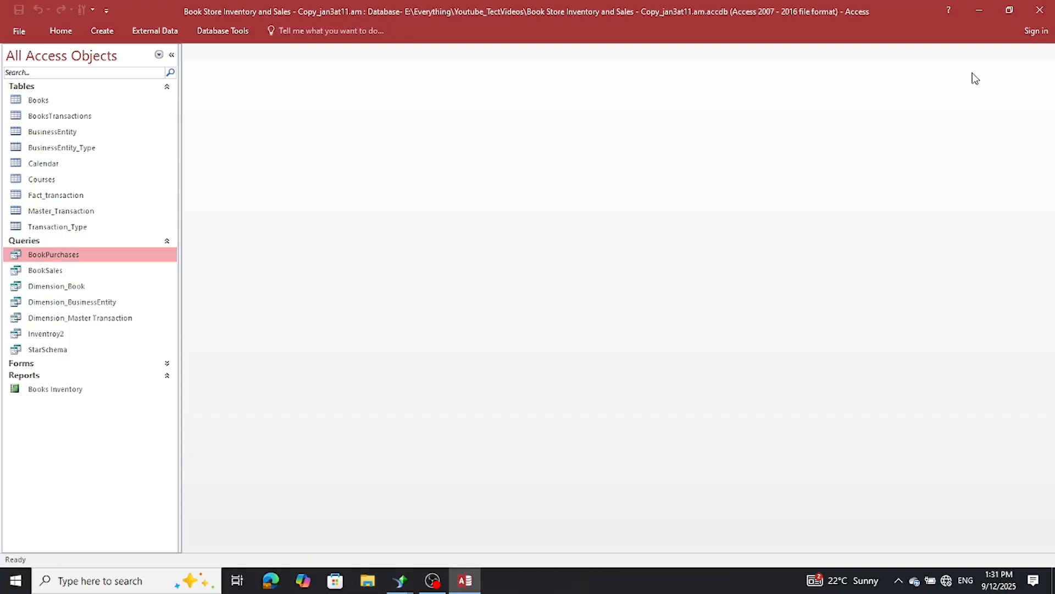
- Inspect the BookPurchases query's SQL through its design, close it, and retry opening the BookSales query
right_click(39, 258)
left_click(55, 278)
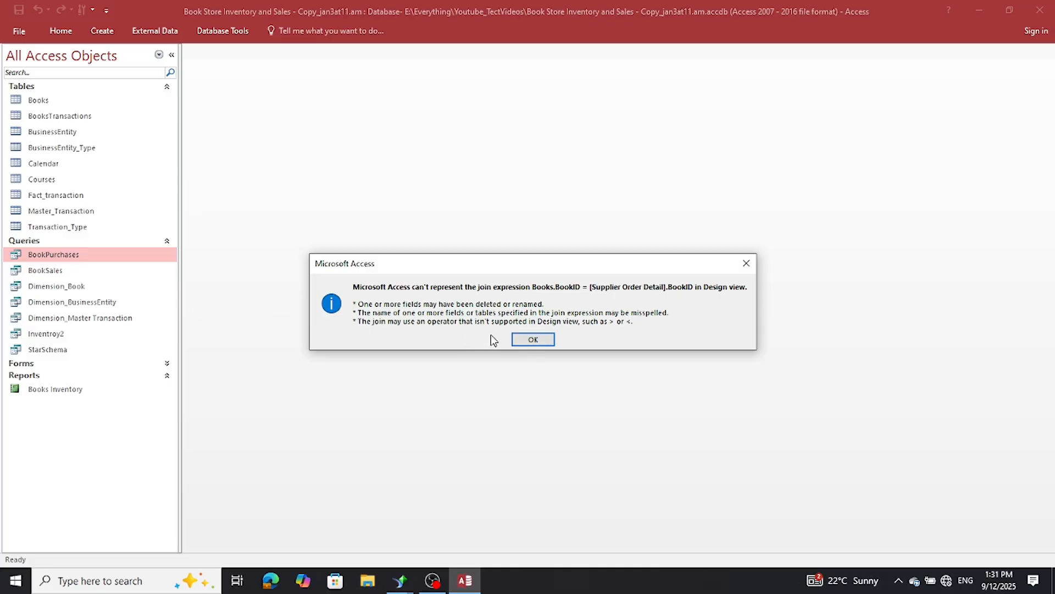
left_click(532, 339)
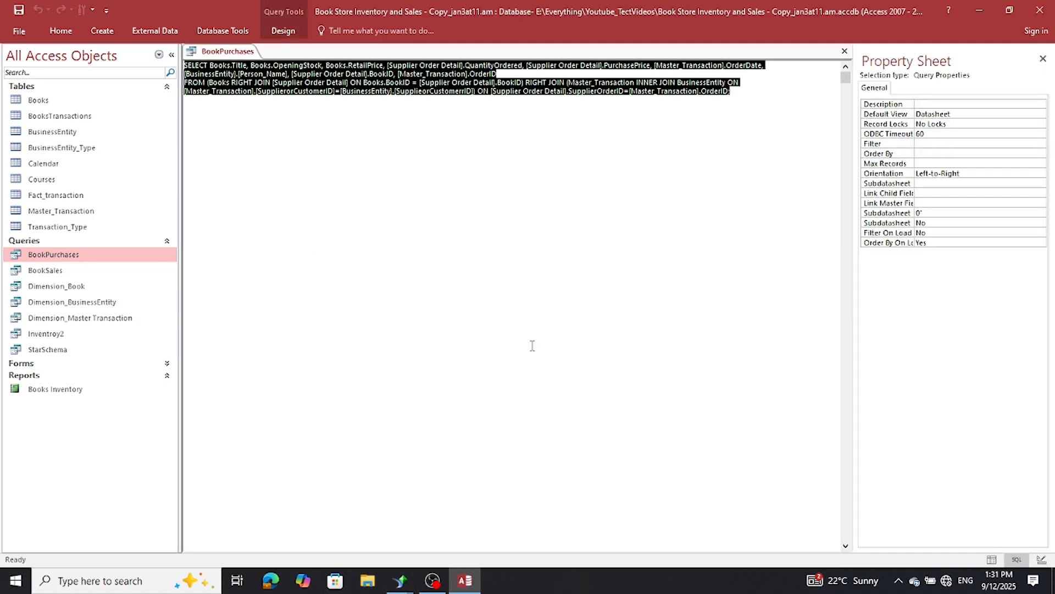
left_click(845, 50)
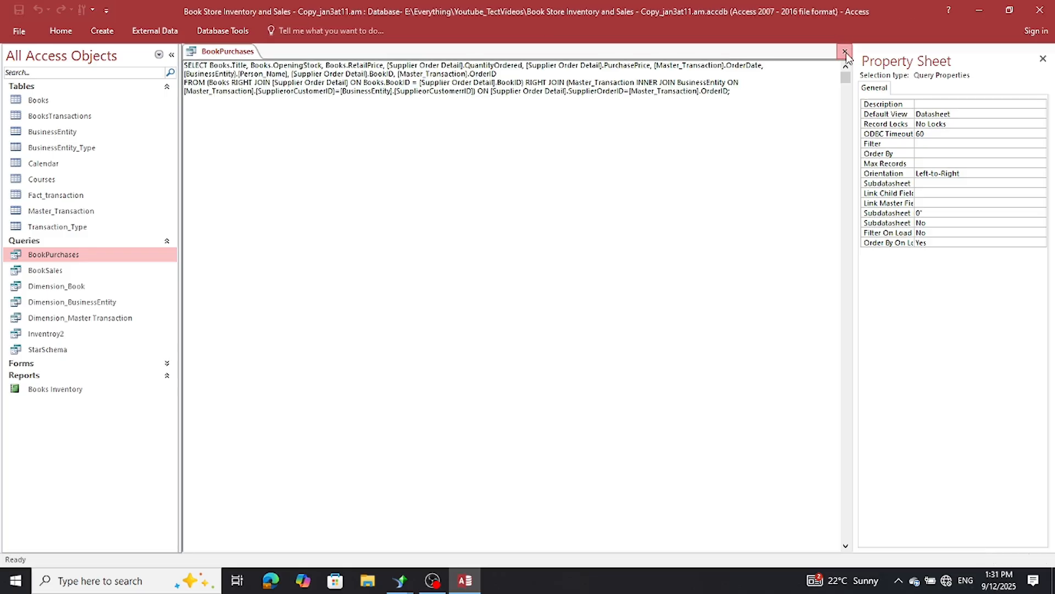
double_click(49, 270)
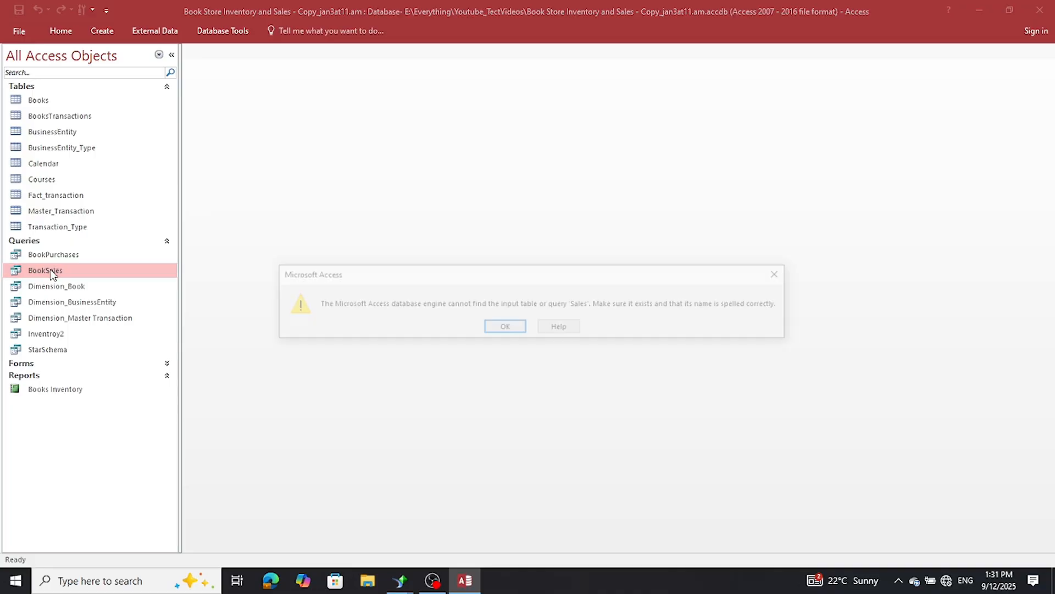
left_click(508, 328)
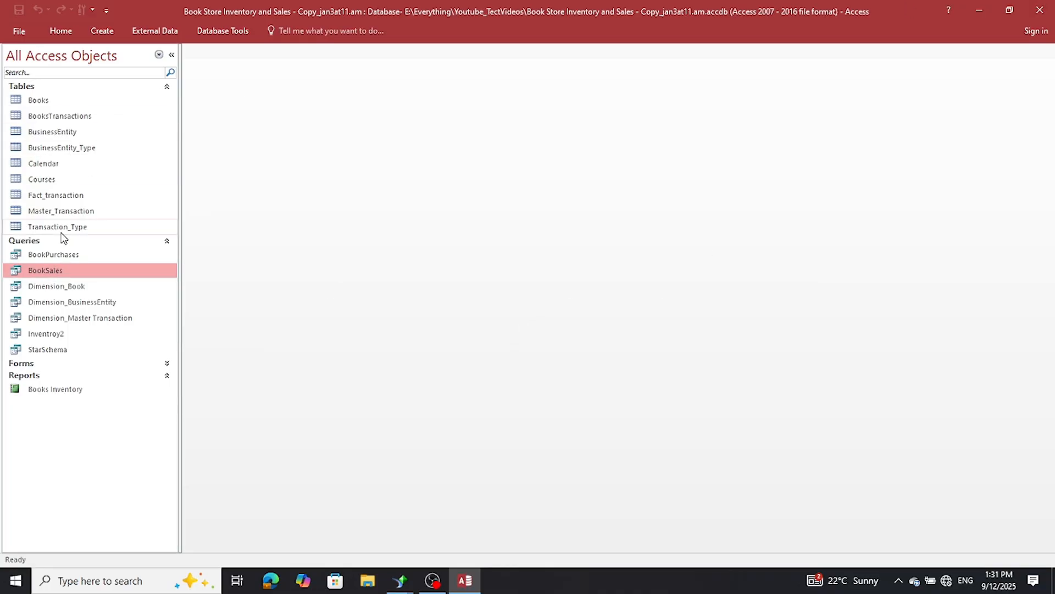
- Create a new query in design containing the BooksTransactions, BusinessEntity and BusinessEntity_Type tables
left_click(102, 30)
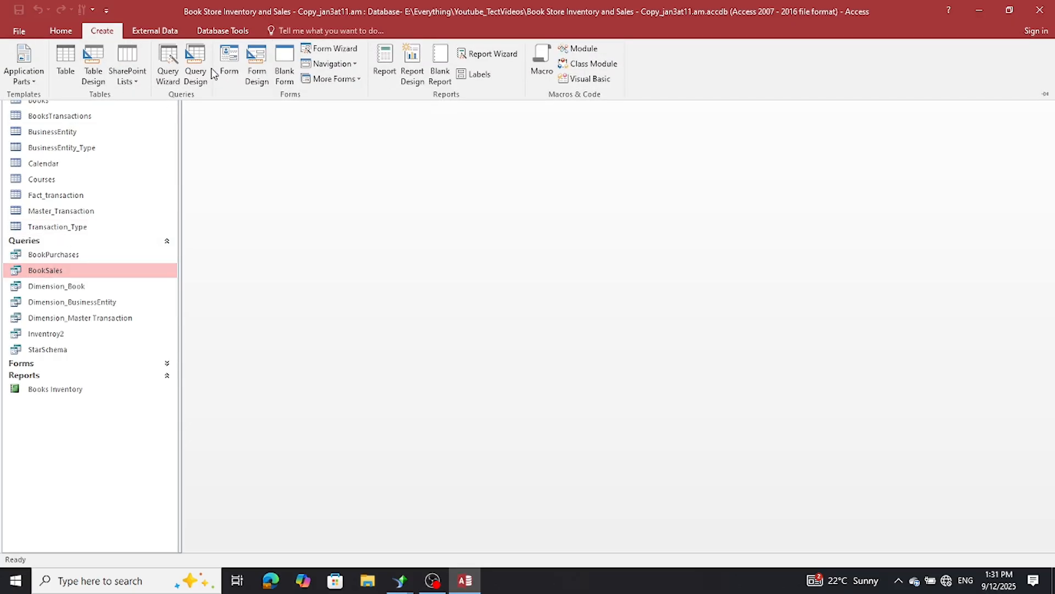
left_click(197, 72)
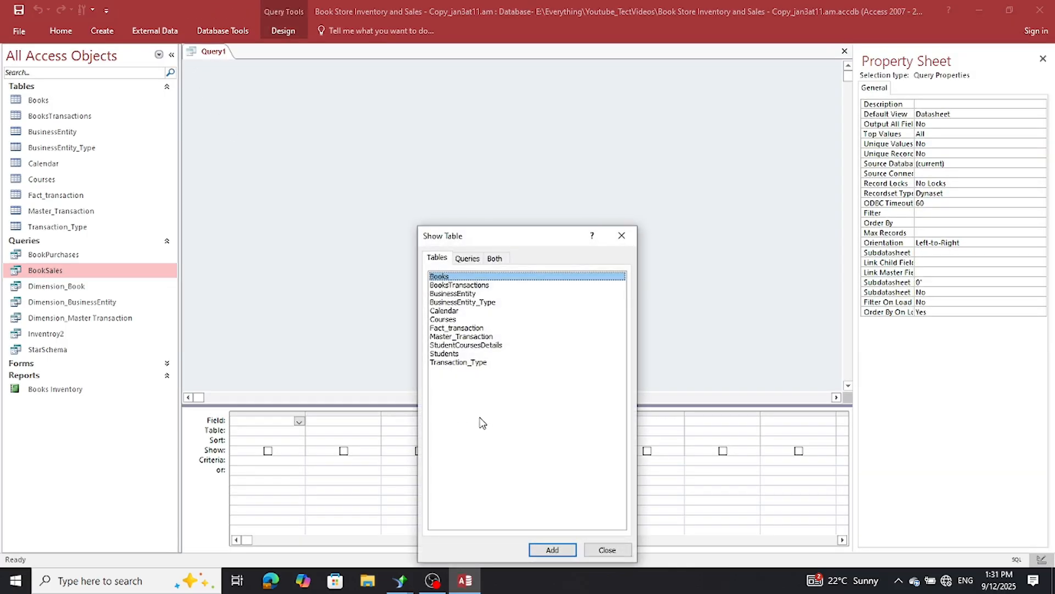
double_click(465, 286)
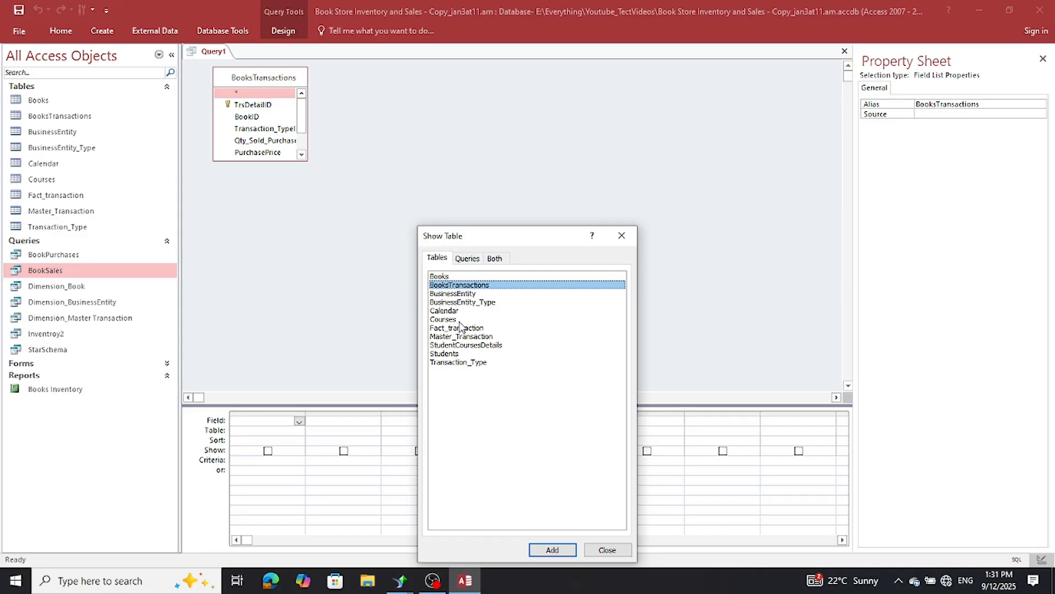
double_click(463, 293)
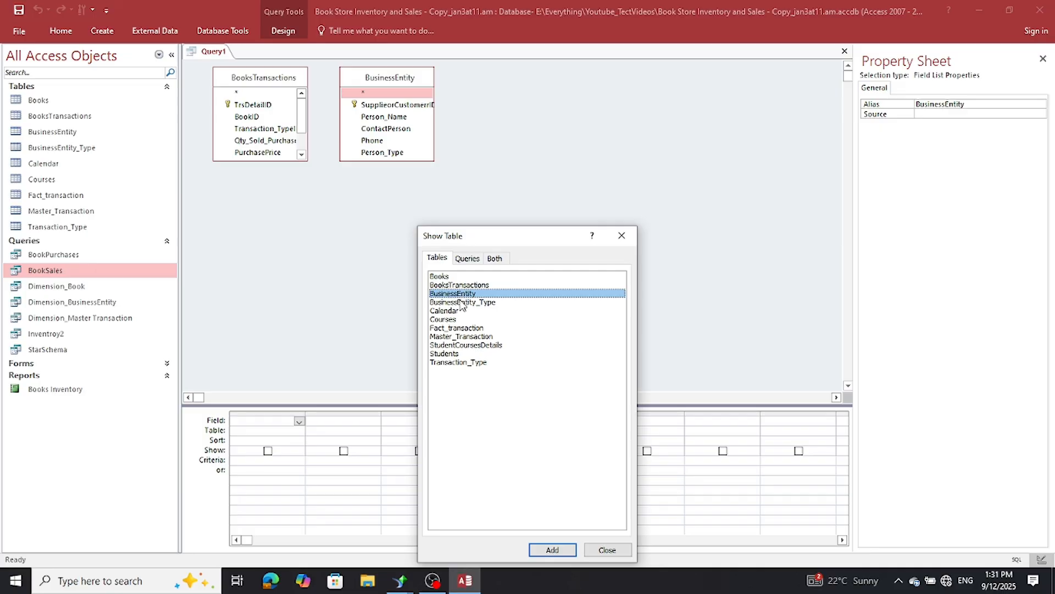
double_click(466, 303)
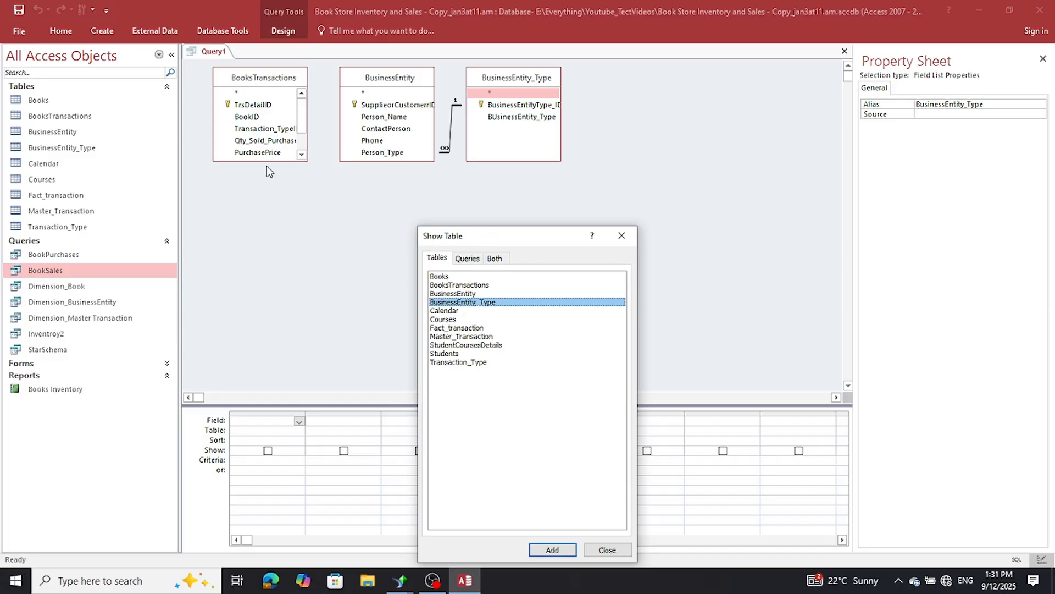
left_click(607, 549)
- Enlarge the BooksTransactions and BusinessEntity field lists and join BusinessEntityID to SupplieorCustomerrID
left_click_drag(240, 161, 245, 227)
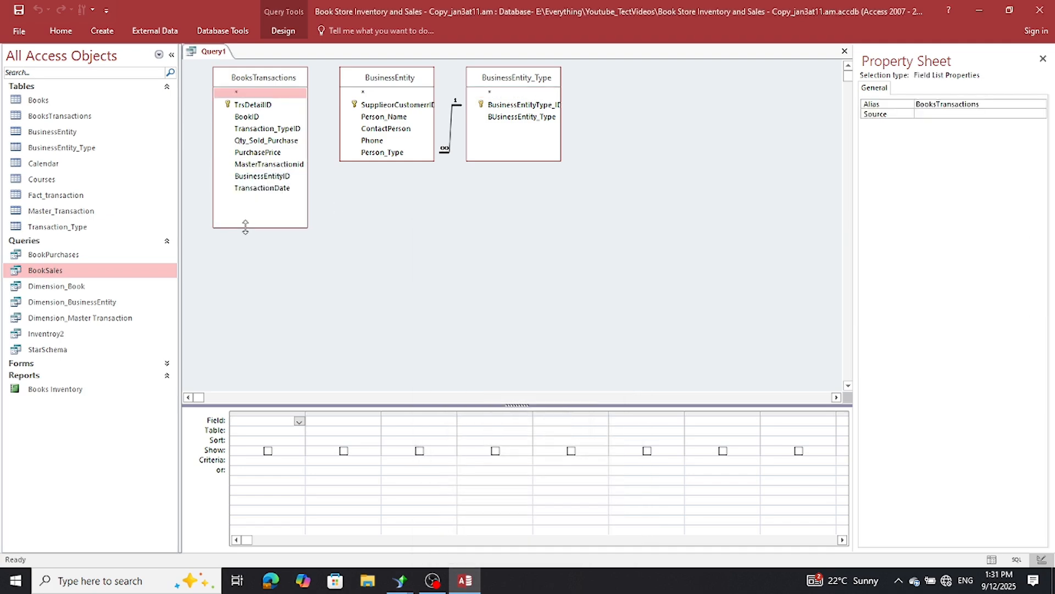
left_click_drag(379, 161, 384, 227)
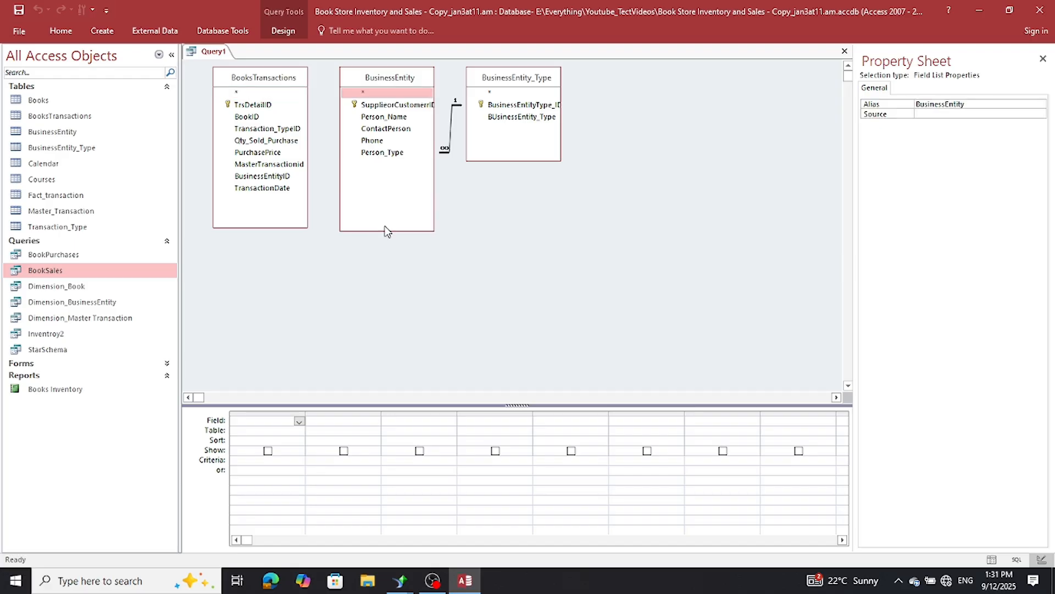
left_click_drag(262, 176, 367, 110)
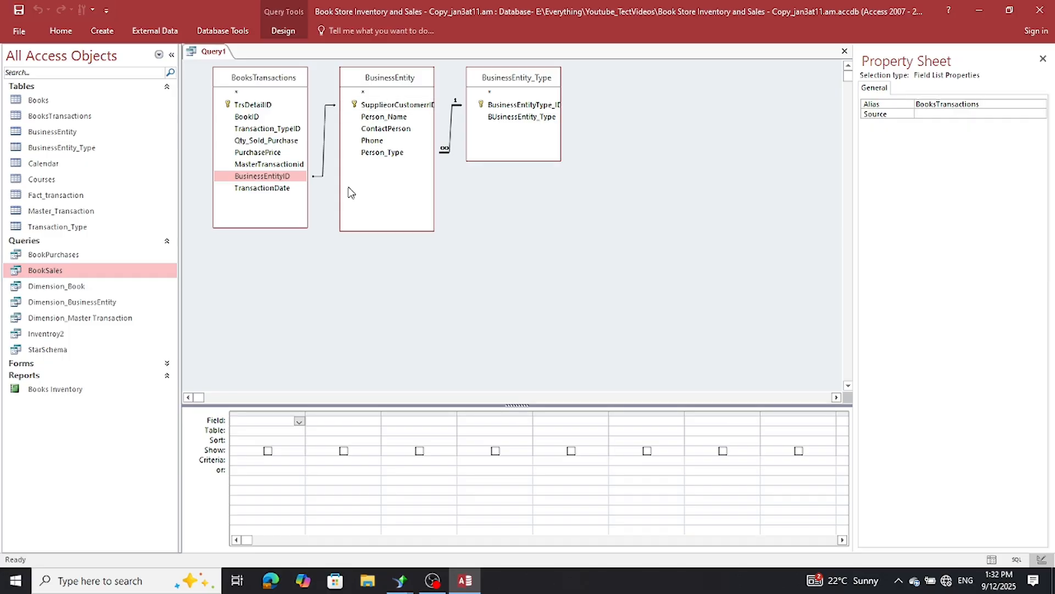
- Add the Books table to the query and include the fields Qty_Sold_Purchase, Title and Person_Name
double_click(243, 141)
left_click(245, 154)
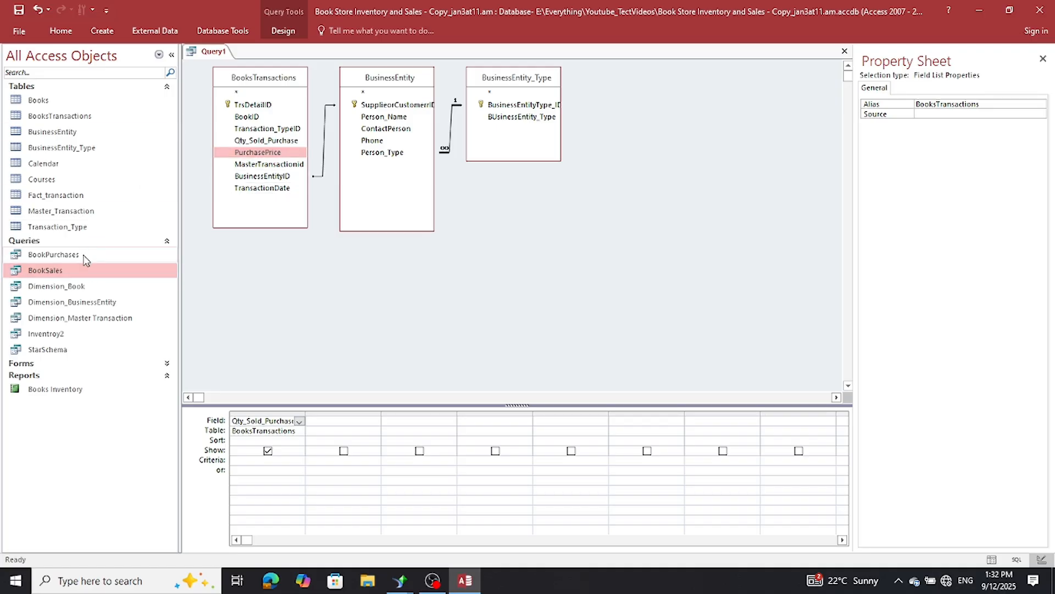
left_click_drag(37, 100, 645, 97)
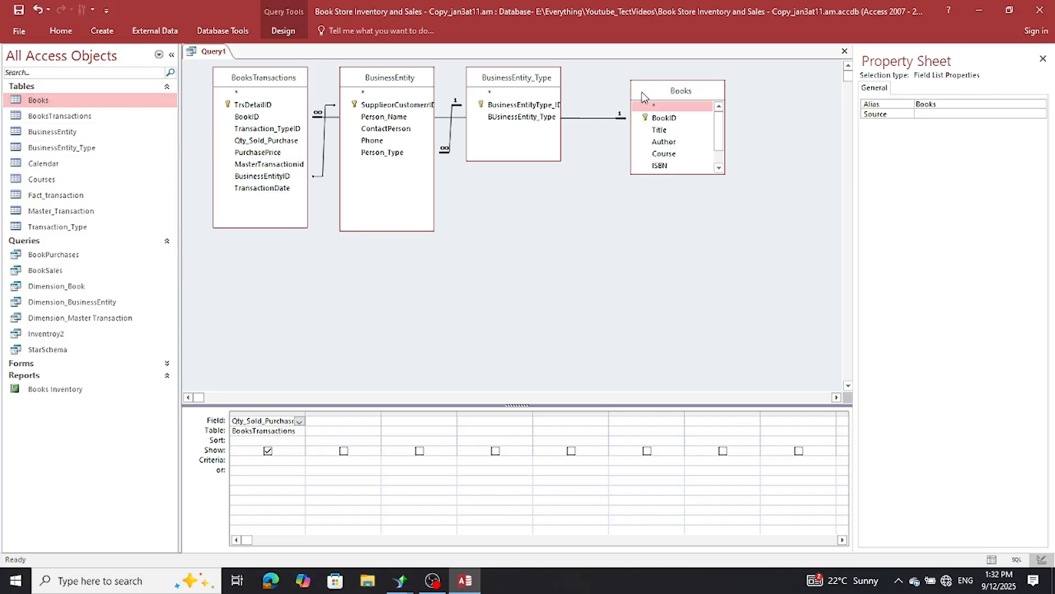
double_click(661, 132)
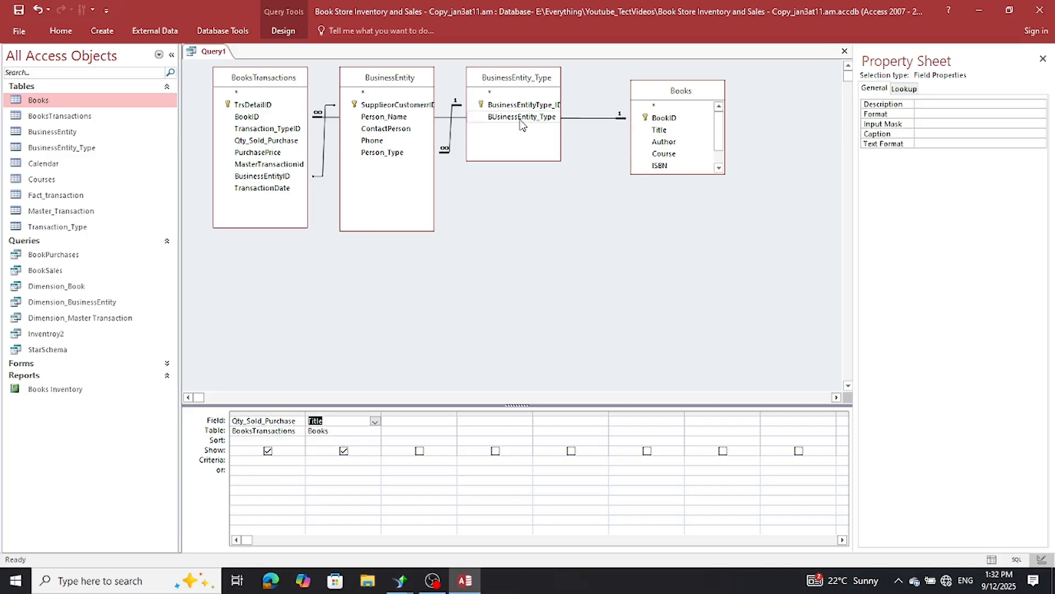
double_click(384, 116)
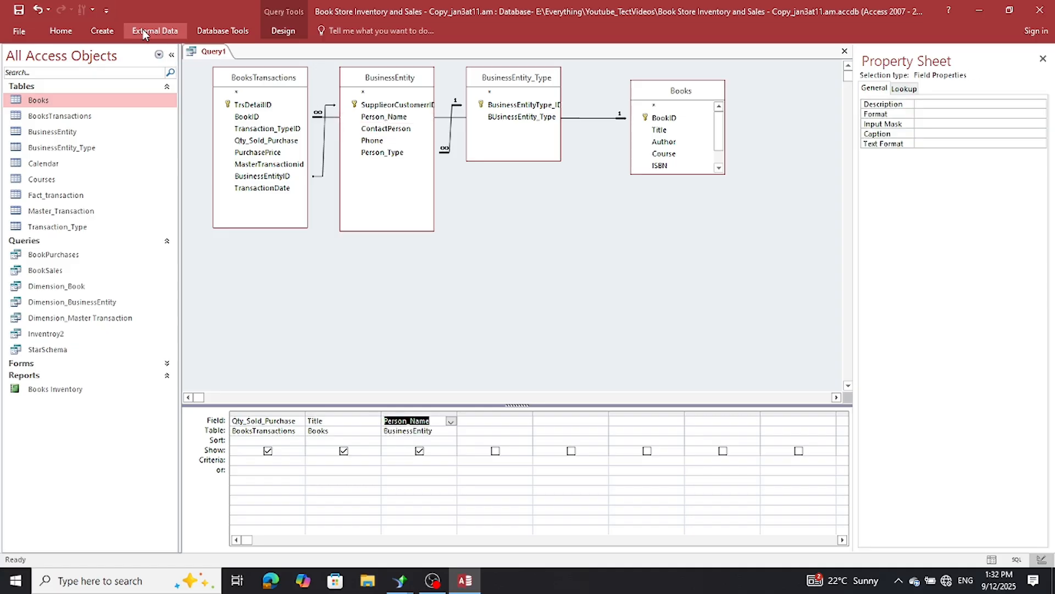
- Show the query's results as a datasheet and sort them by Person_Name from A to Z
right_click(207, 51)
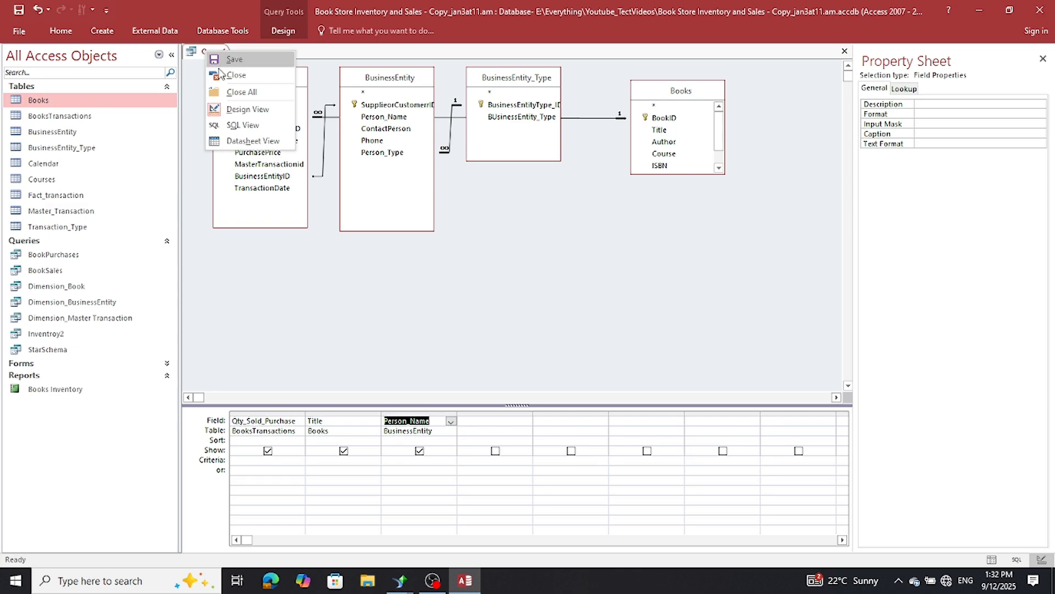
left_click(237, 138)
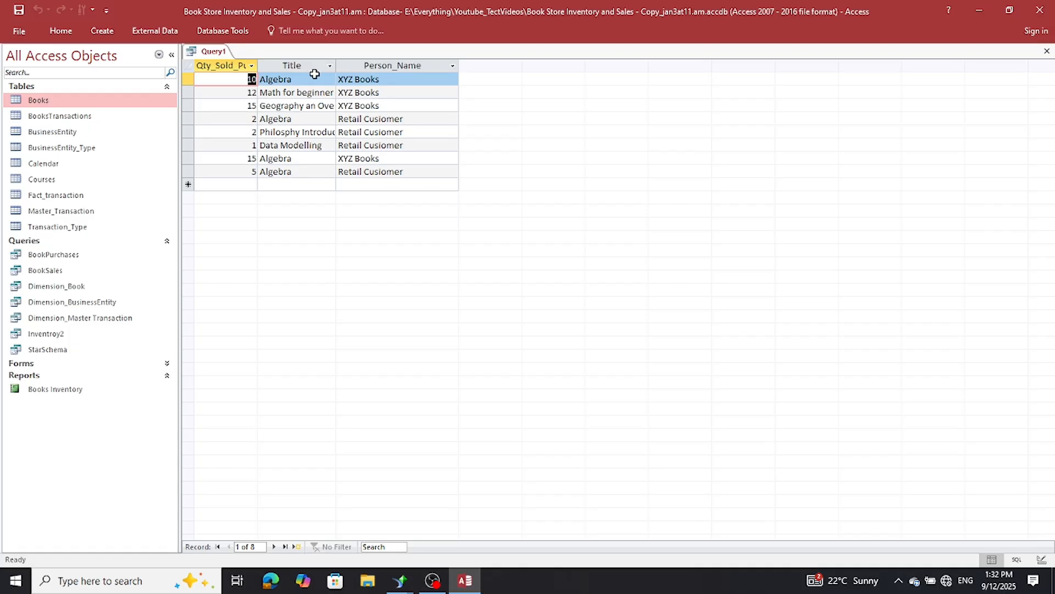
left_click(452, 66)
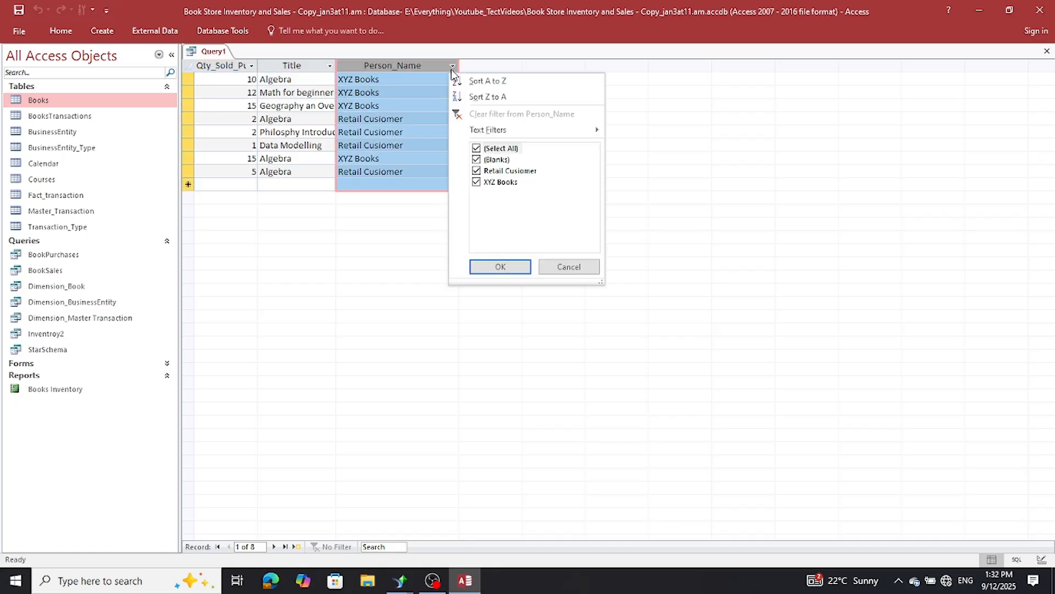
left_click(484, 80)
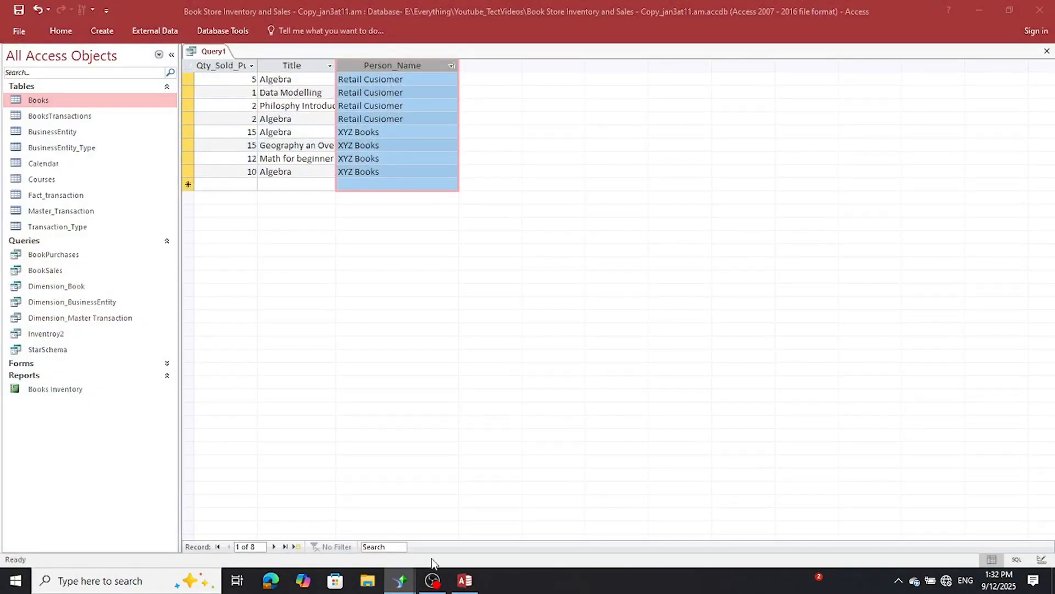
- Switch to SAP Crystal Reports and compare the grouped report preview with the query results
mouse_move(404, 578)
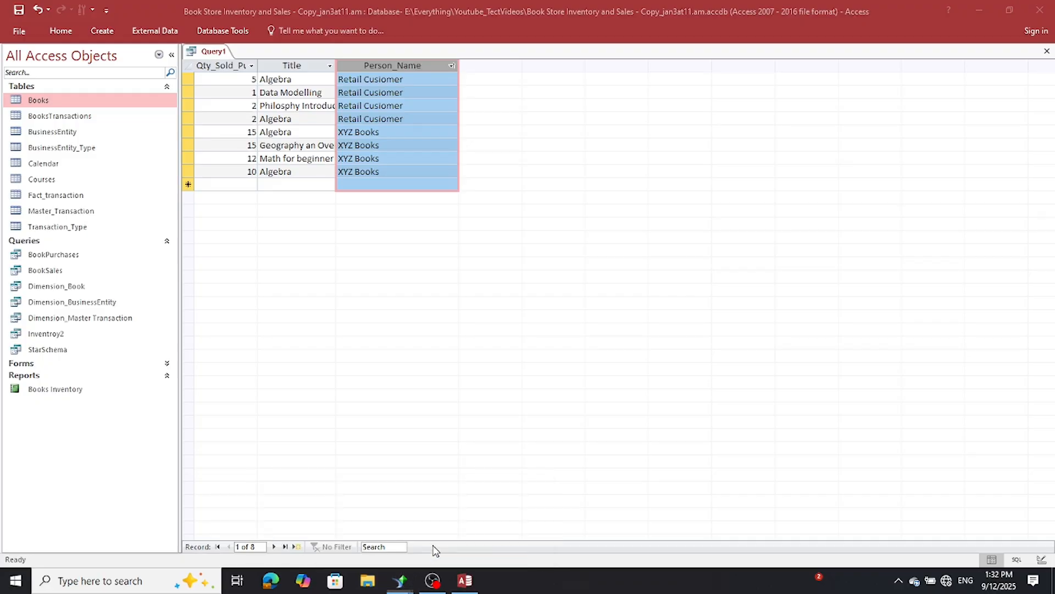
left_click(337, 546)
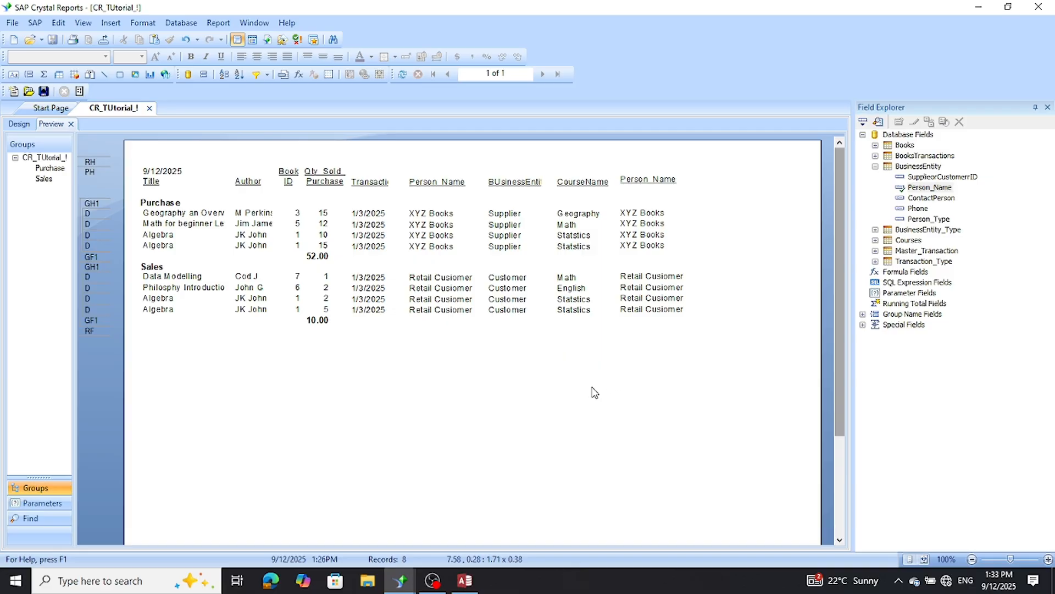
left_click(430, 582)
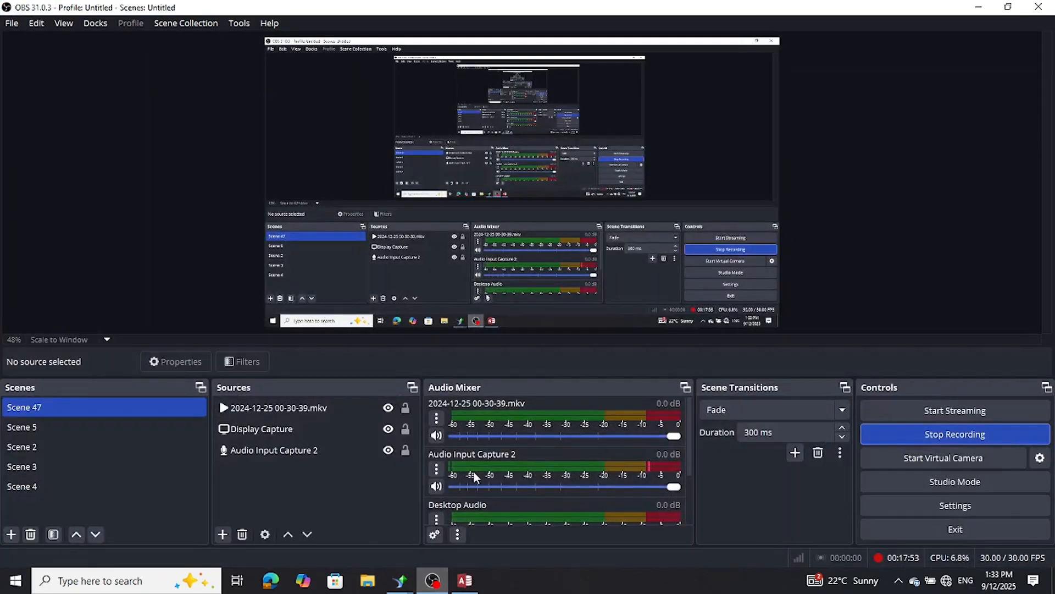